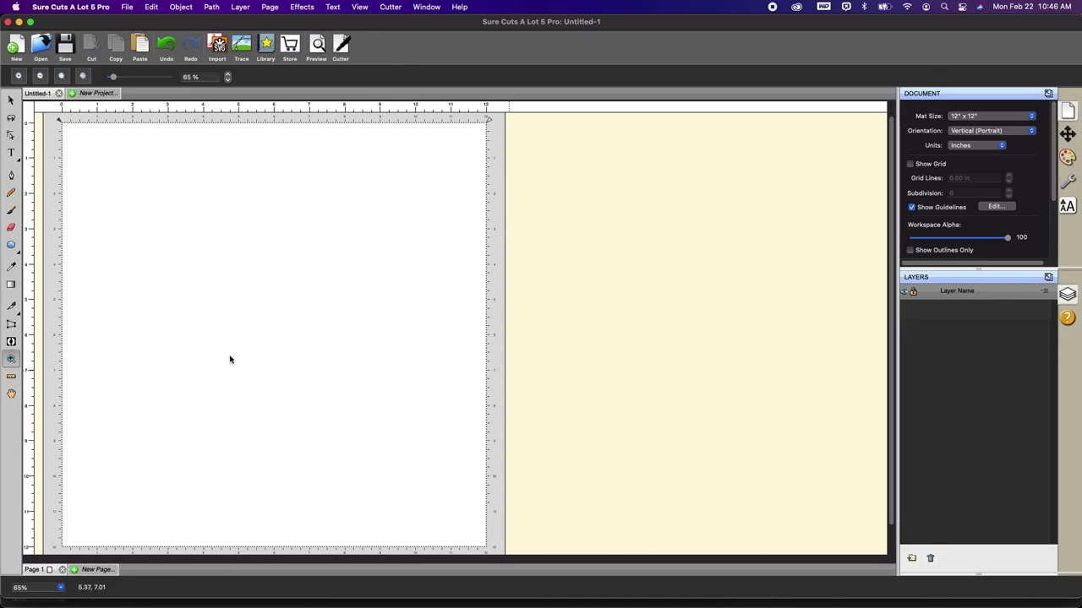
Draw a circle about 4.9 in across and place it in the lower part of the mat.
click(12, 245)
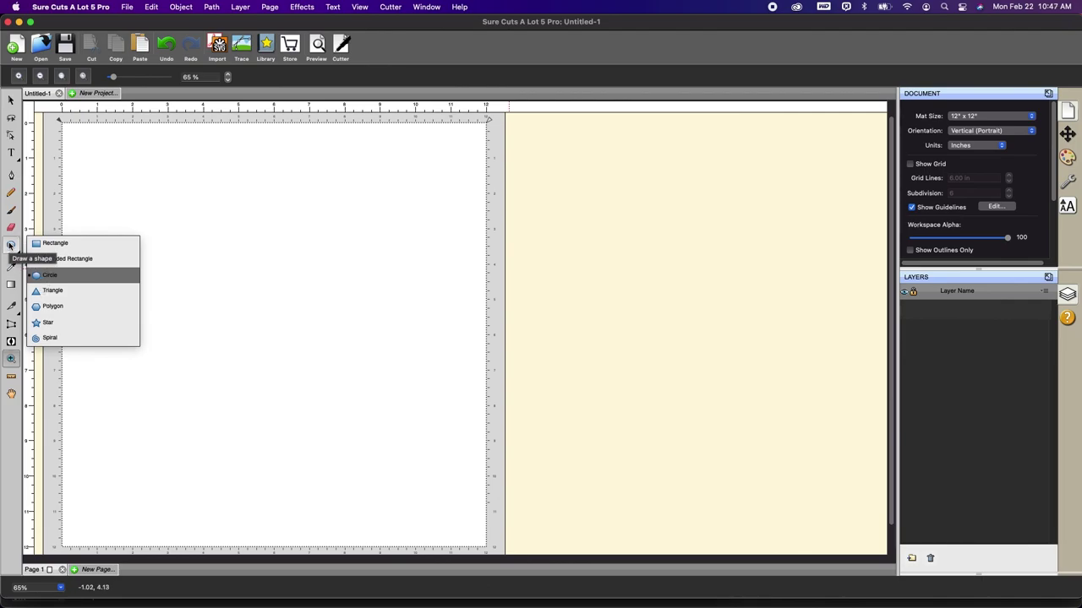
click(51, 276)
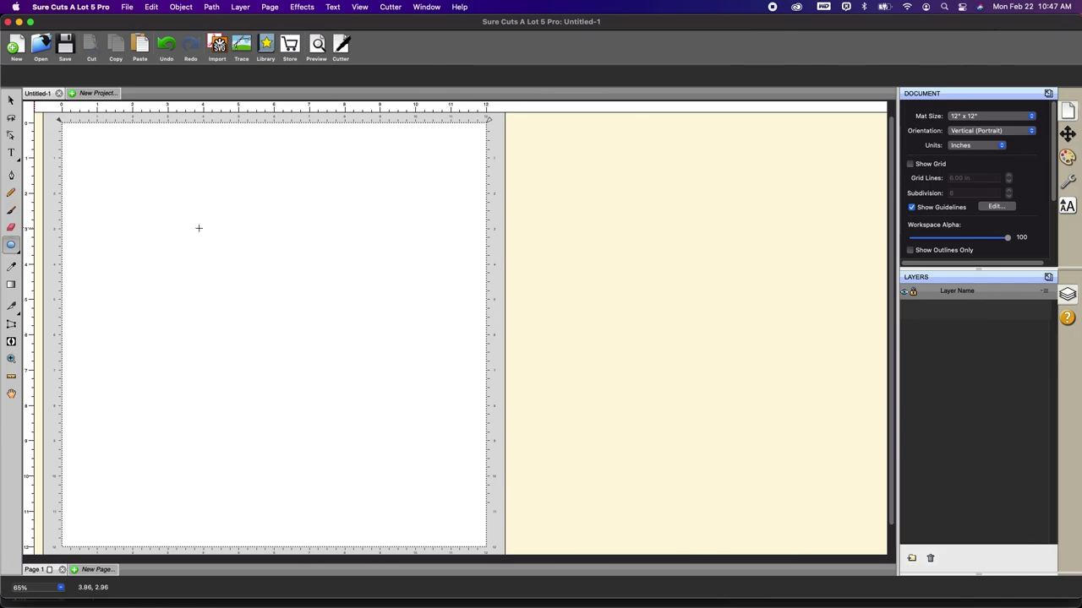
drag(199, 228, 372, 383)
drag(303, 245, 281, 370)
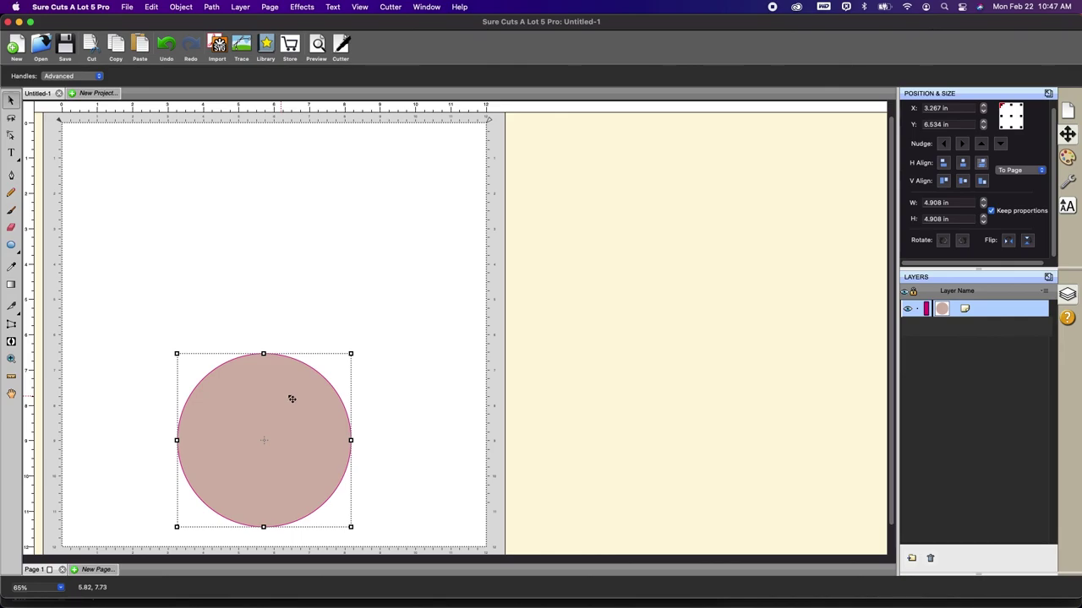
Resize the circle proportionally to a width of 5.25 in and shift it slightly up and left on the mat.
click(960, 201)
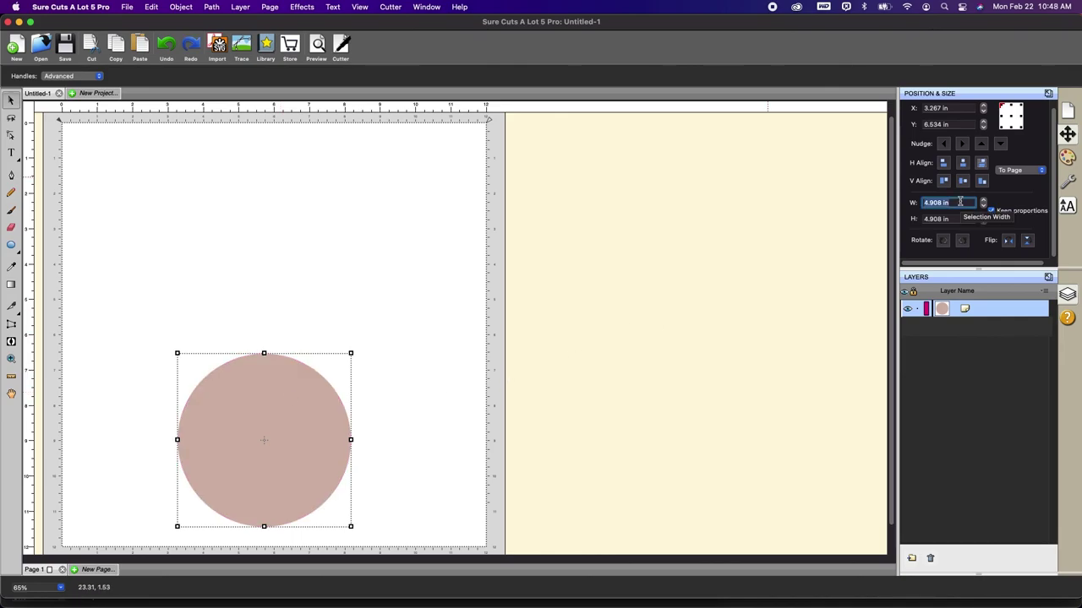
text(5)
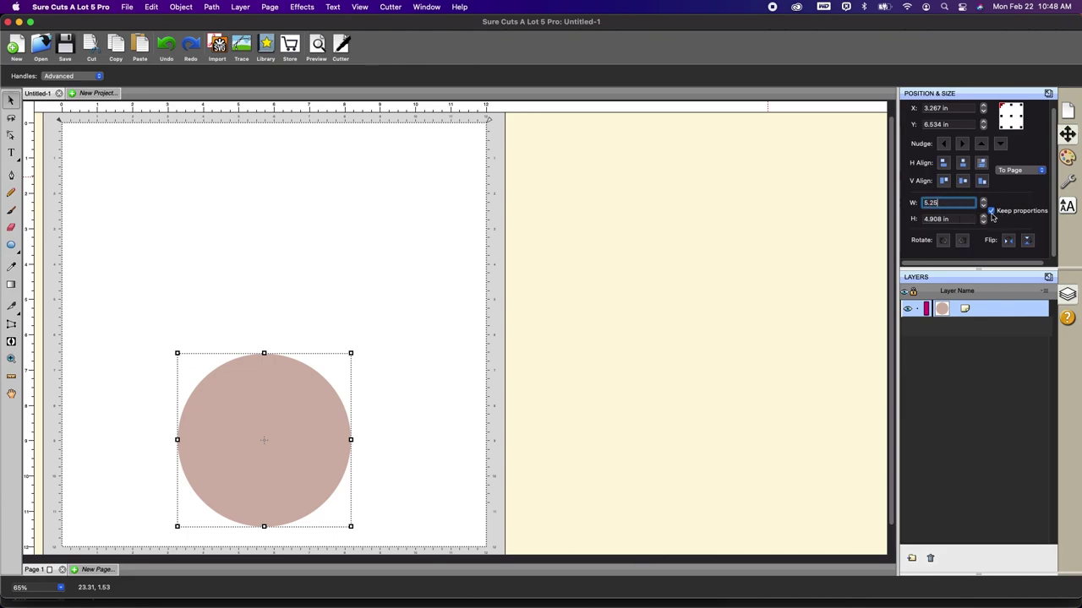
text(.25)
key(Return)
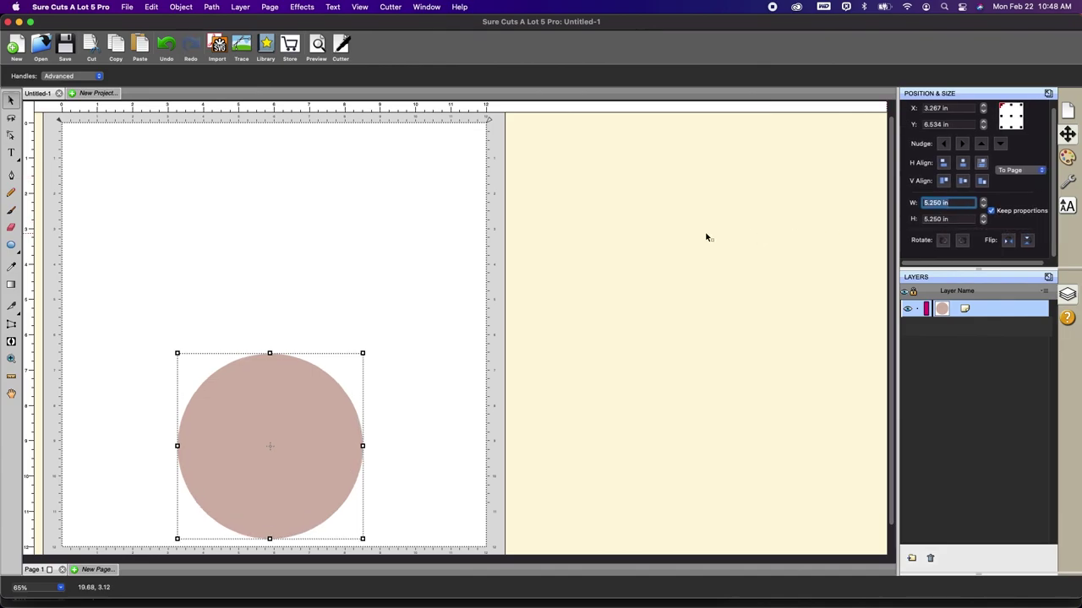
drag(293, 379, 278, 357)
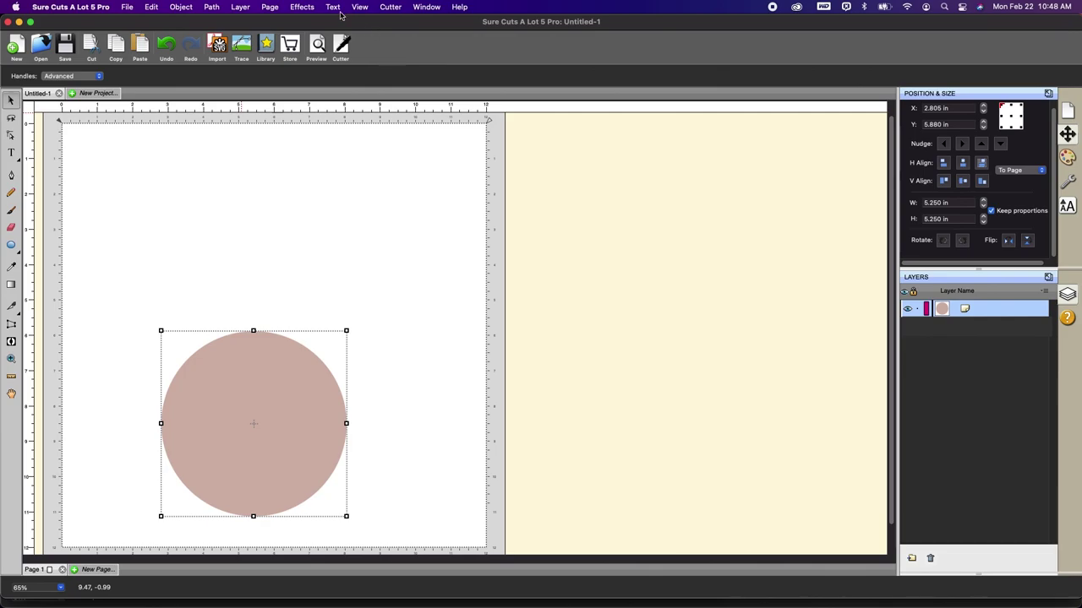
Try a Symmetrical Mirror of the circle from Top to Bottom with the center Y at 10.21 in.
click(302, 8)
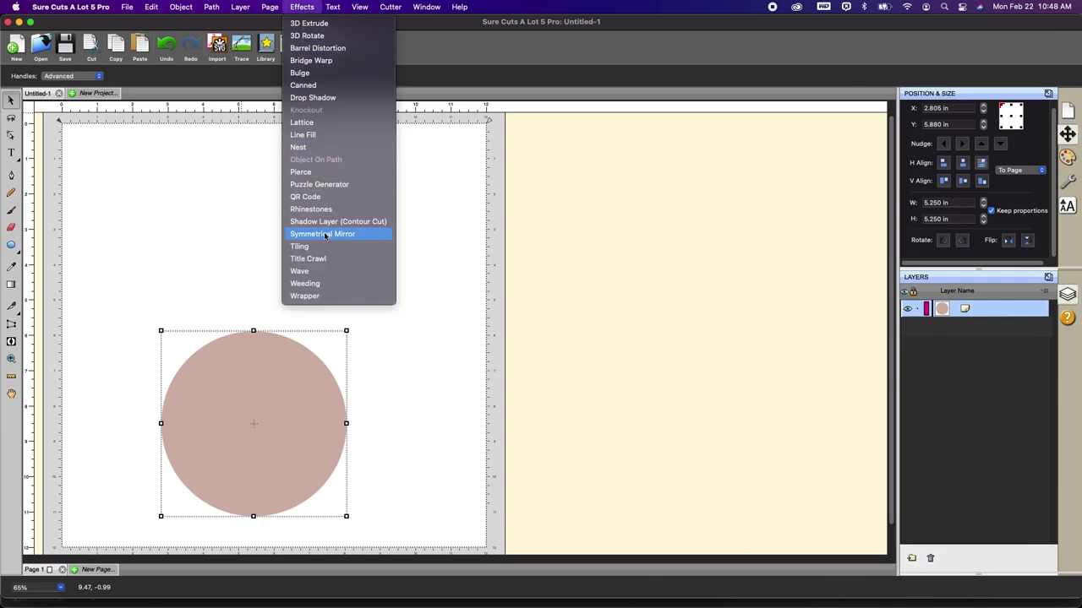
click(327, 234)
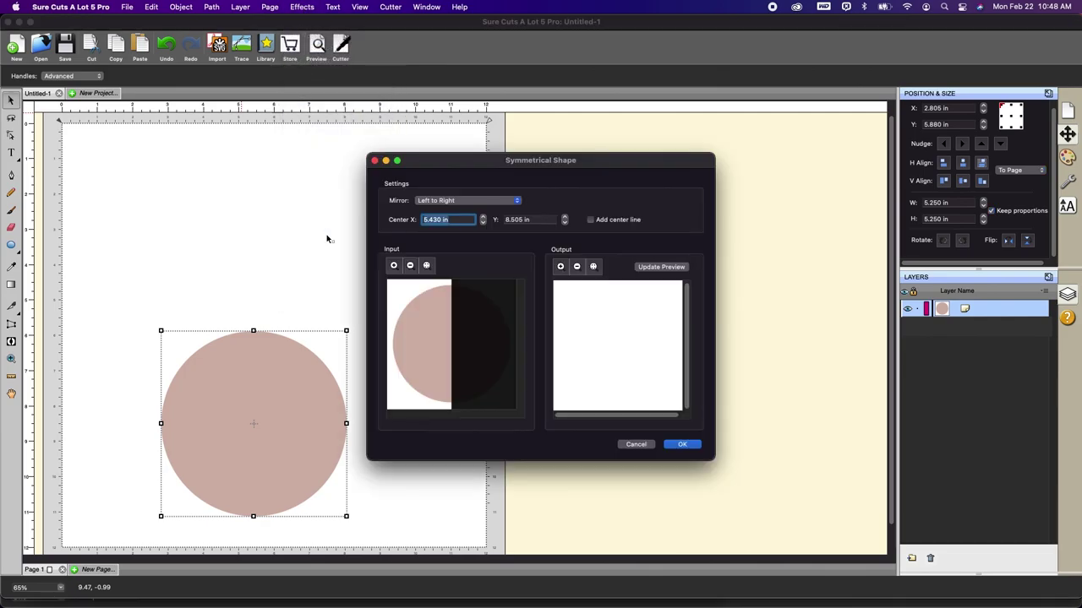
click(489, 203)
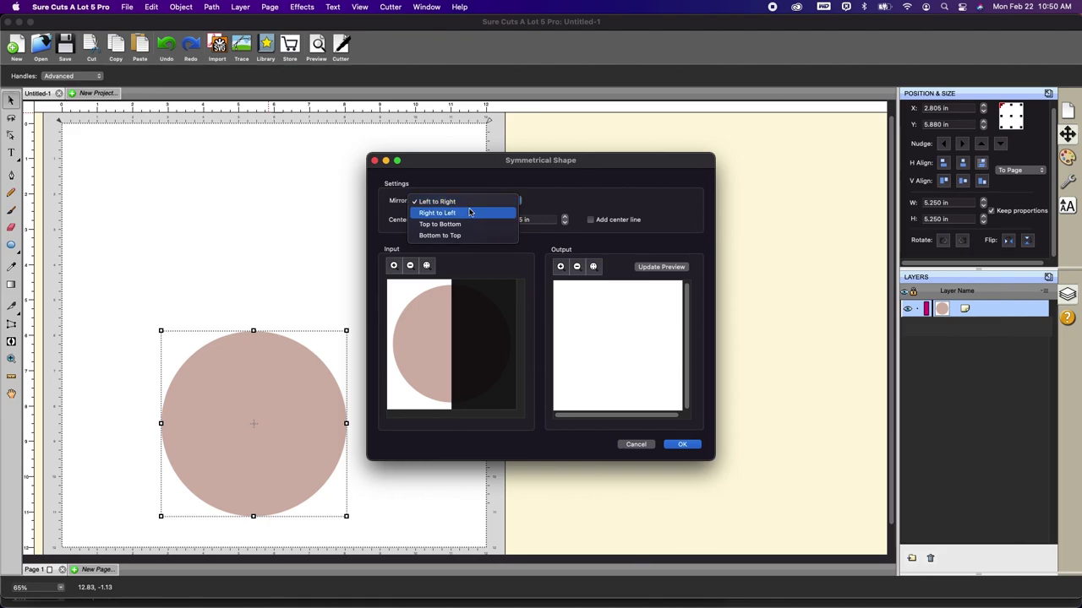
click(440, 223)
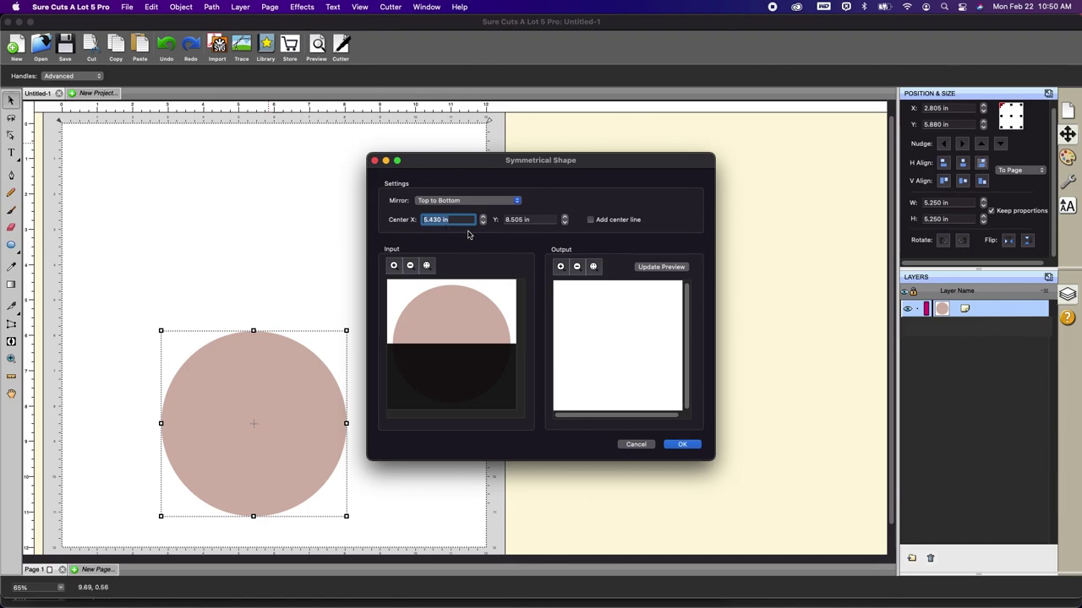
drag(539, 161, 599, 123)
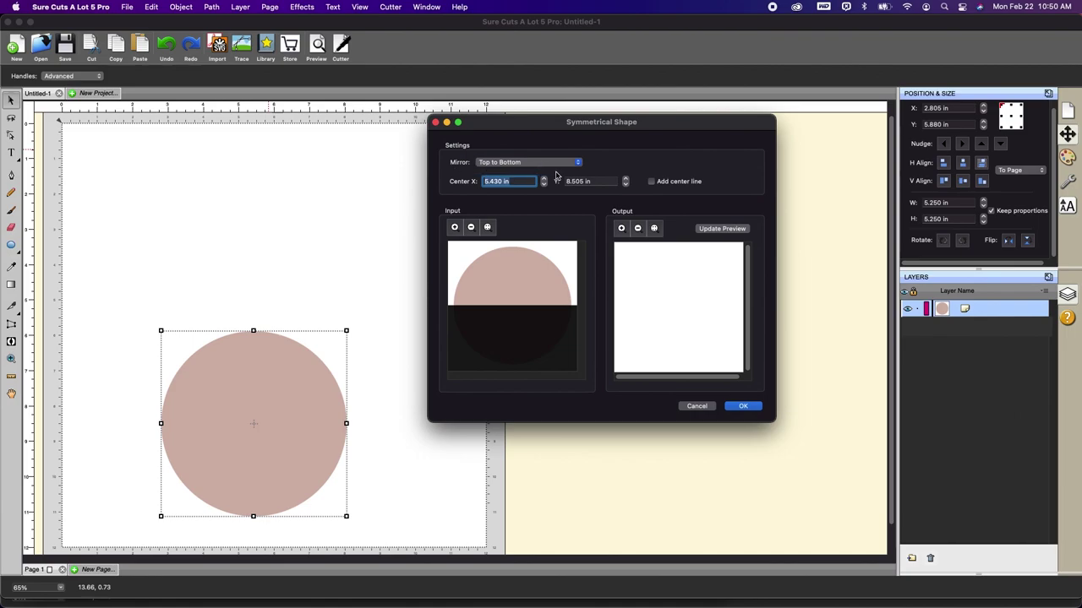
click(626, 179)
drag(626, 181, 626, 182)
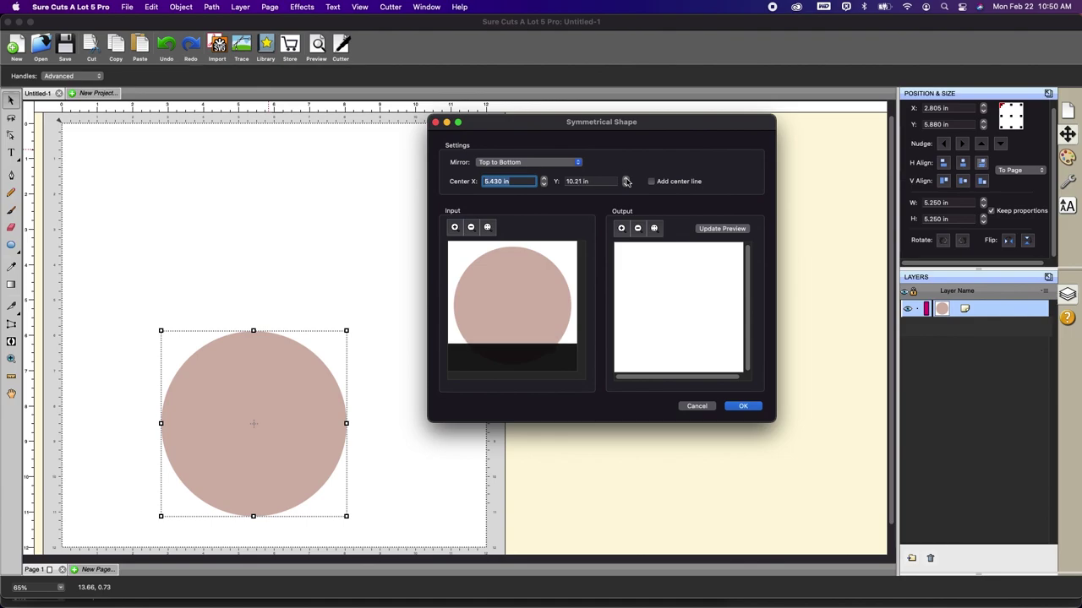
click(743, 407)
Shift the mirrored shape up the mat, and undo both the move and the mirror.
drag(316, 397, 322, 269)
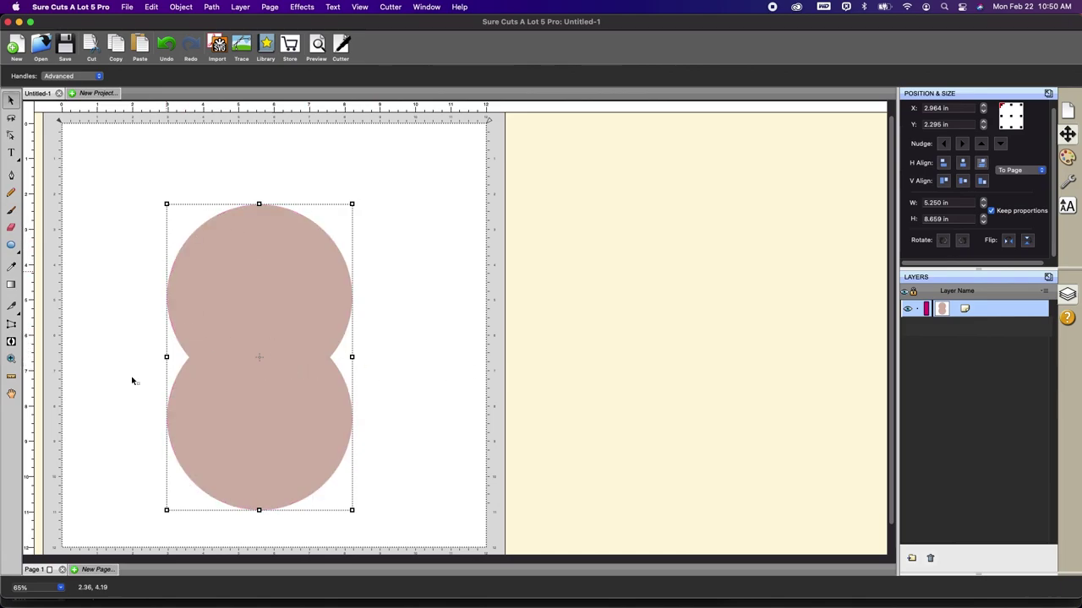
click(167, 46)
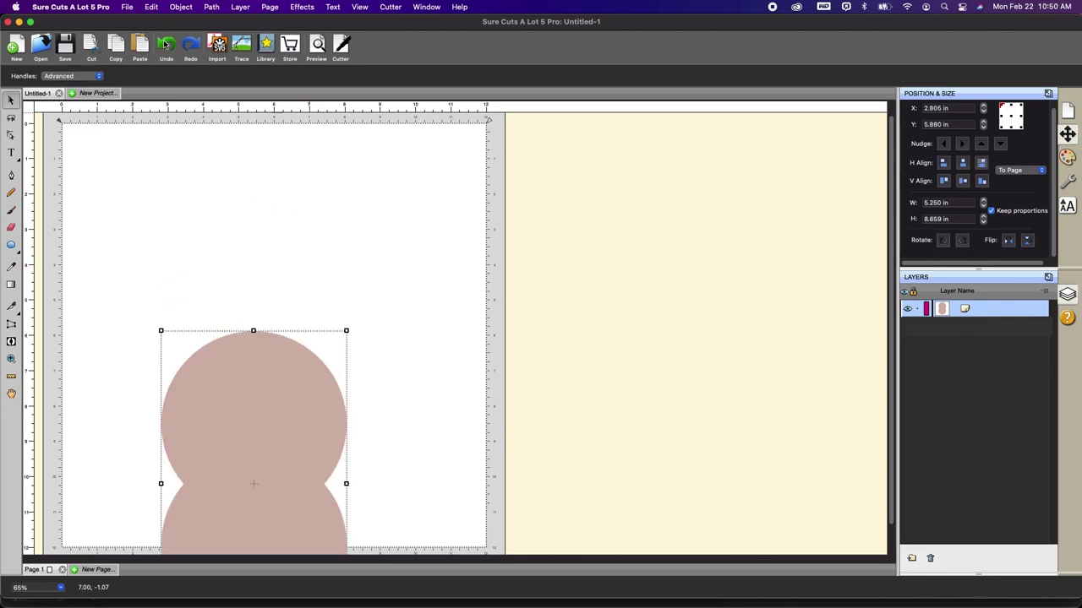
click(167, 47)
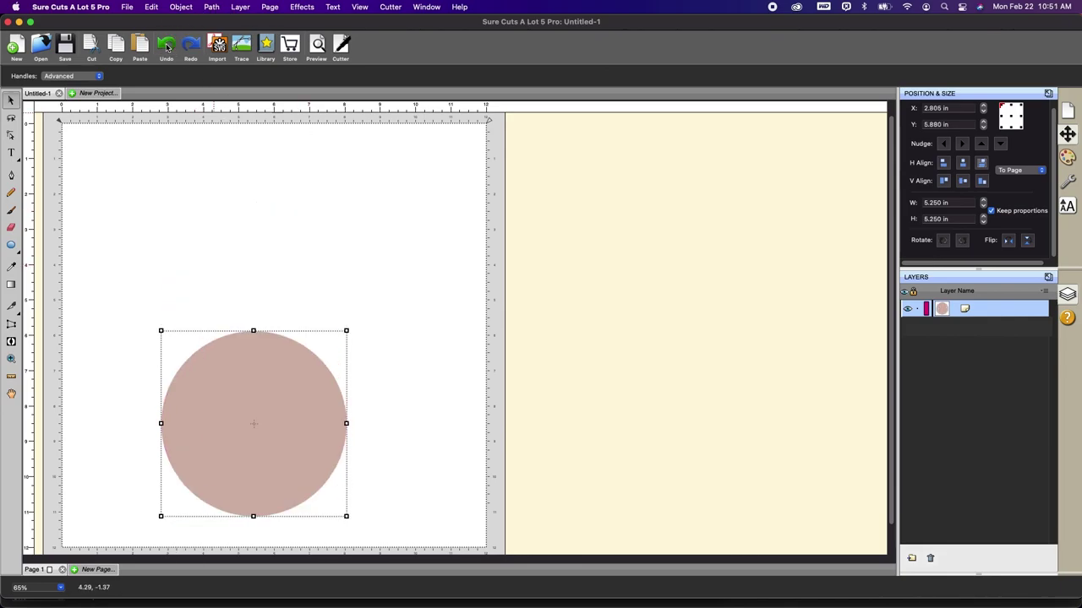
Set up a Top to Bottom Symmetrical Mirror of the circle with the center Y at 11.18 in.
click(312, 6)
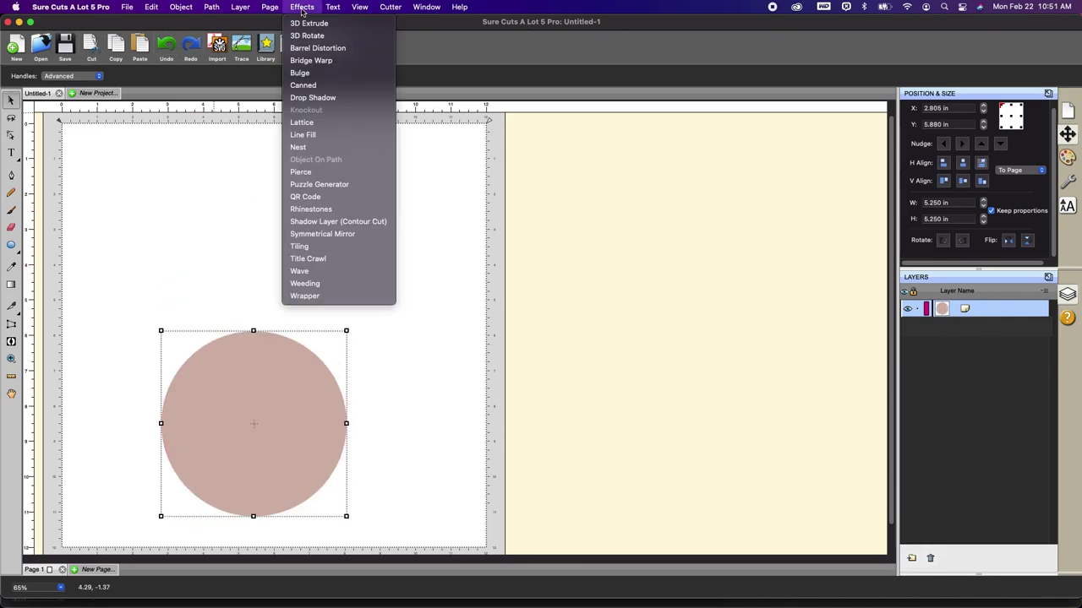
click(322, 234)
click(486, 201)
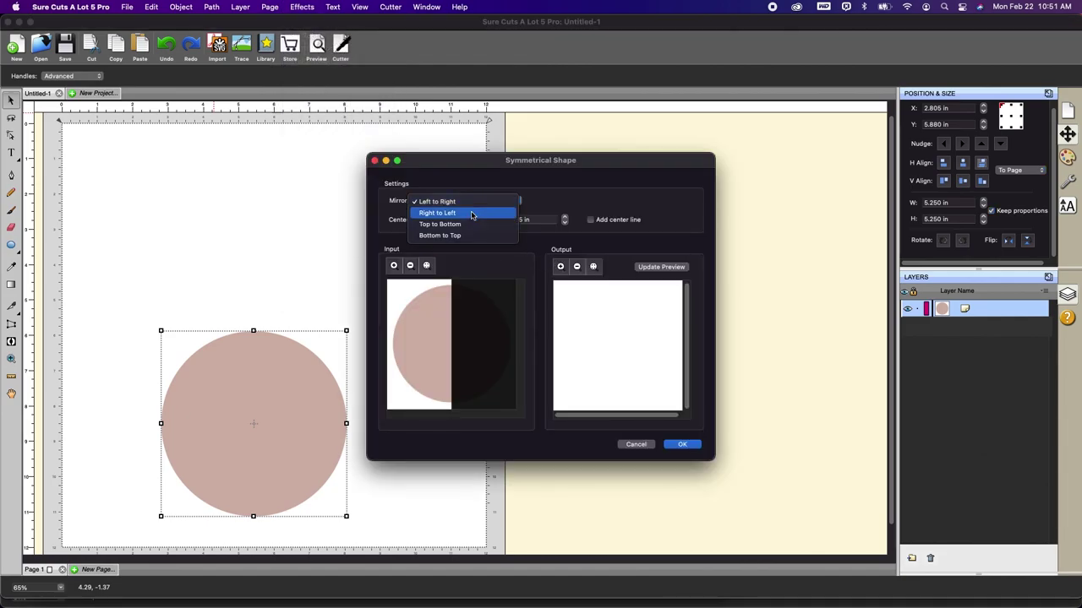
click(473, 224)
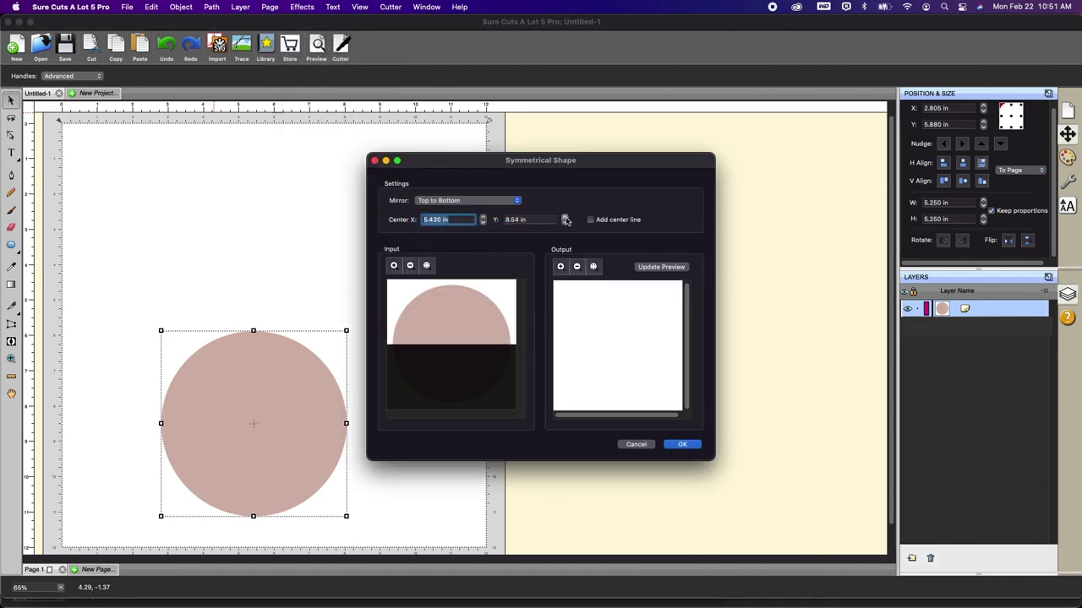
drag(565, 220, 565, 220)
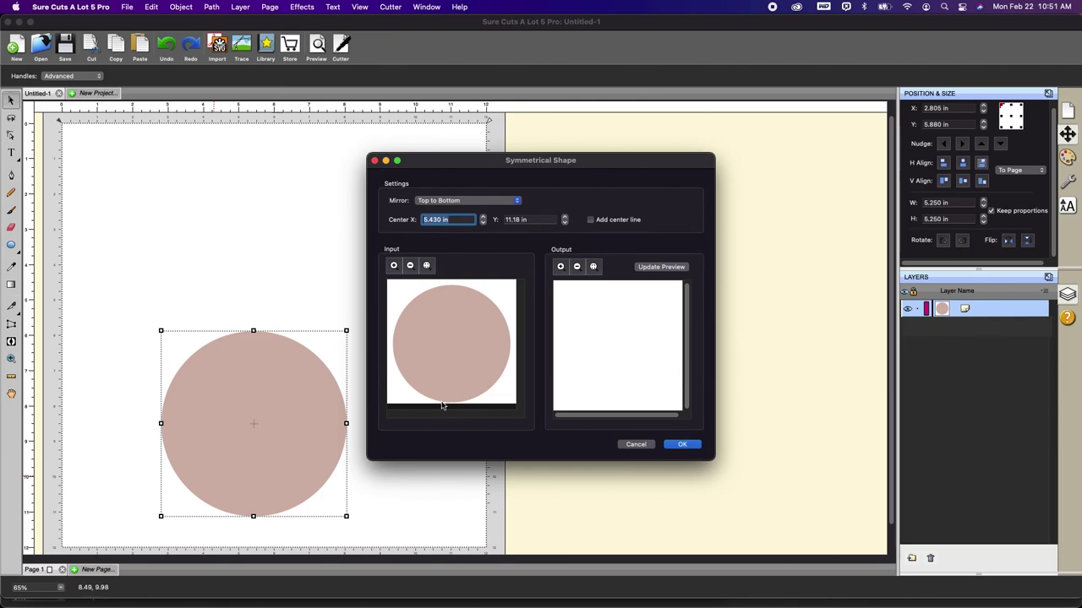
Lower the mirror's center Y to just under 11.03 in and apply the mirror with a center line.
click(565, 222)
click(565, 222)
click(564, 222)
click(564, 222)
click(564, 222)
click(564, 222)
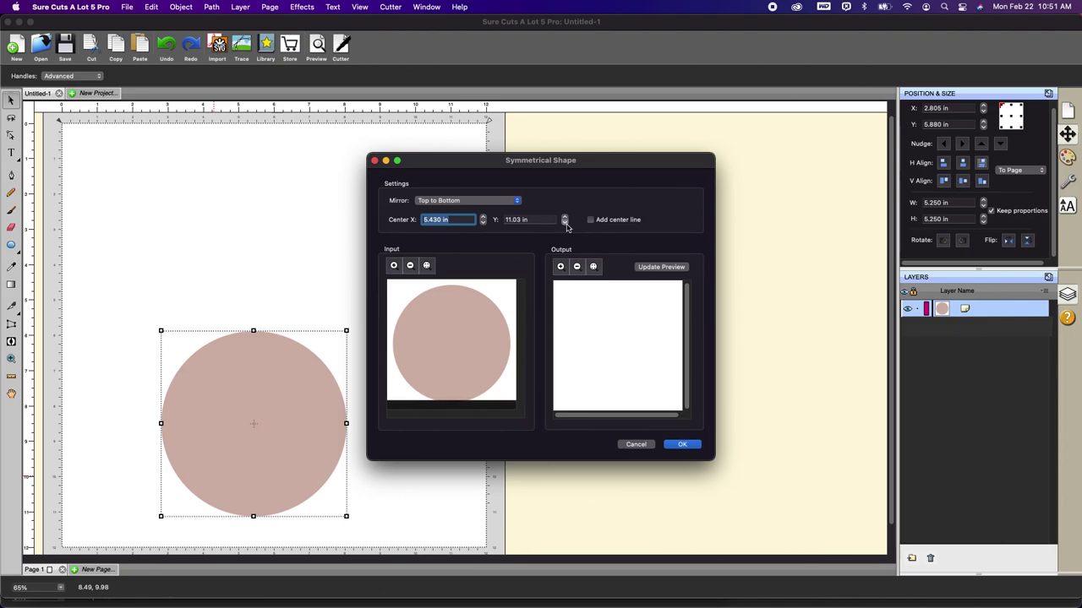
click(565, 223)
click(564, 222)
click(680, 445)
Move the mirrored shape up so it fits on the mat, and expand its layer group.
drag(307, 366, 322, 191)
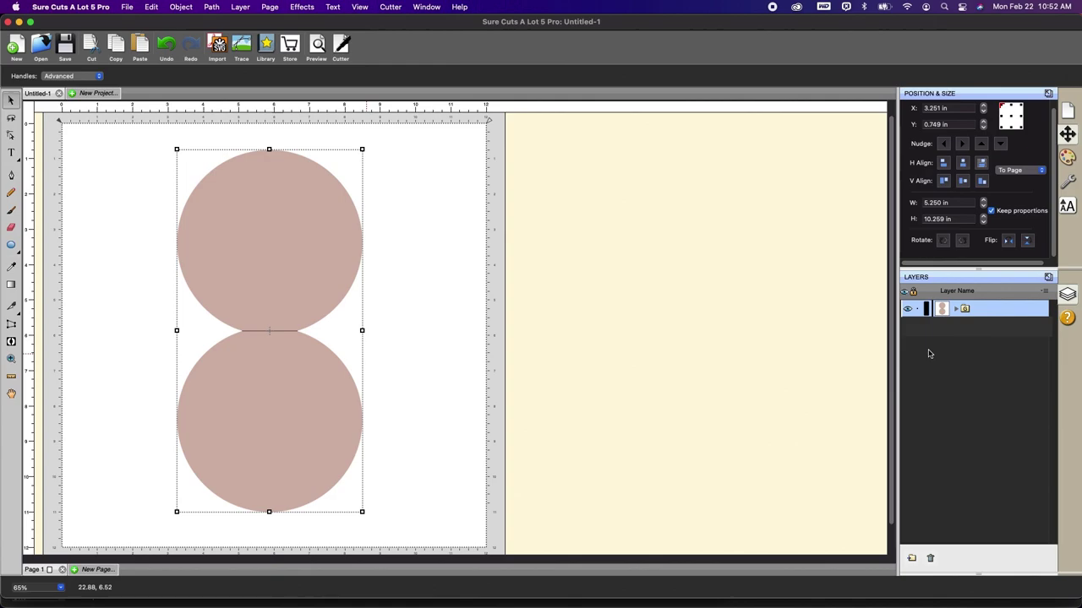
click(956, 309)
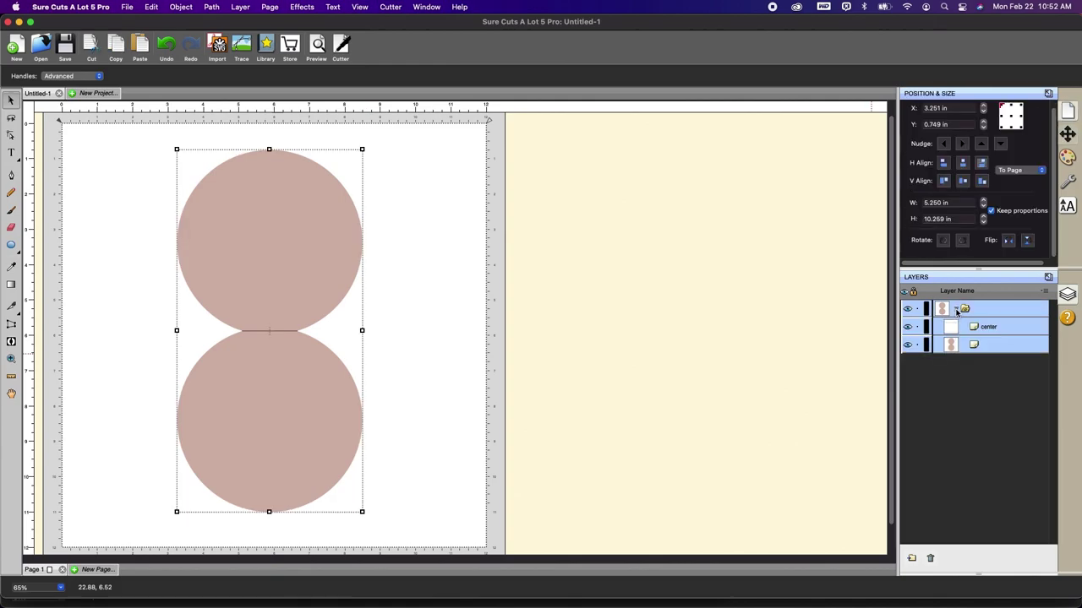
click(908, 330)
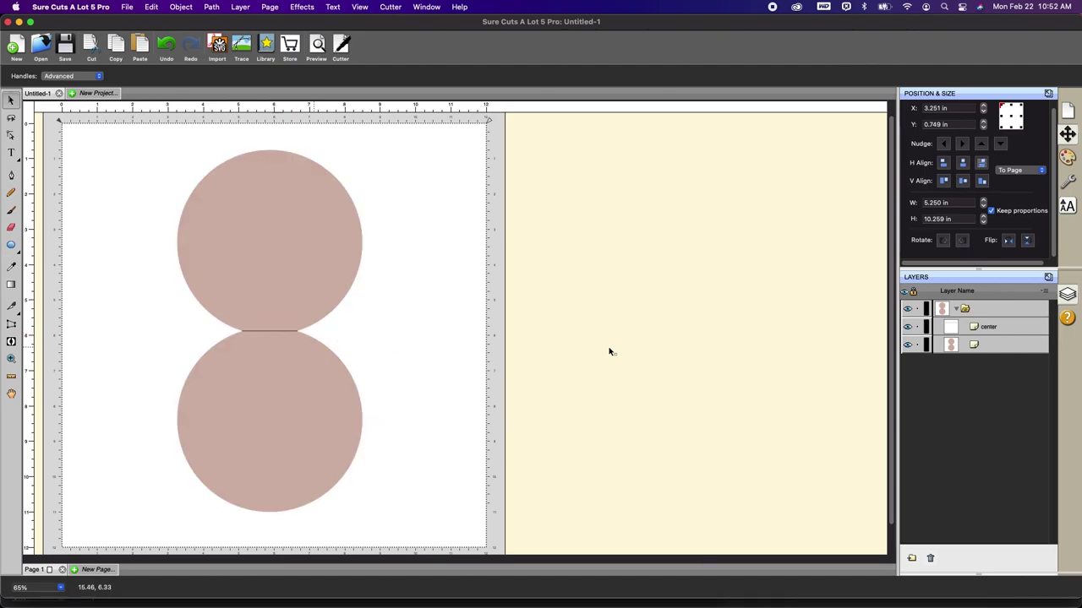
Change the line style of the center layer's line to the first dashed pattern.
click(999, 328)
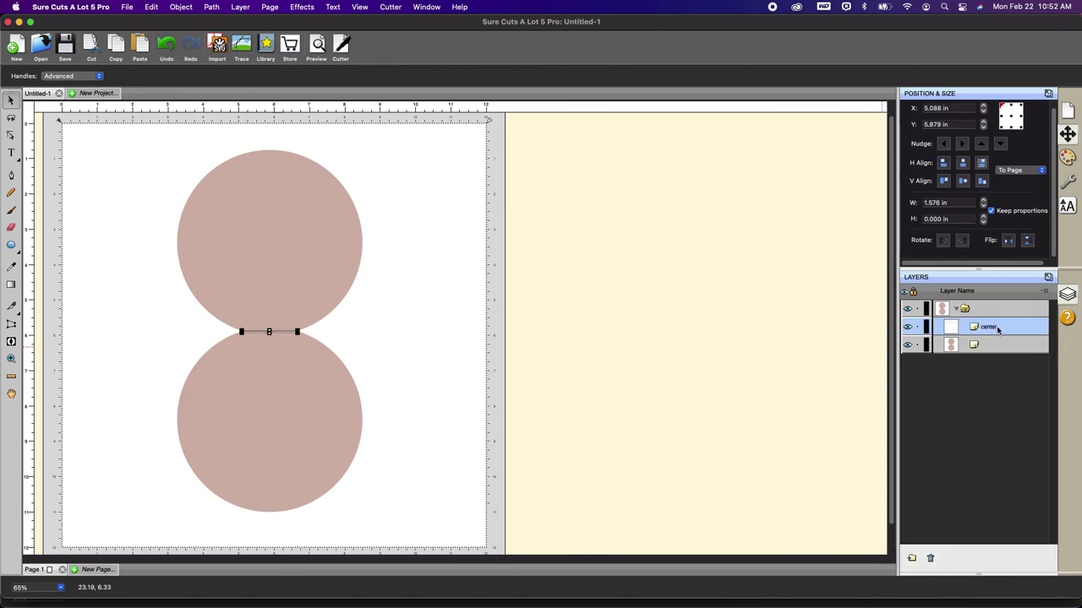
click(1067, 158)
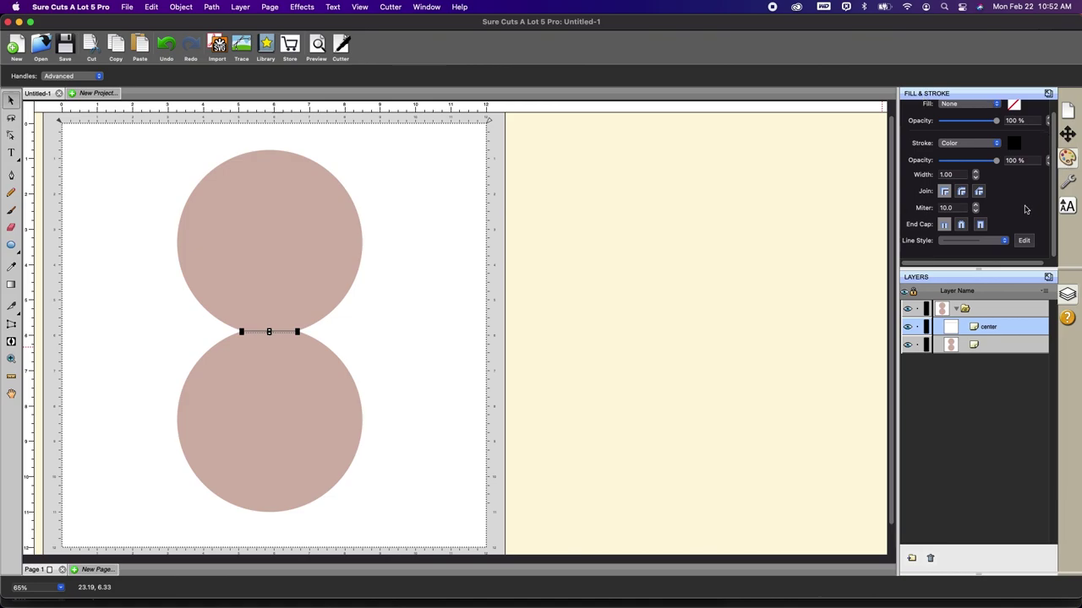
click(1005, 241)
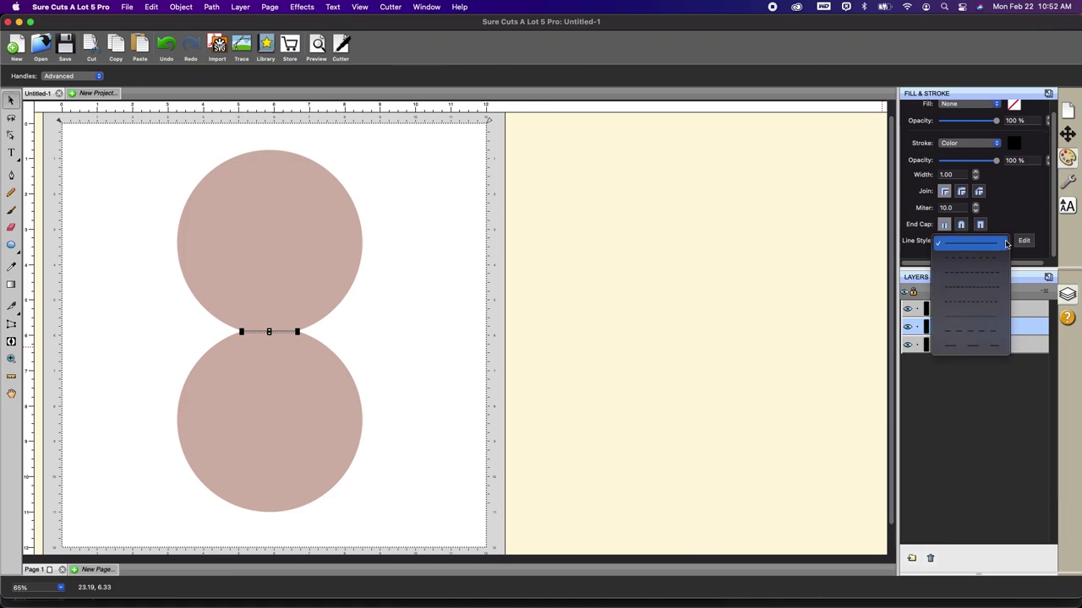
click(985, 260)
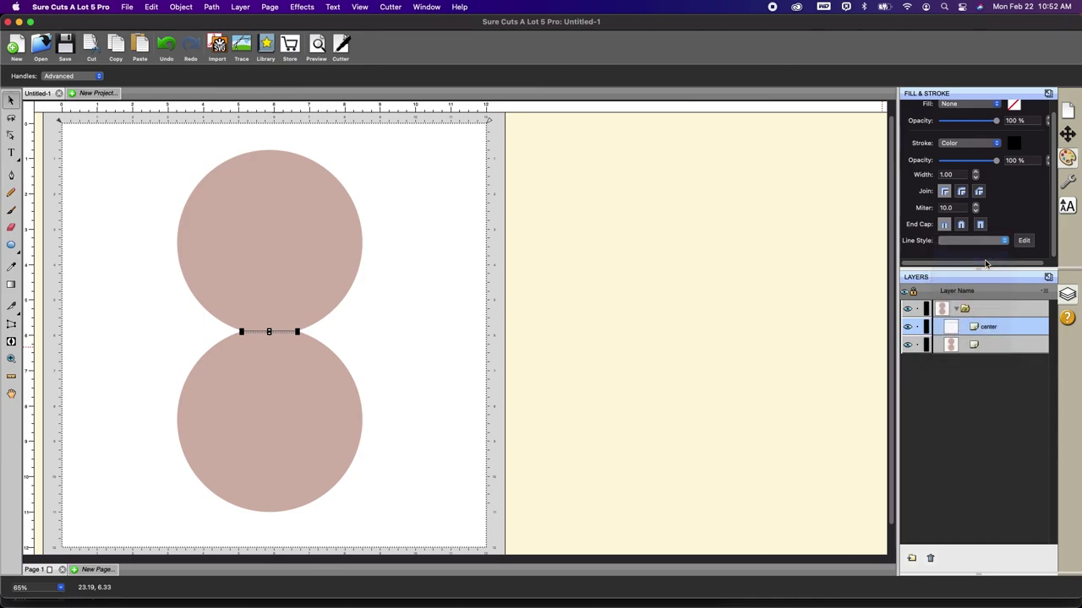
click(482, 261)
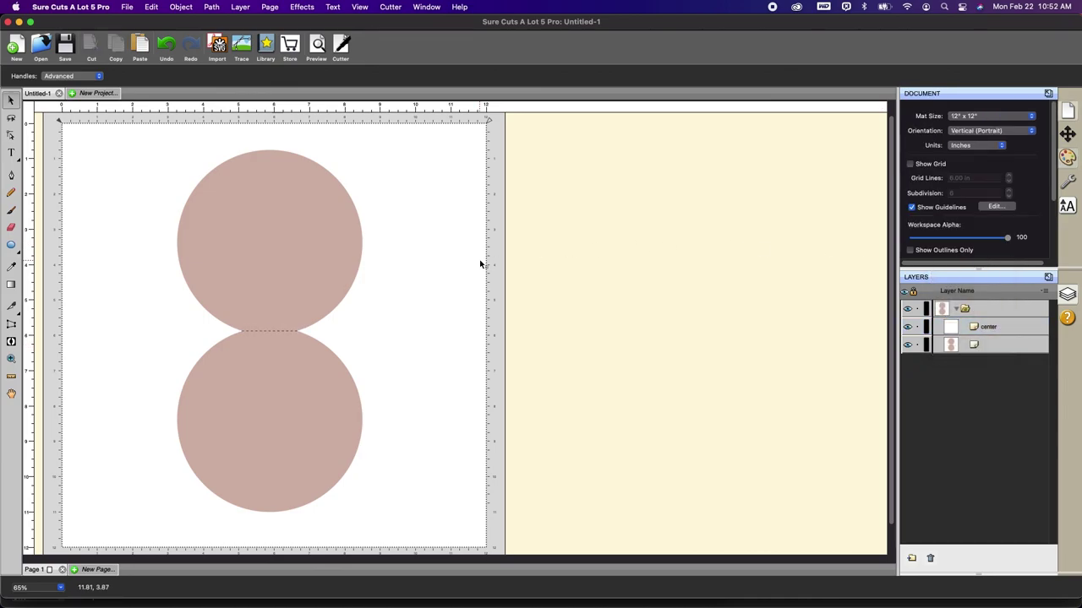
Edit the center layer's line style to use a dash of 20 with an equally long gap, and add it as a new style.
click(11, 359)
drag(205, 309, 374, 360)
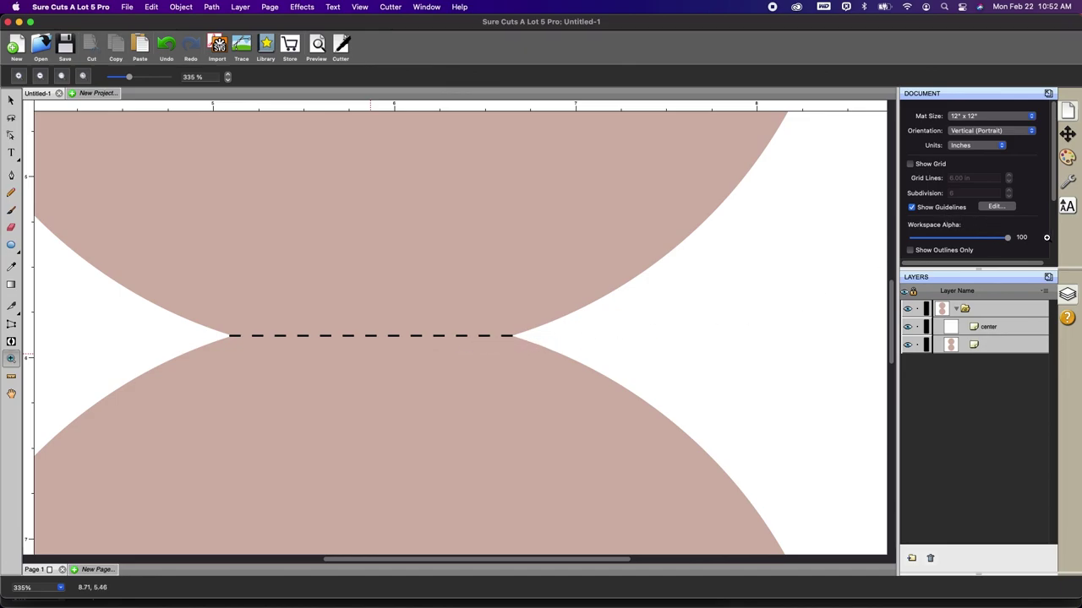
scroll(1048, 235, down, 4)
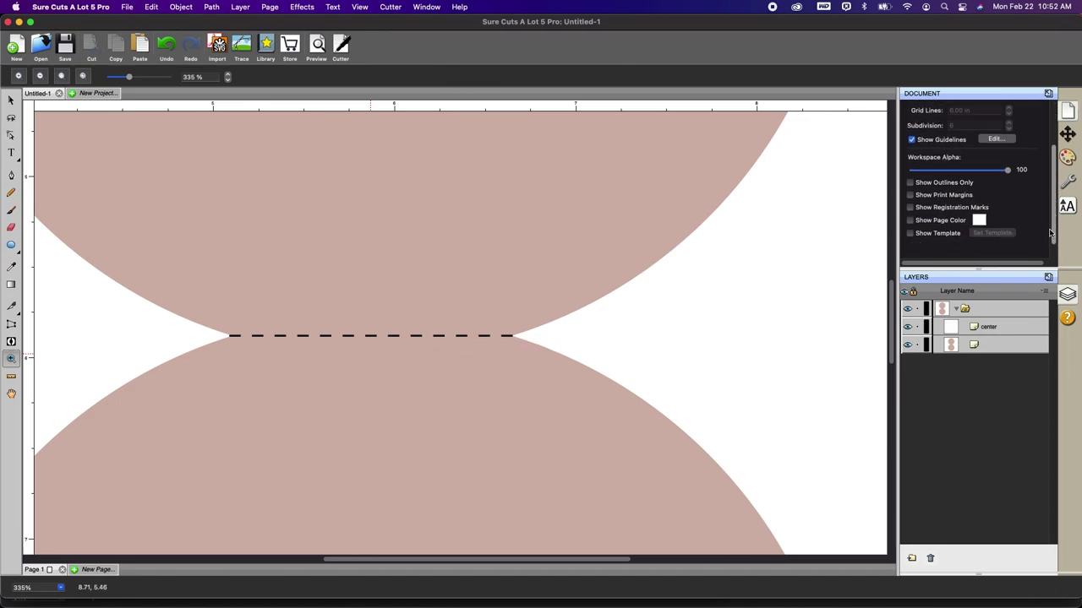
scroll(1050, 233, up, 5)
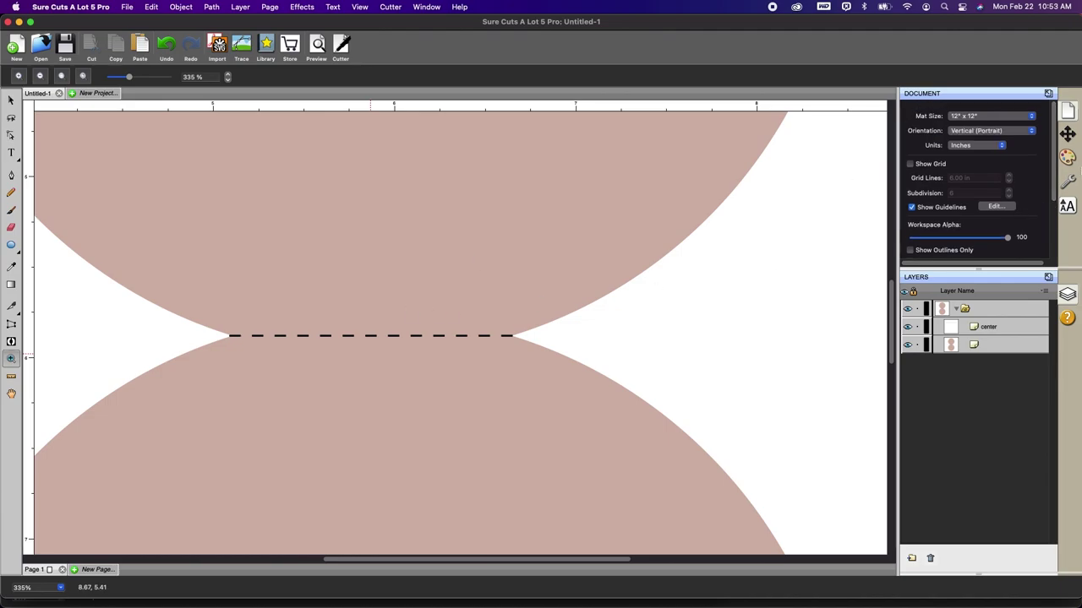
click(1067, 157)
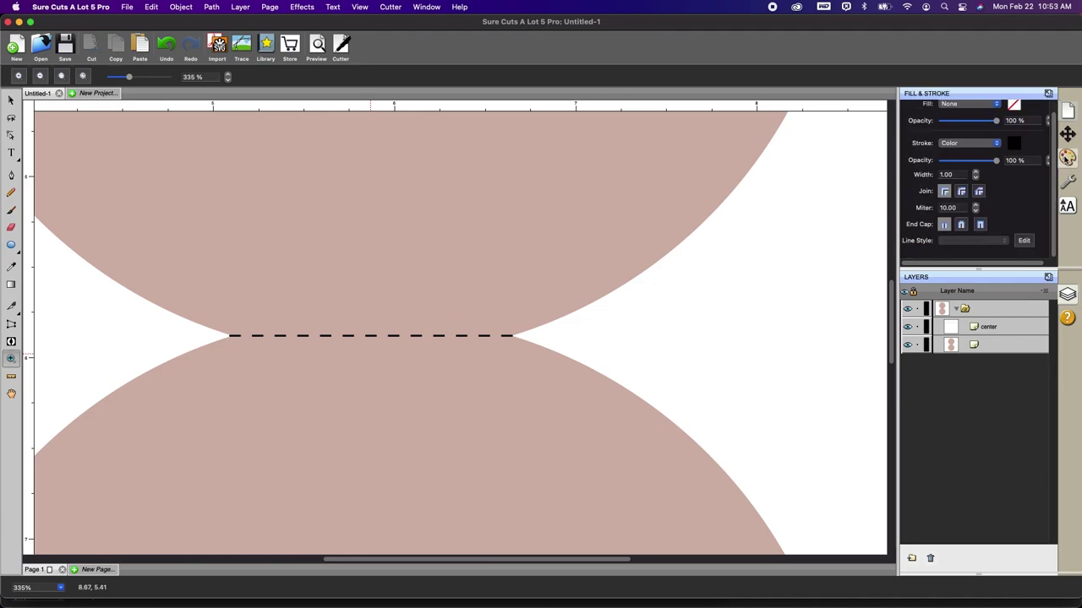
click(976, 326)
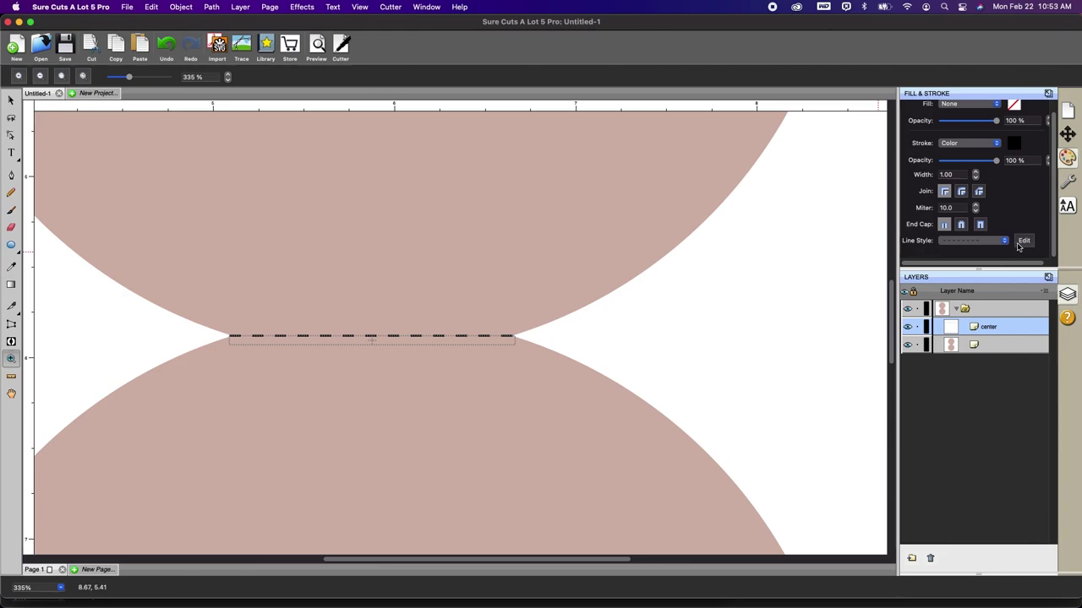
click(1024, 242)
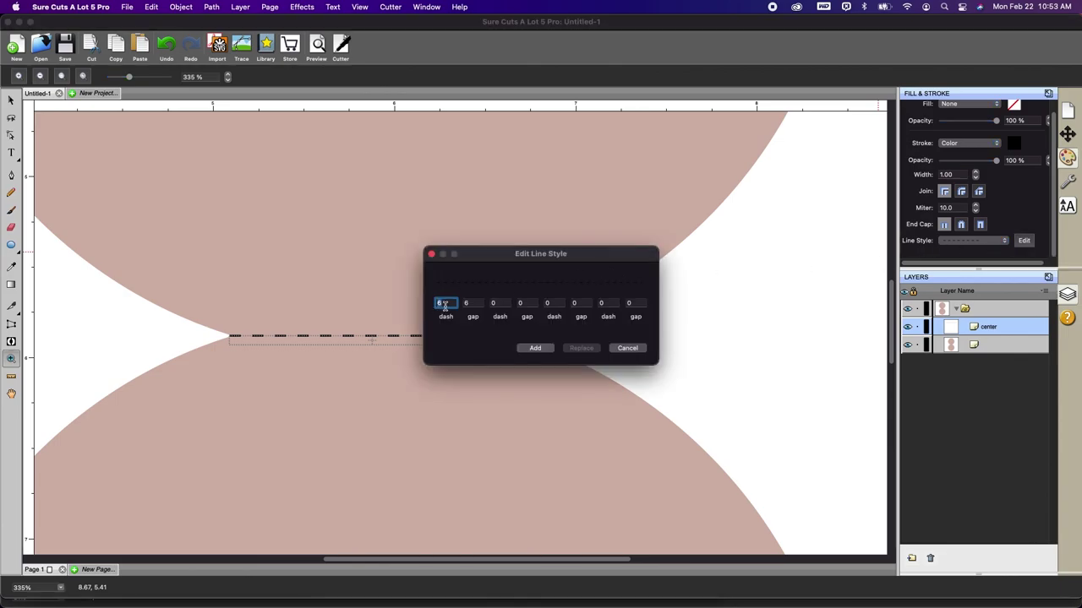
text(20)
click(471, 303)
click(470, 303)
click(536, 349)
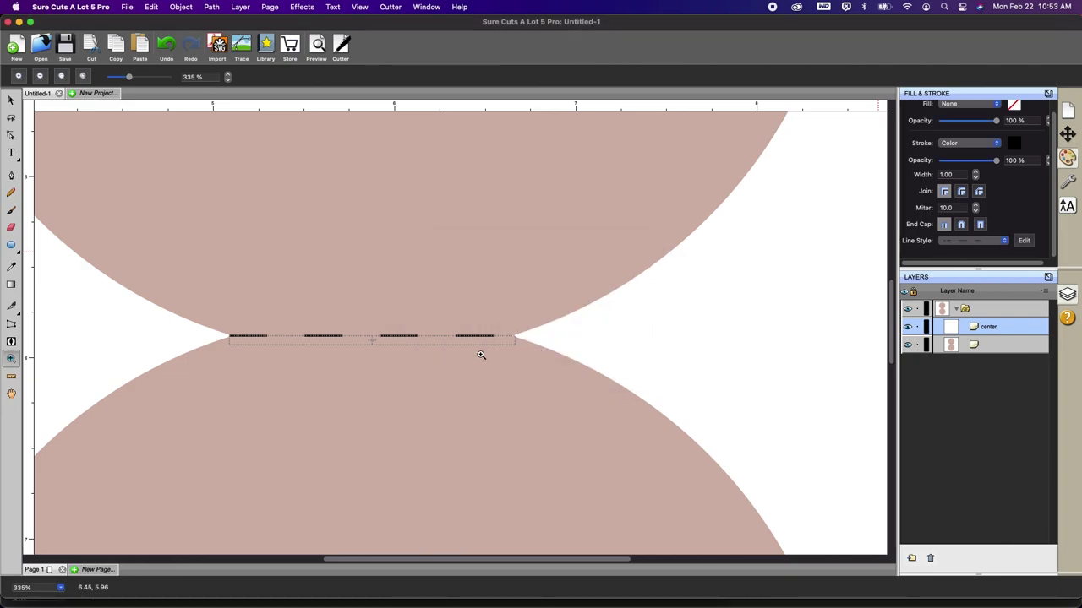
Nudge the center layer's dashed line slightly to the right so the dashes sit evenly across the fold.
click(11, 100)
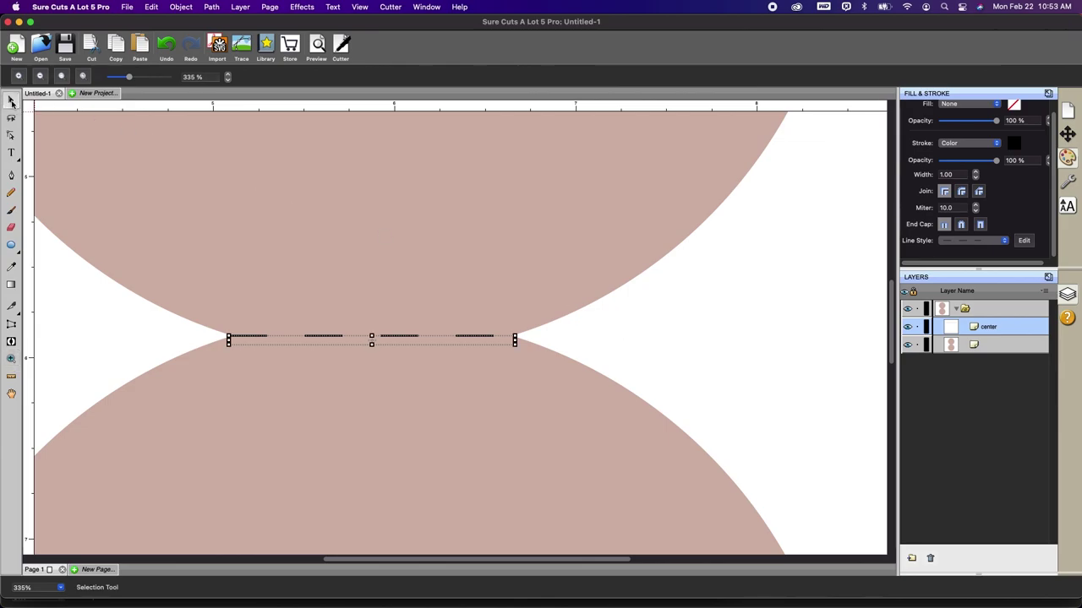
click(640, 311)
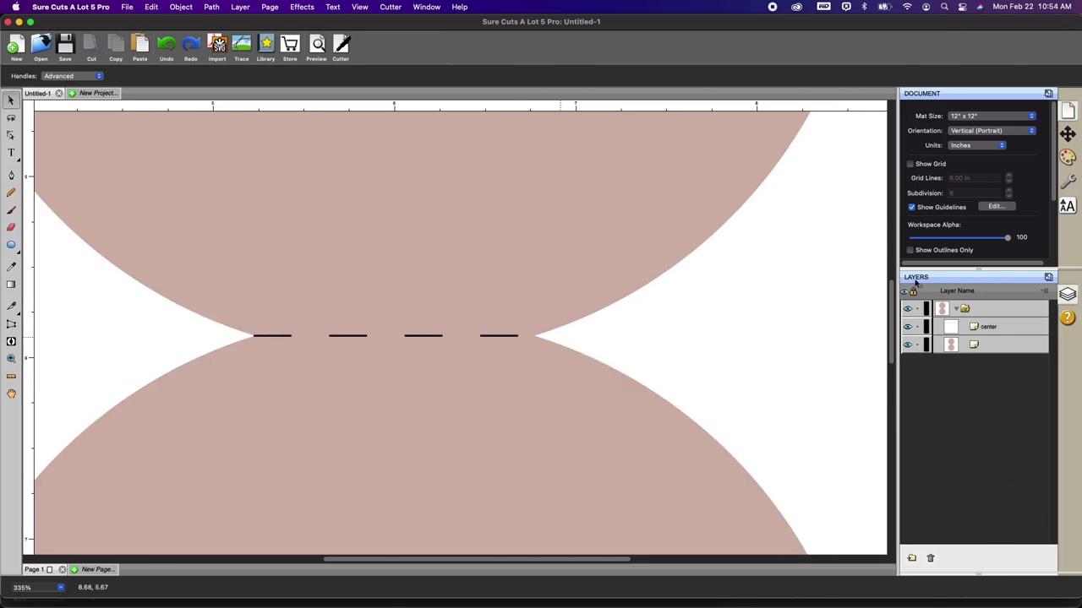
click(992, 327)
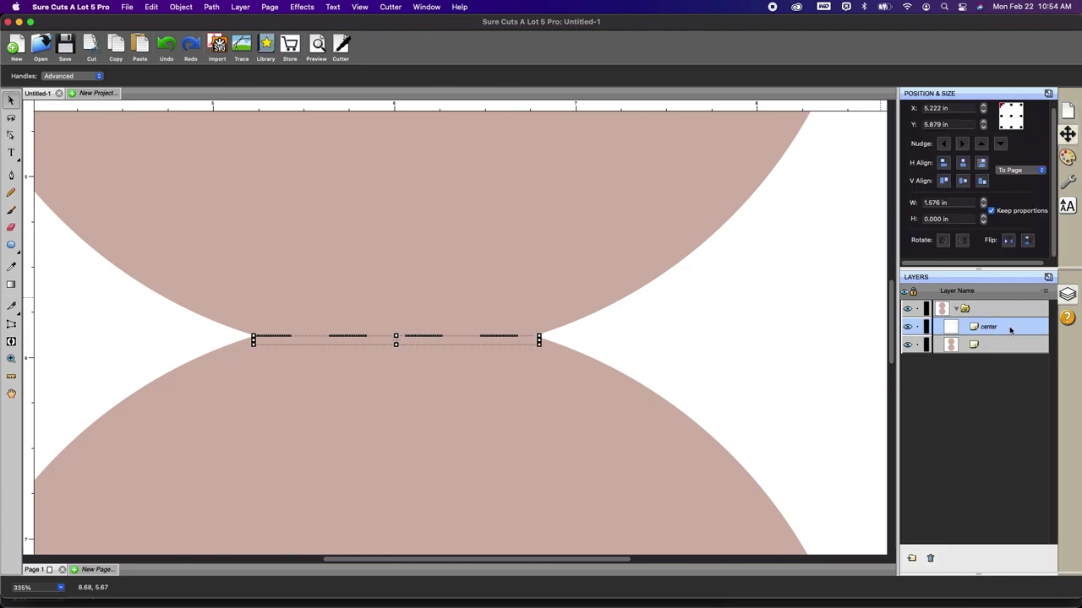
key(Right)
click(843, 321)
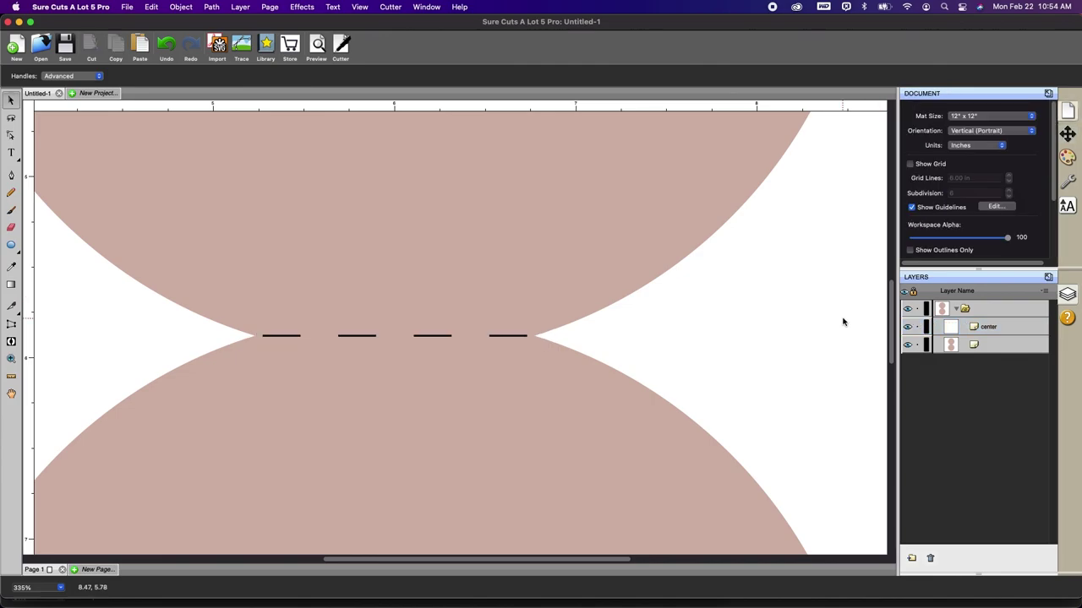
click(1009, 329)
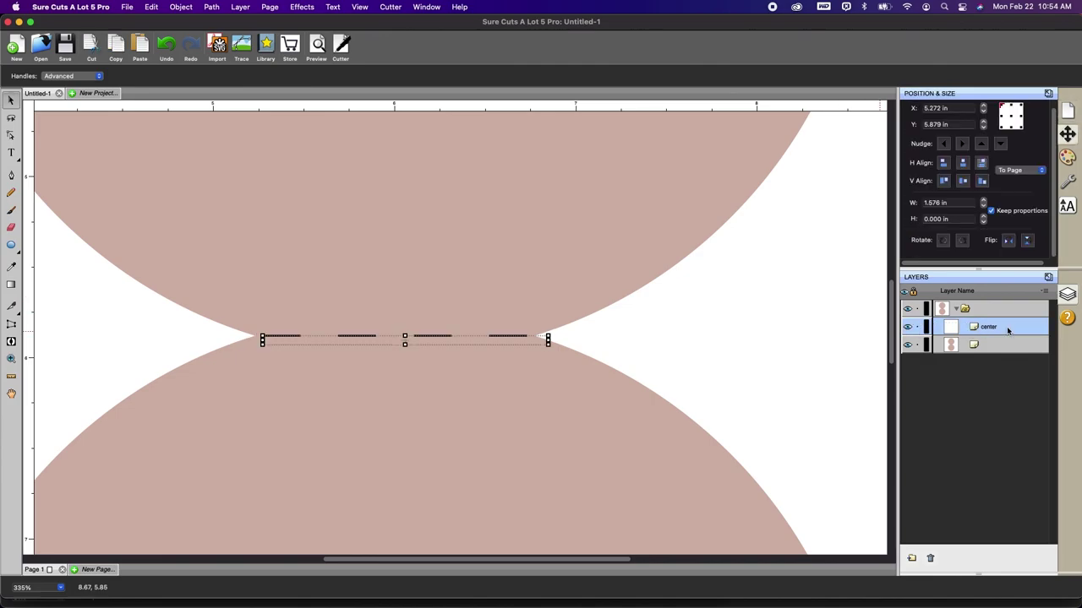
click(799, 334)
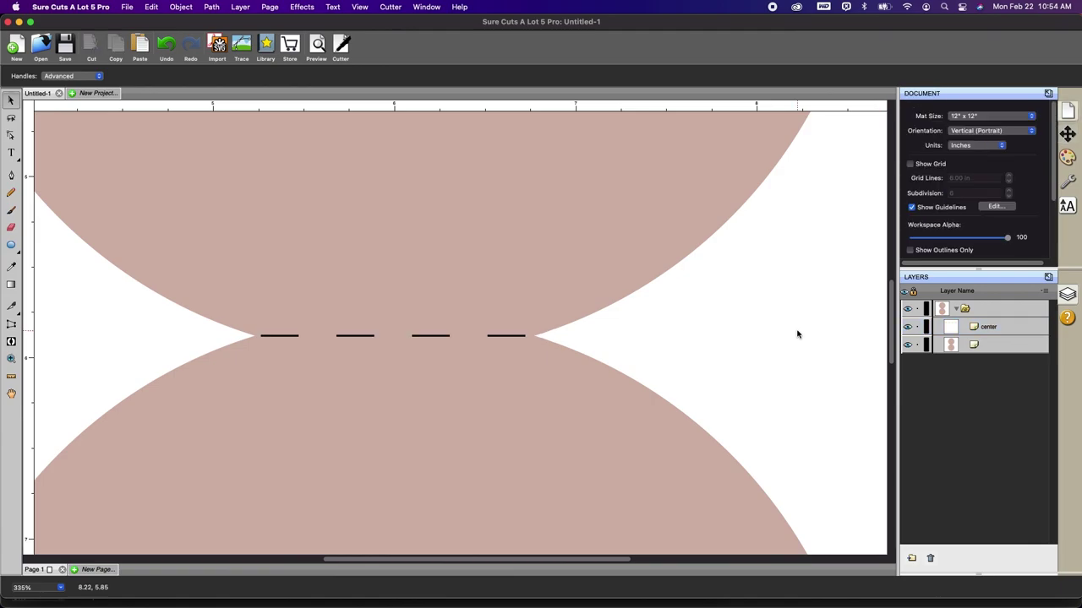
Collapse the card base's layer group and move the whole card base off the mat into the empty workspace beside it.
click(359, 7)
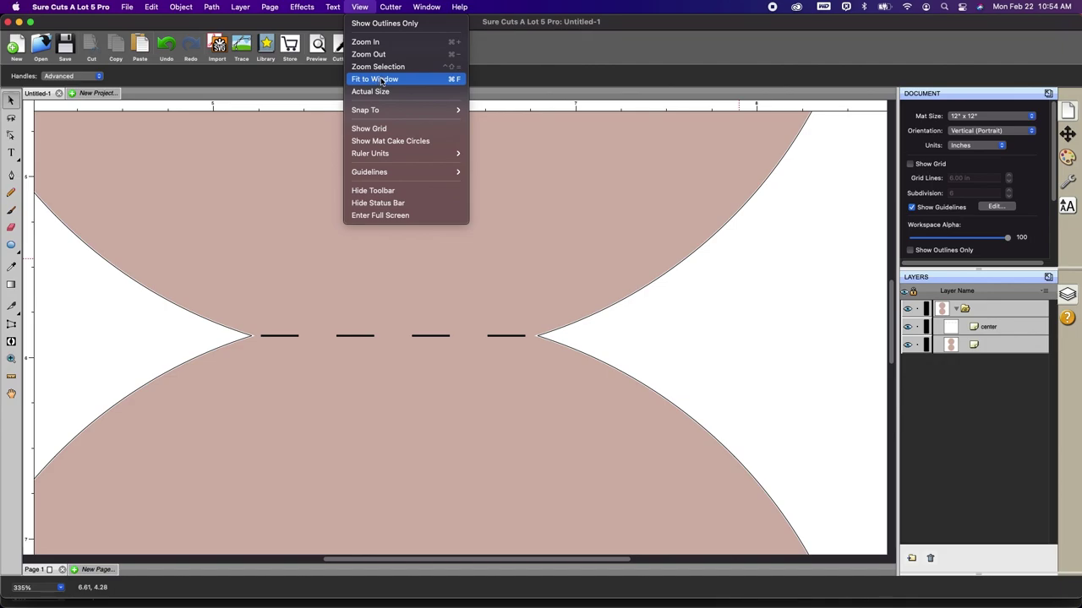
click(374, 79)
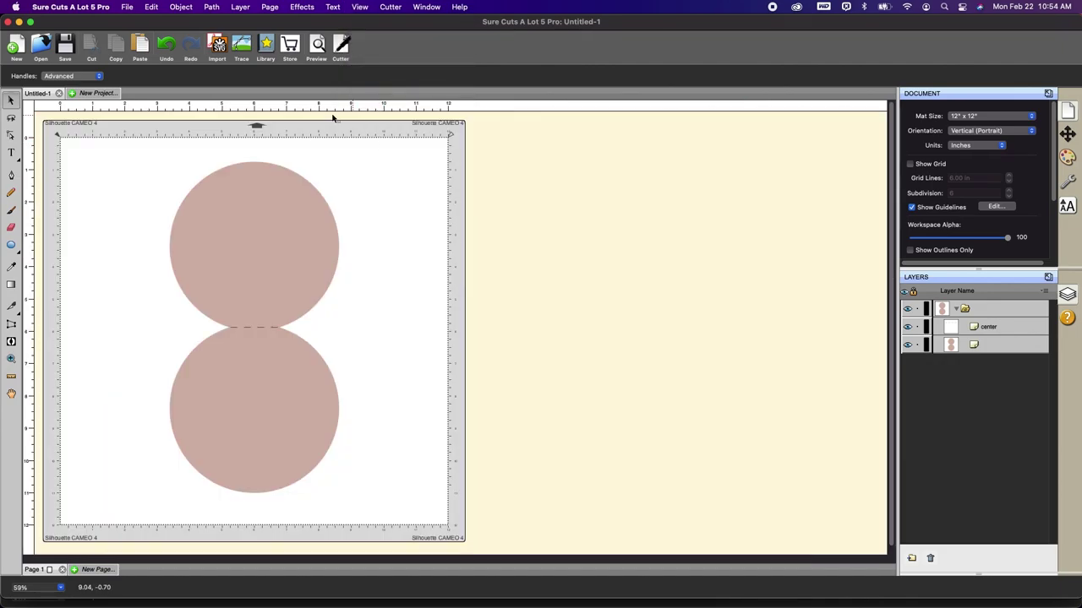
click(955, 312)
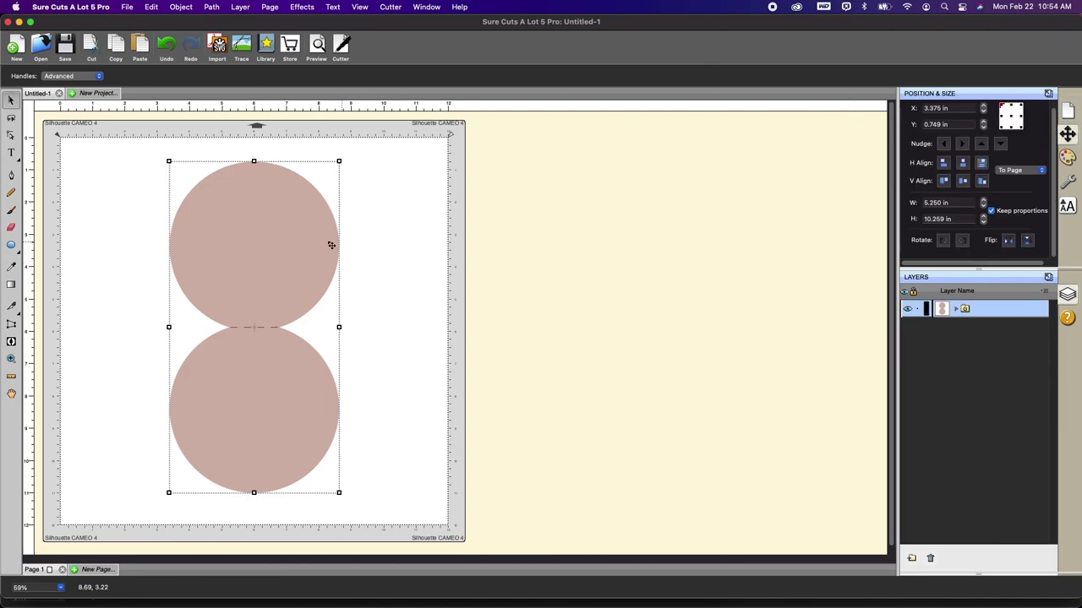
drag(331, 244, 779, 236)
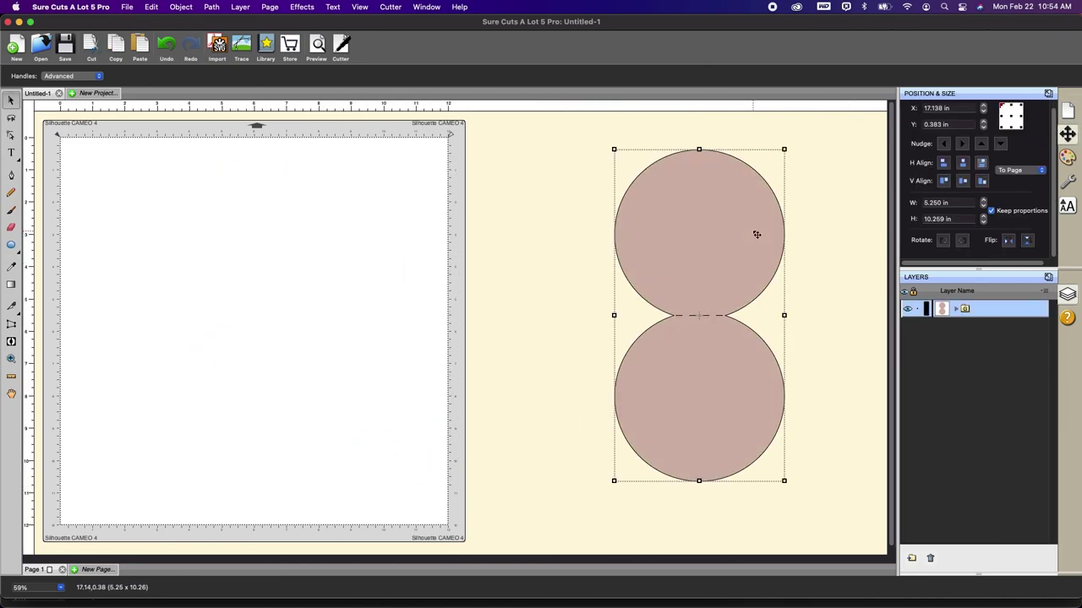
click(566, 251)
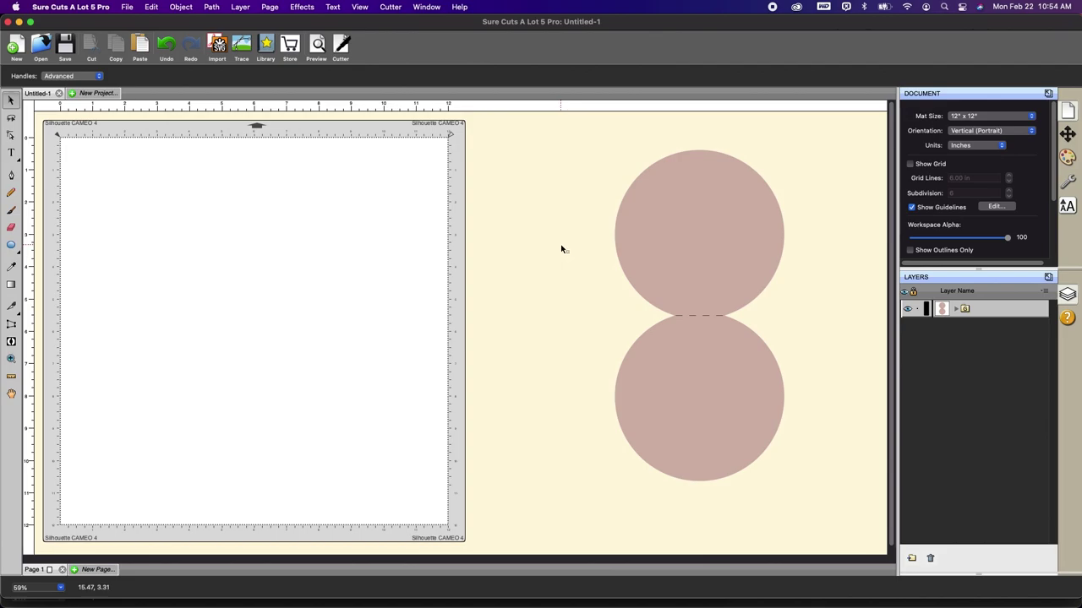
Draw a circle about 4.62 in wide on the empty mat and fill it with the darker brown B19184.
click(12, 245)
drag(188, 257, 336, 407)
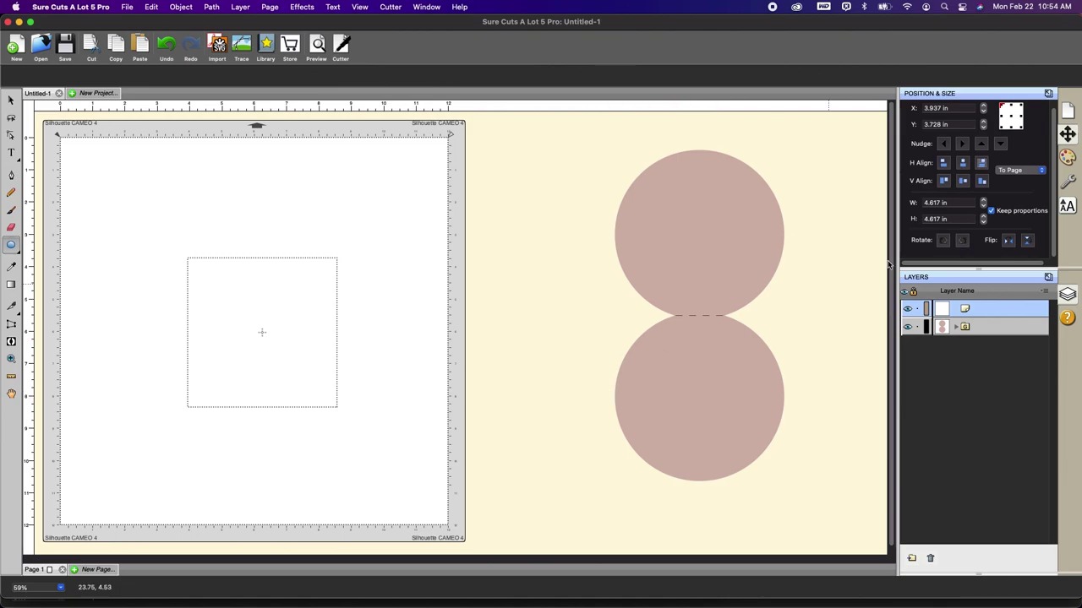
click(1067, 157)
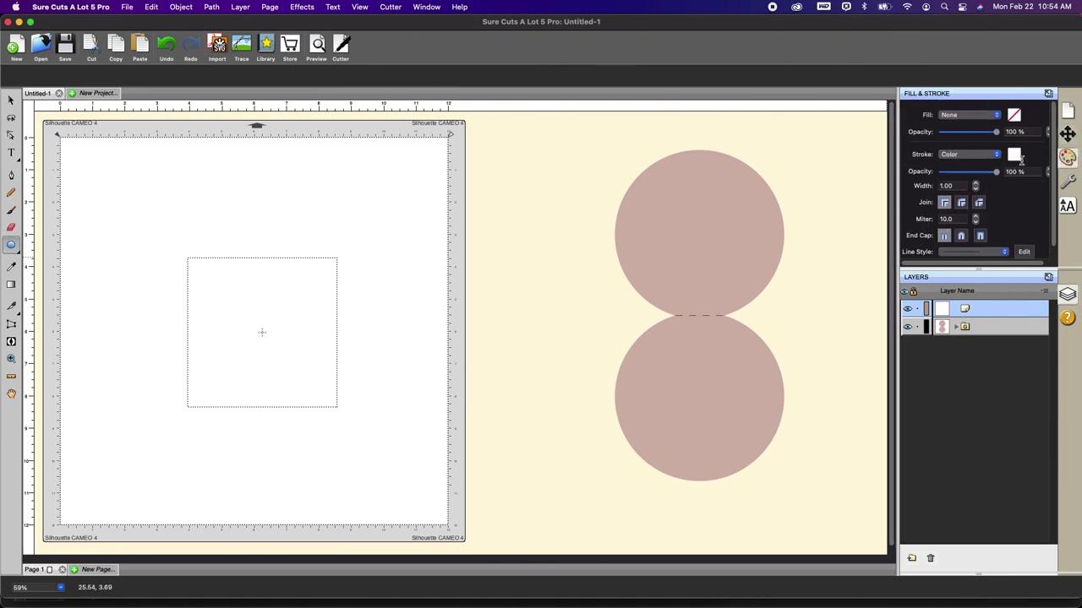
click(997, 116)
click(965, 128)
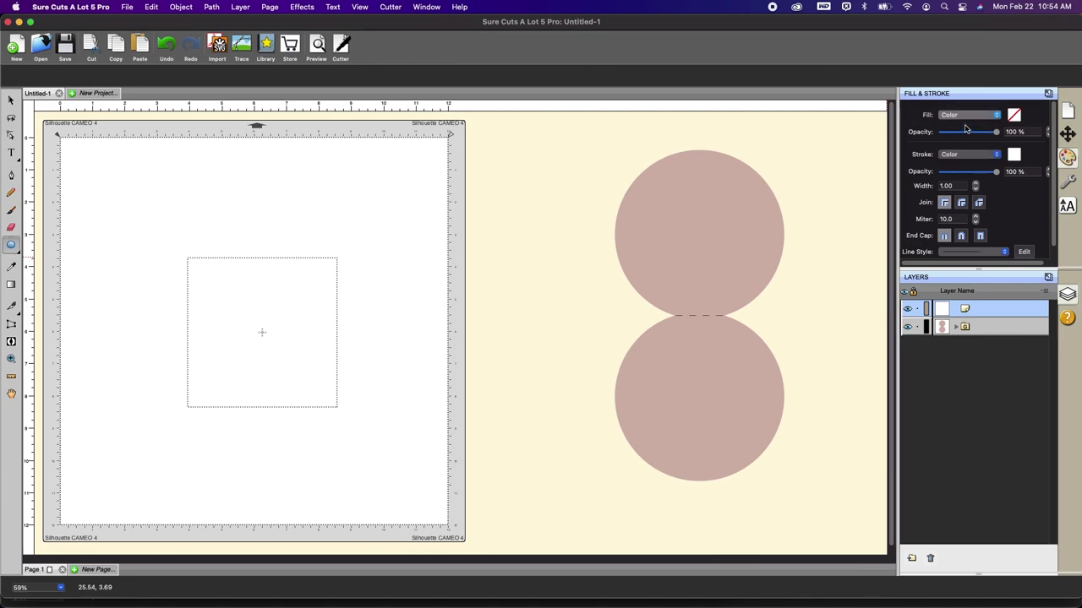
click(1014, 115)
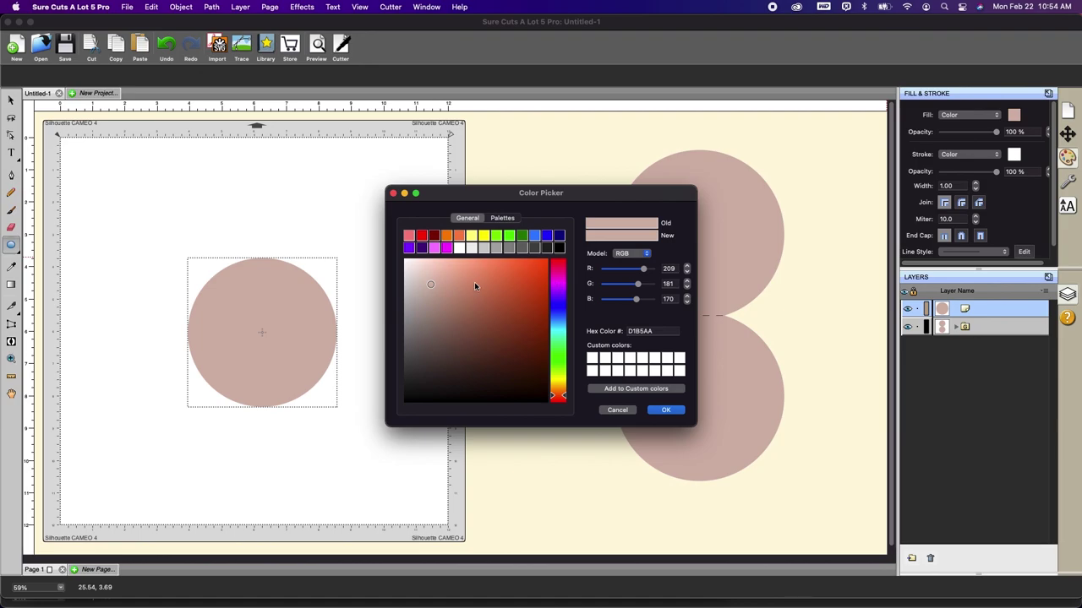
drag(432, 296, 440, 301)
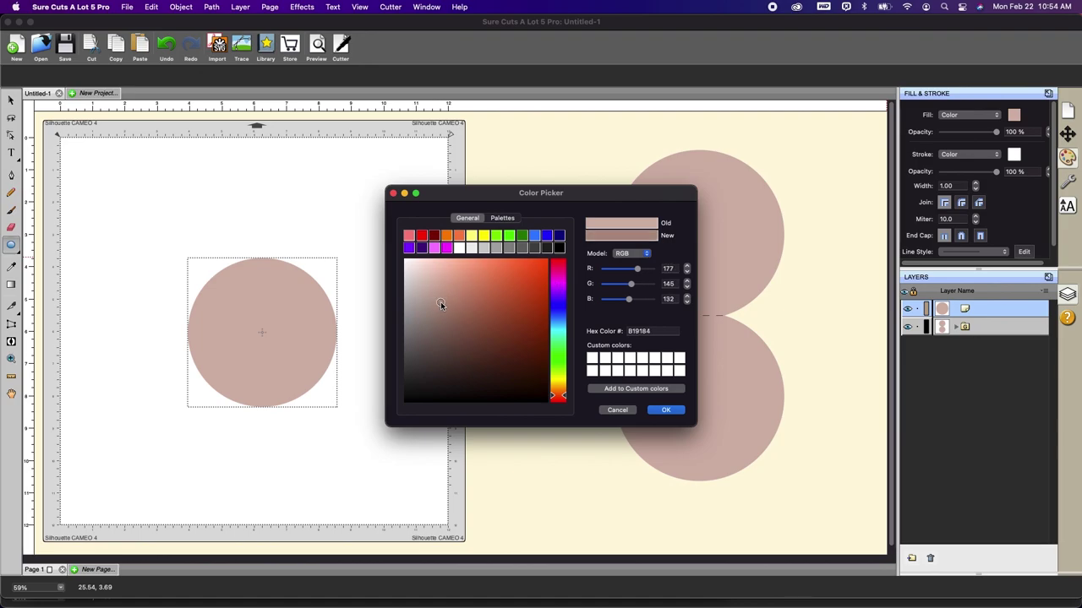
click(666, 409)
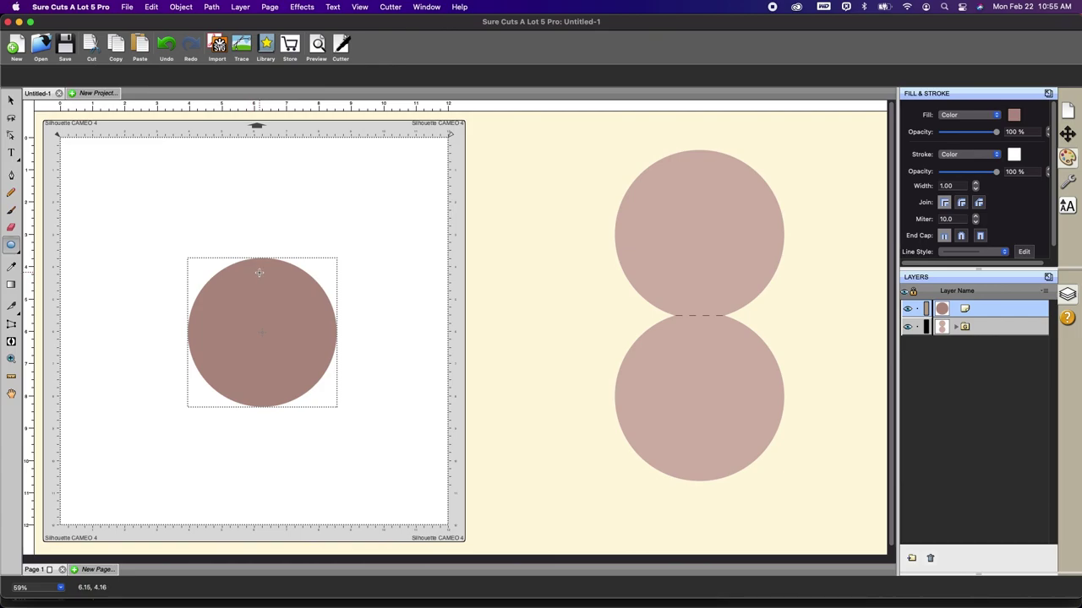
Draw a small circle about 0.75 in wide touching the upper edge of the large circle.
click(13, 245)
drag(270, 239, 296, 263)
click(11, 99)
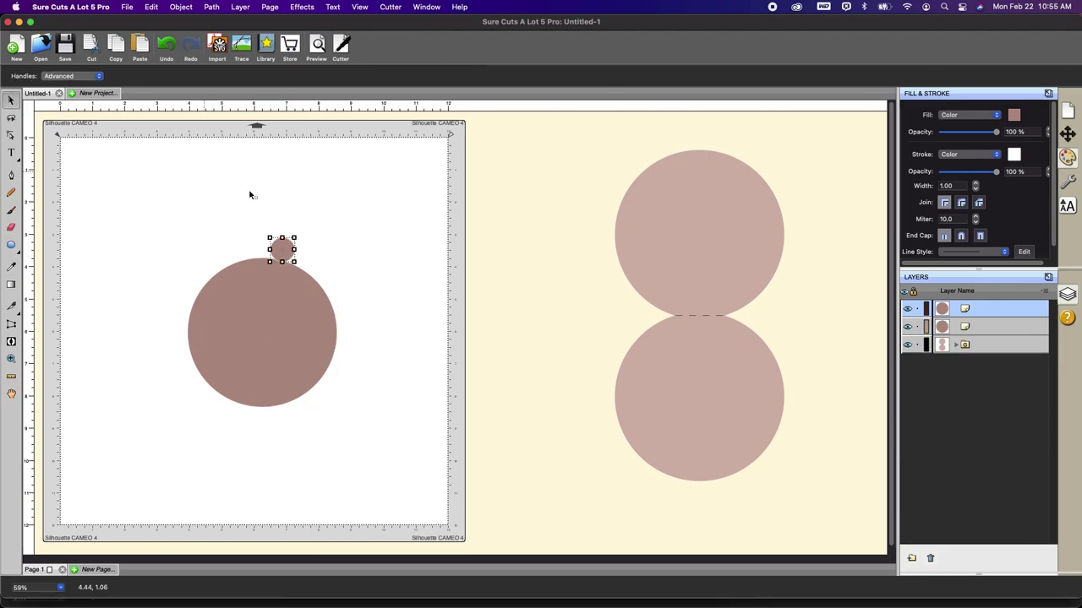
click(265, 200)
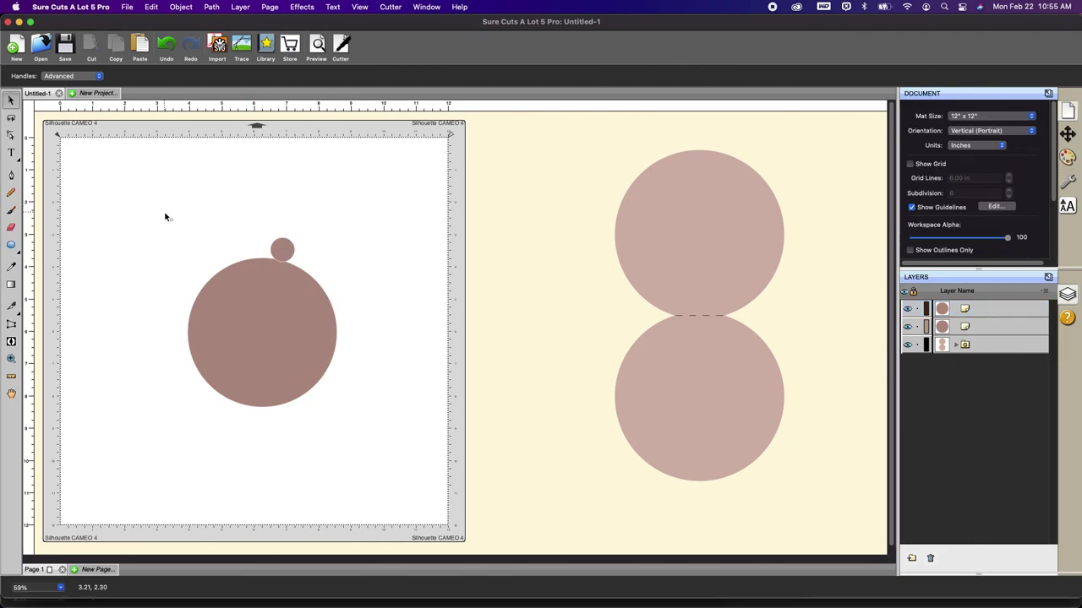
drag(165, 218, 475, 481)
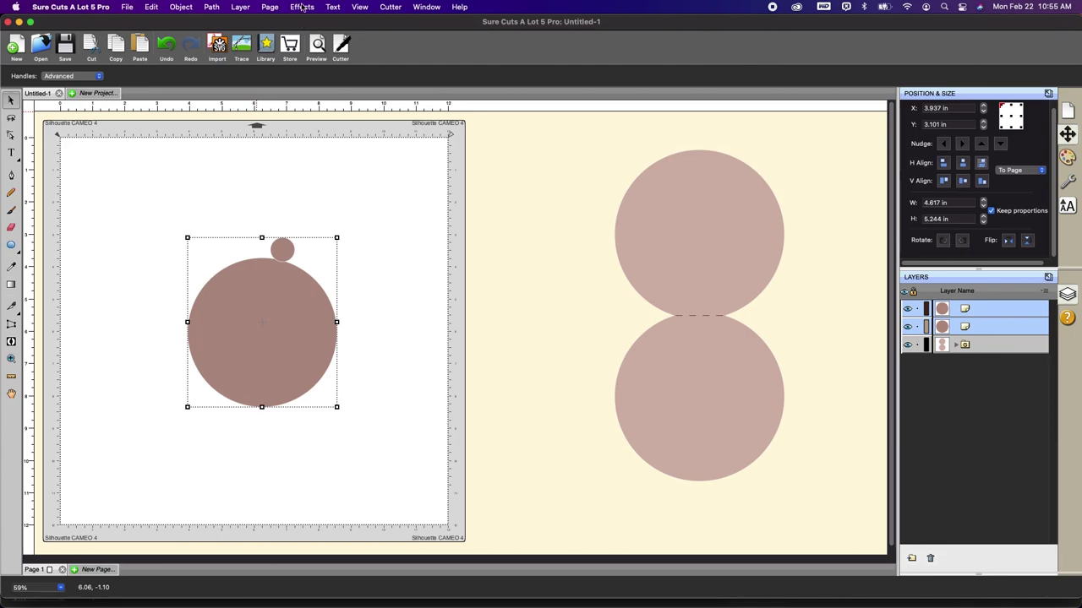
click(293, 238)
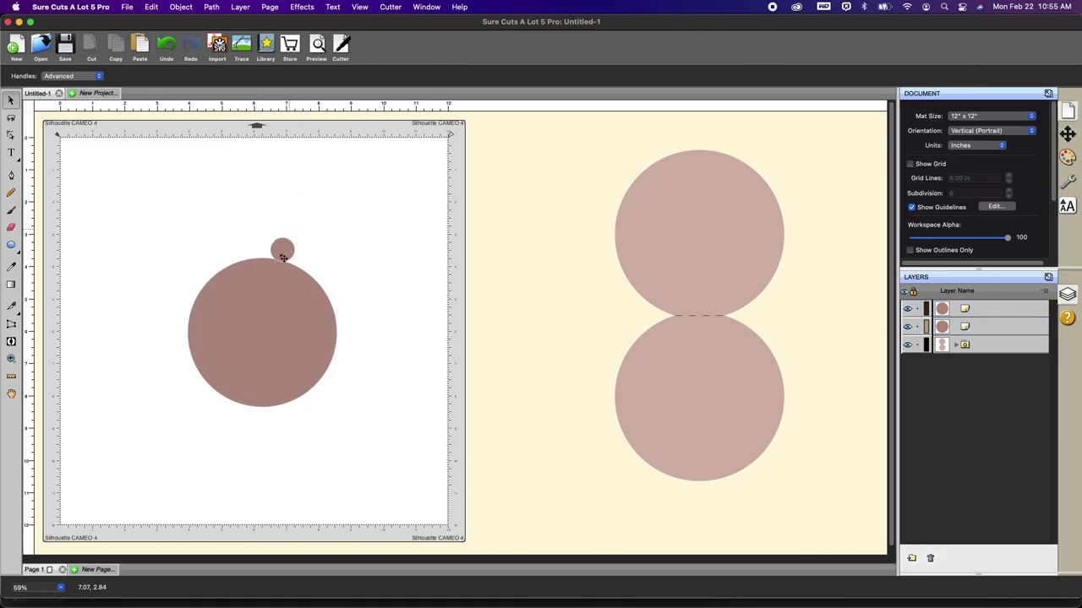
click(284, 251)
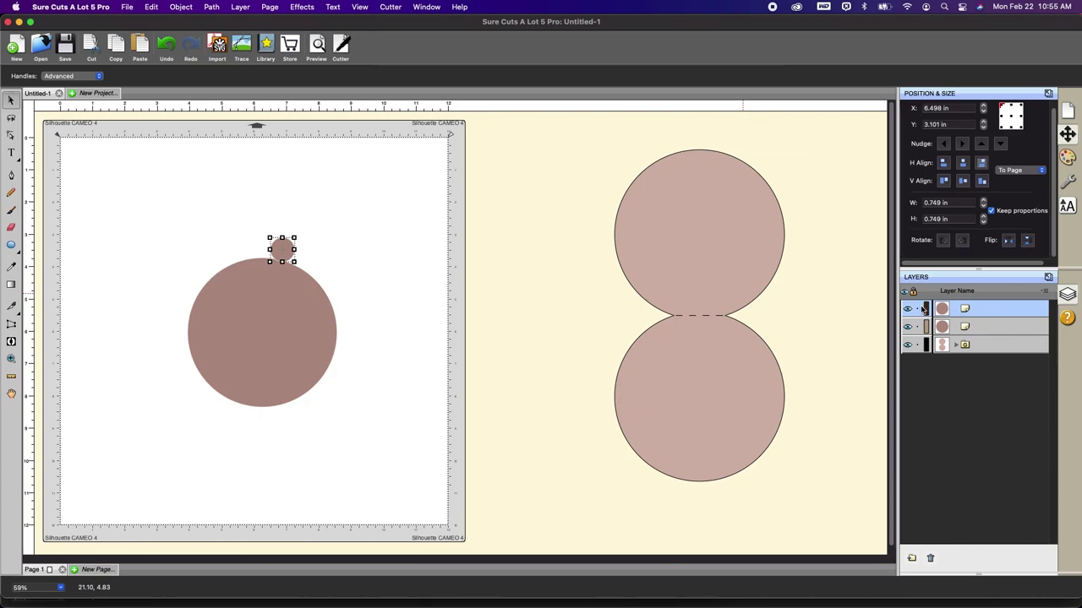
click(272, 325)
drag(165, 212, 402, 469)
click(303, 7)
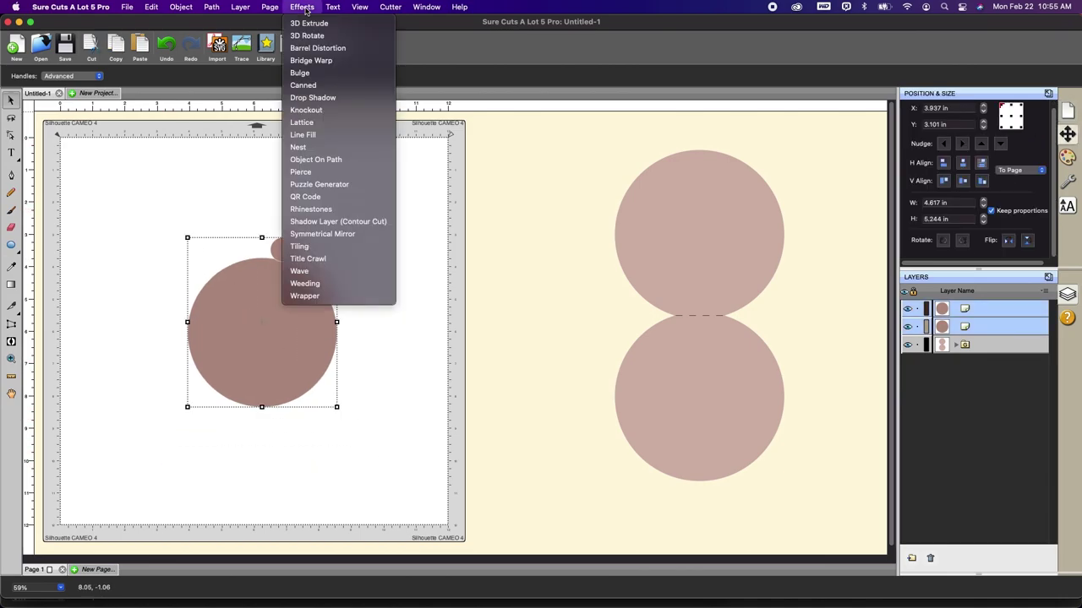
click(340, 159)
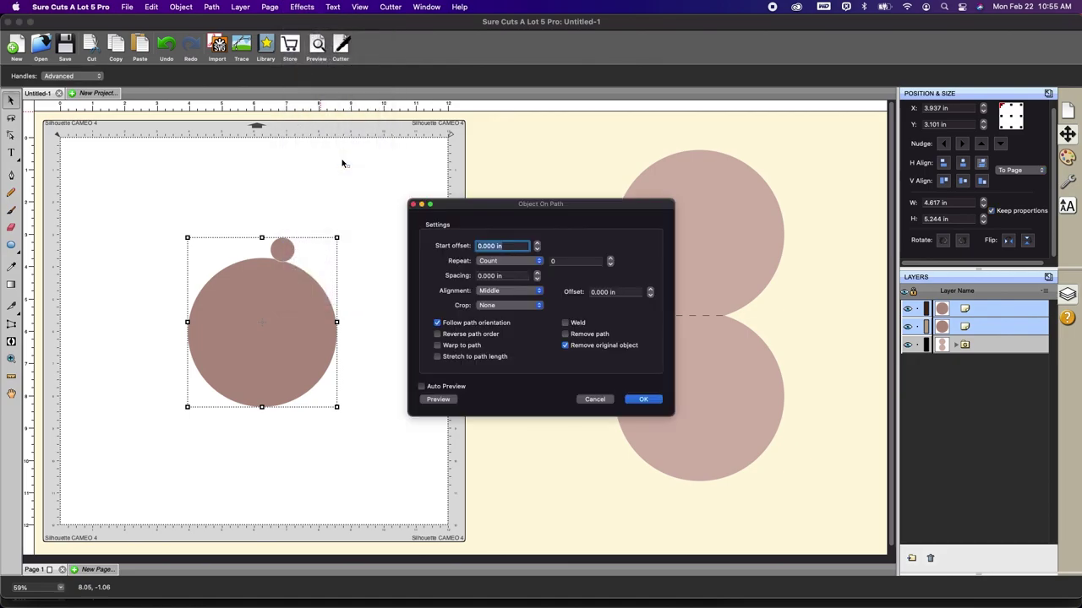
click(421, 387)
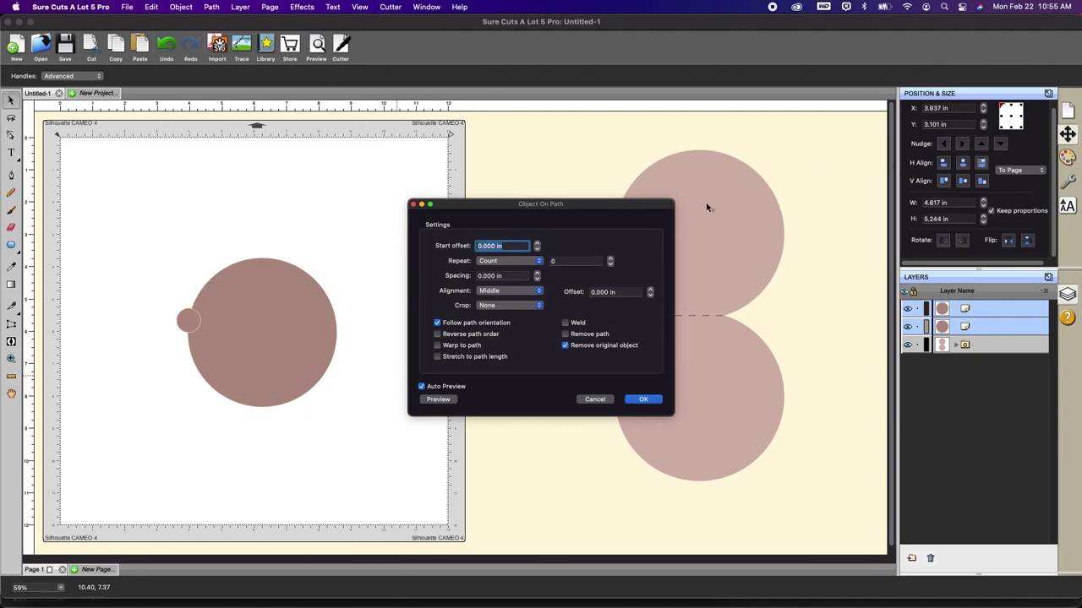
click(643, 399)
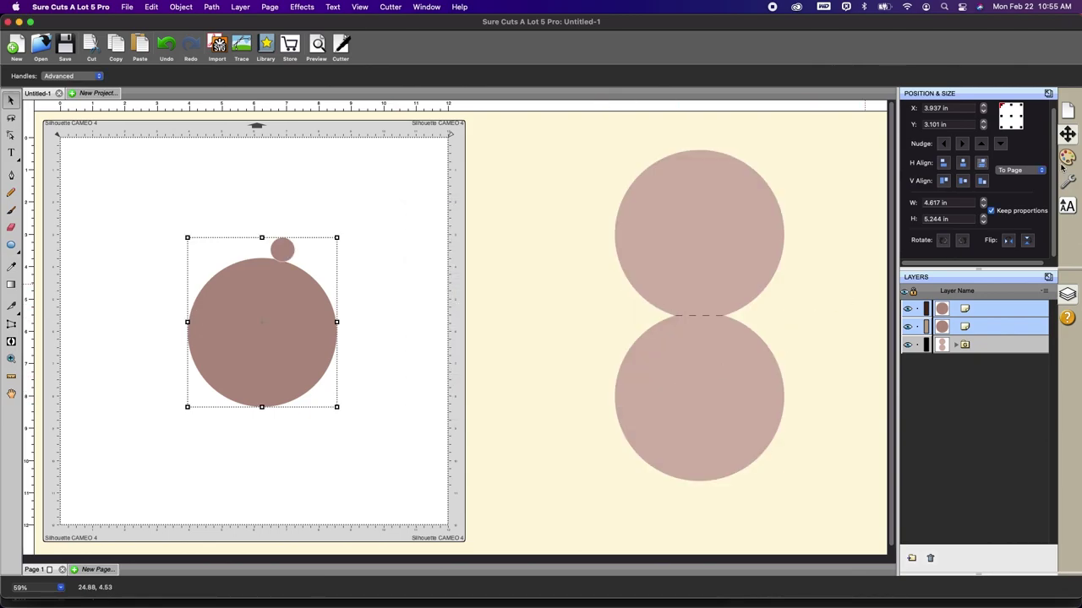
Remove the stroke from the large circle and the small circle on its upper edge.
click(1068, 158)
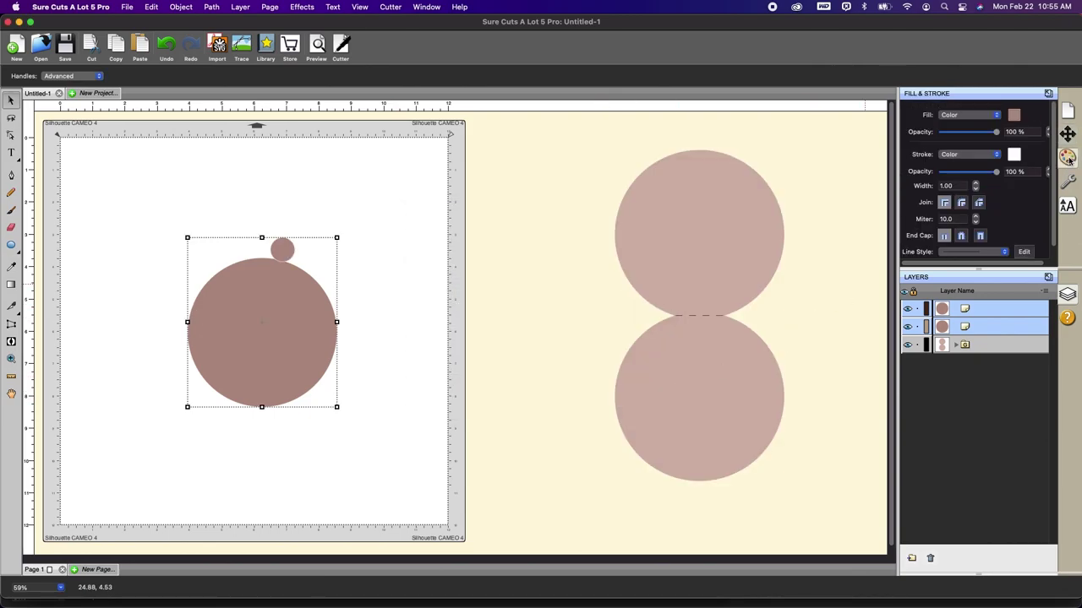
click(973, 157)
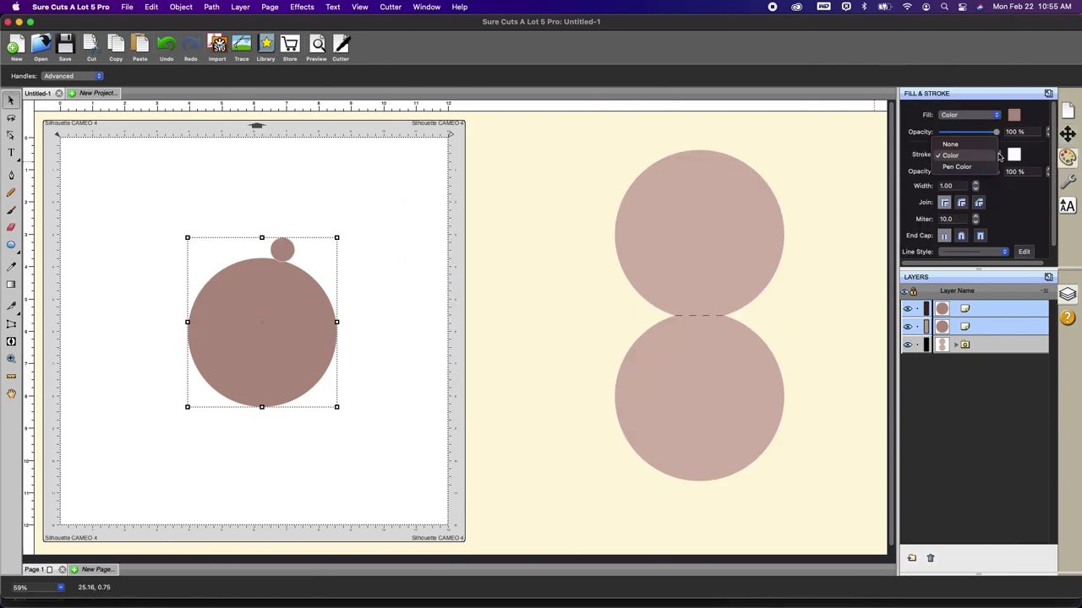
click(950, 145)
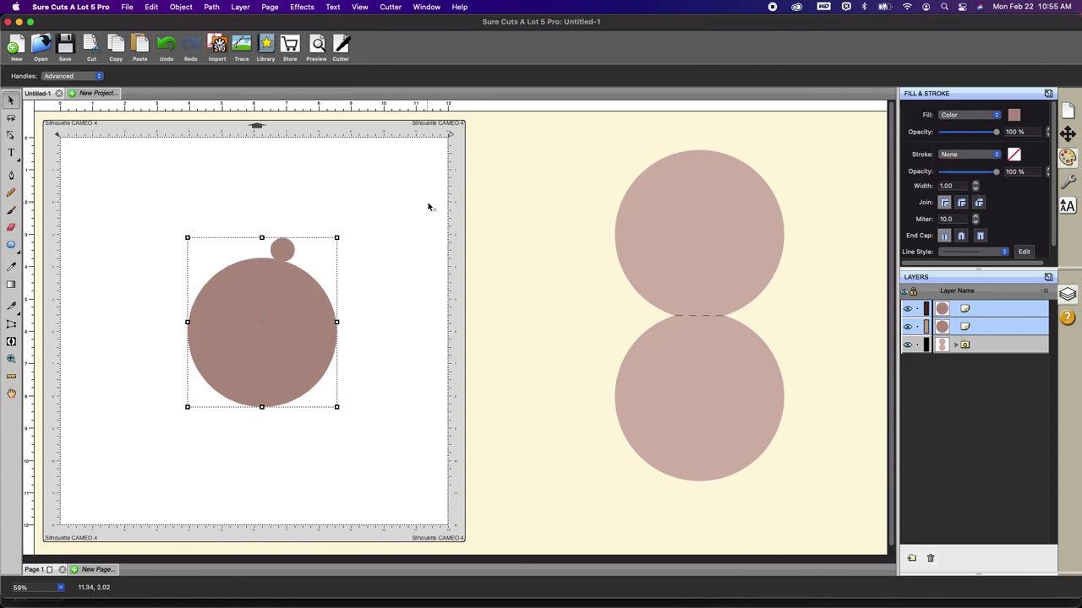
Start Object On Path with both circles, repeating the small circle to fill the large circle's path length.
click(173, 213)
drag(132, 206, 406, 440)
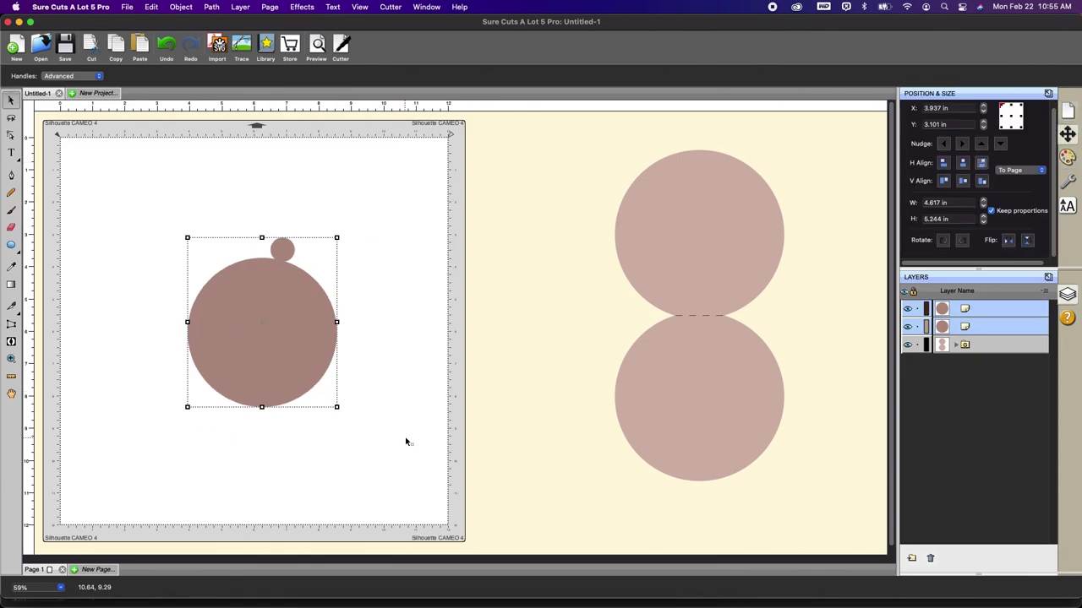
click(302, 7)
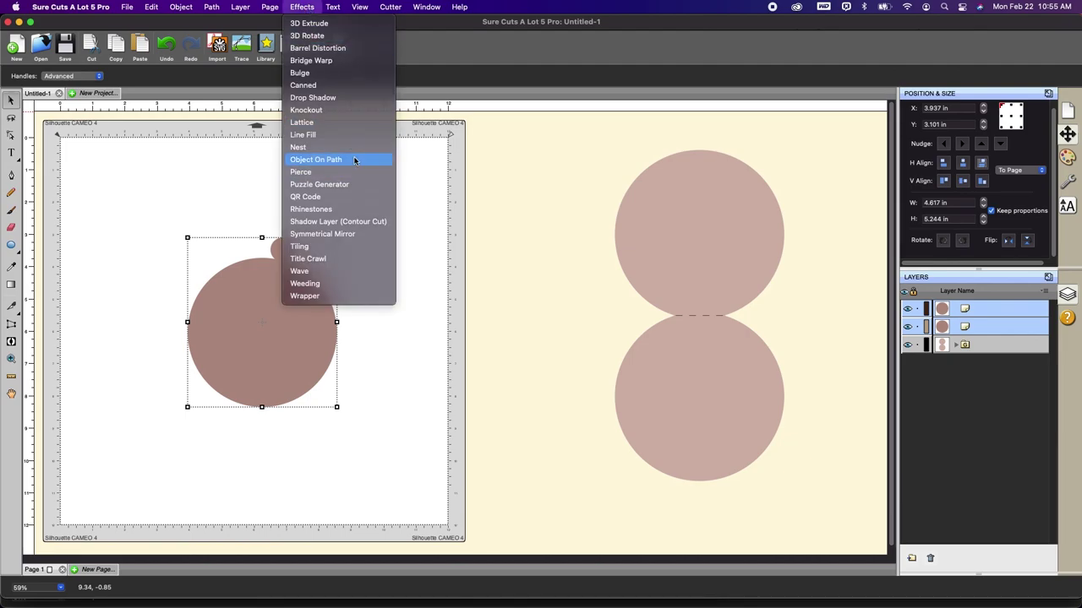
click(356, 159)
click(435, 389)
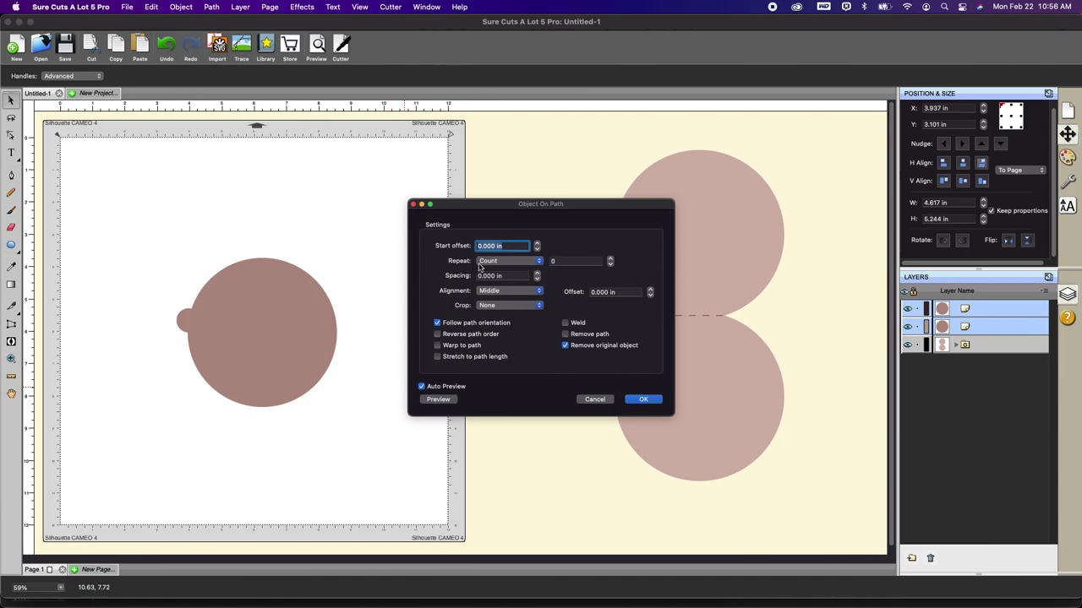
click(538, 263)
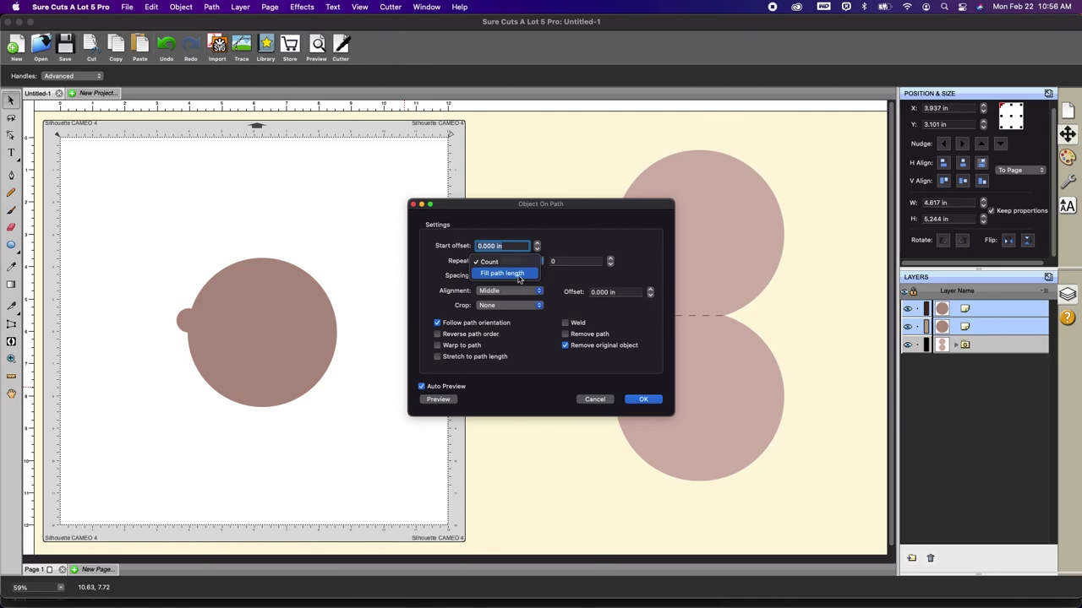
click(518, 274)
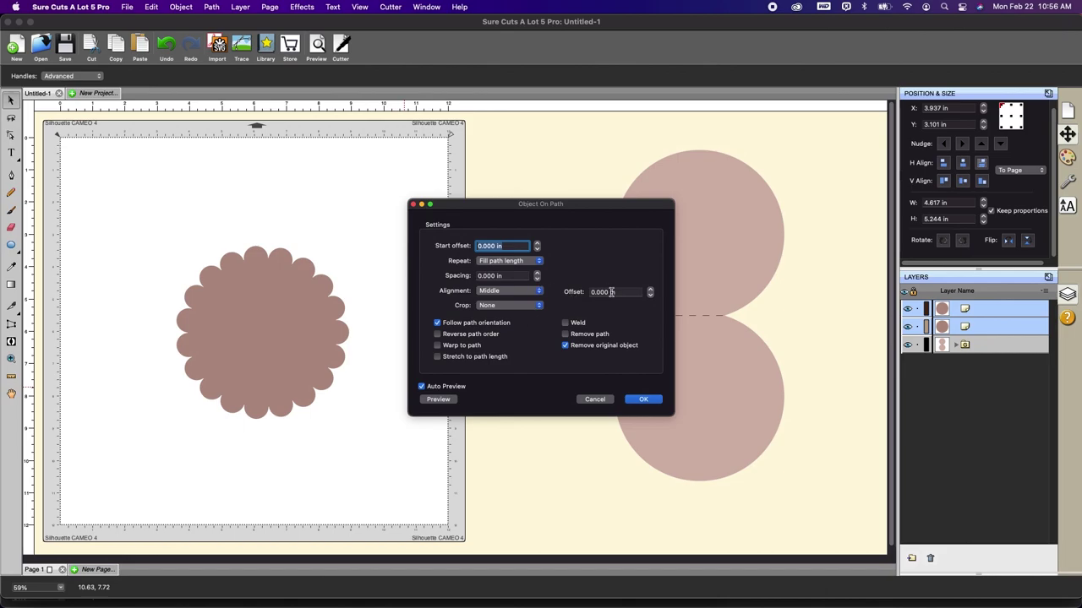
Set the path offset to -0.20 in, weld the repeated small circles and apply the effect.
click(650, 296)
click(650, 296)
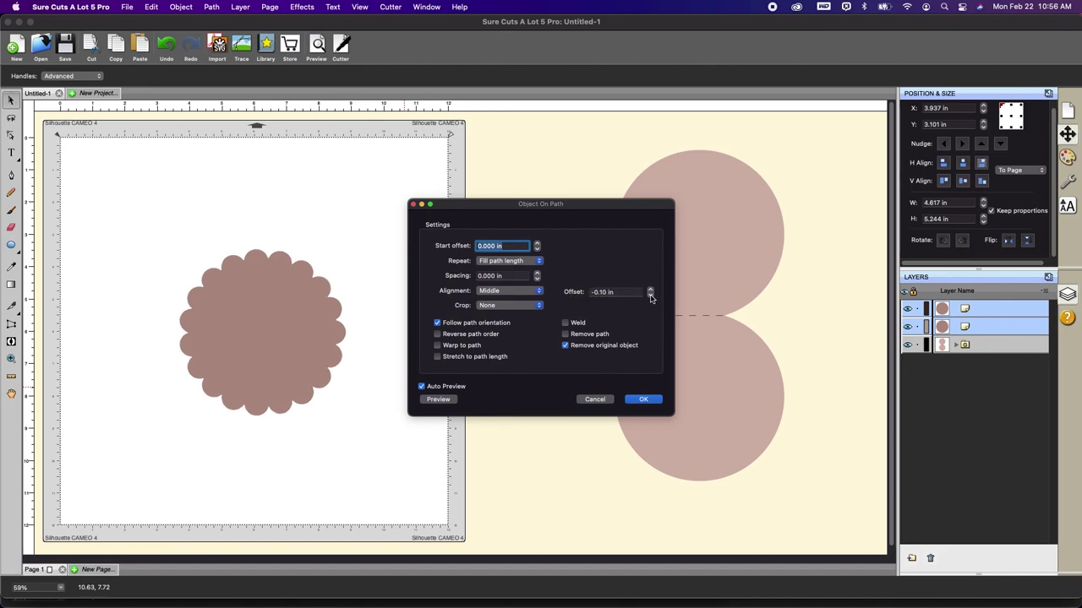
click(649, 295)
click(650, 295)
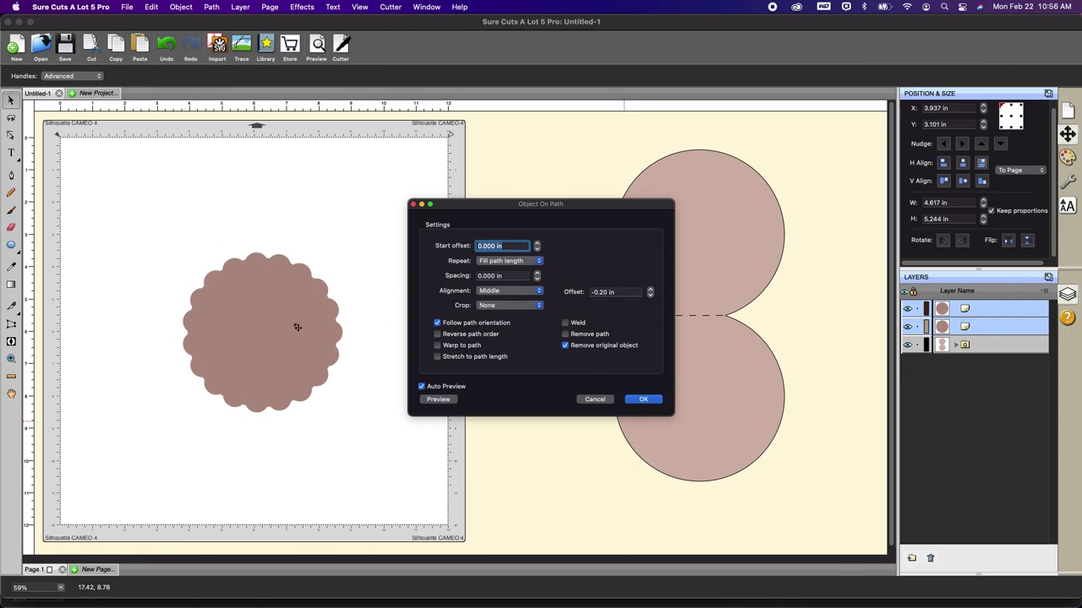
click(565, 324)
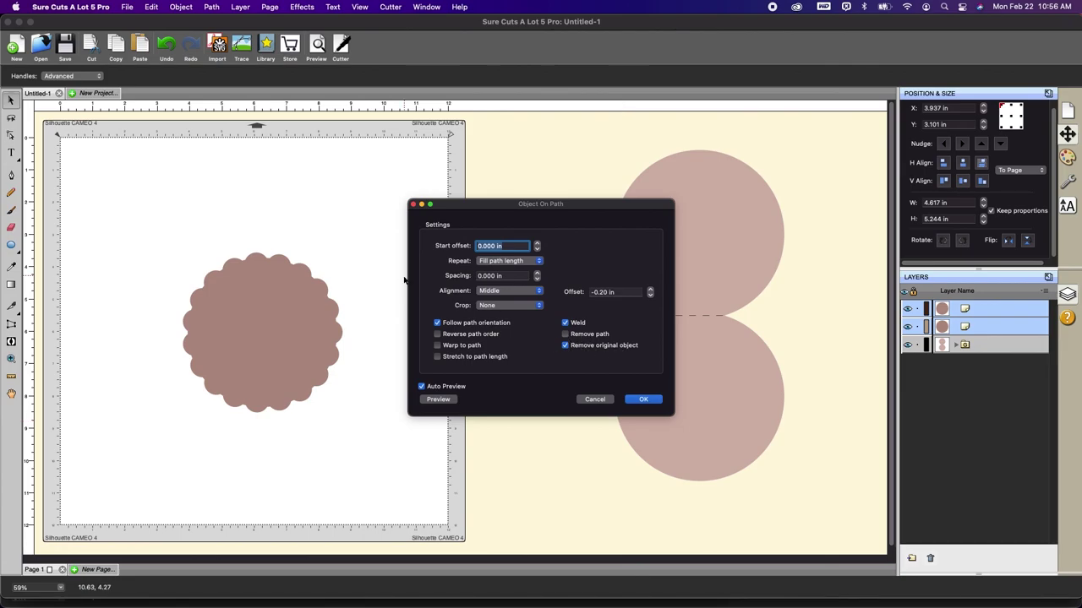
click(634, 401)
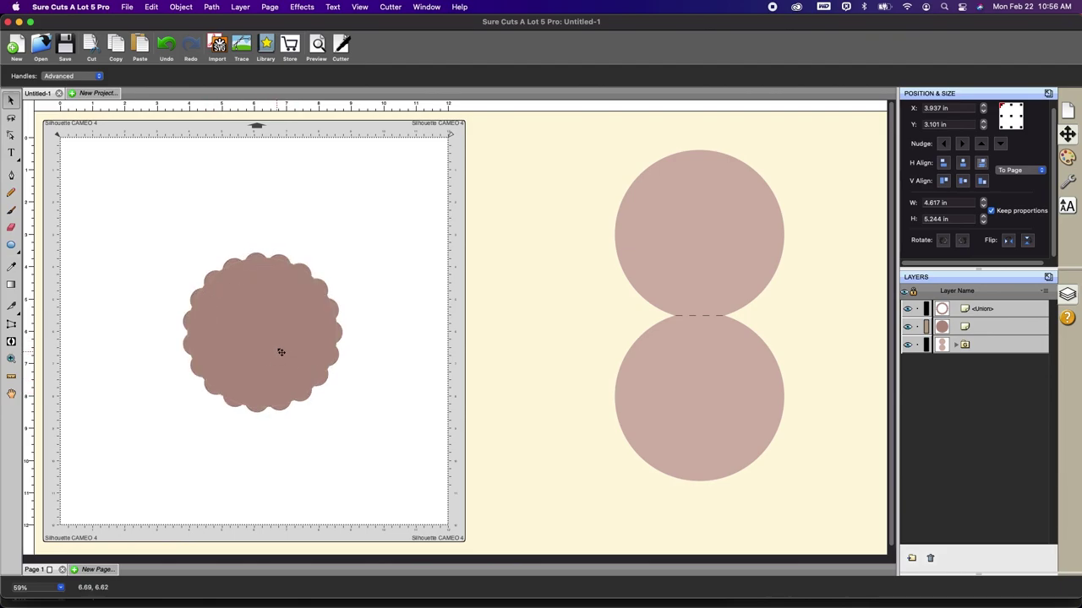
Unite the welded ring of small circles with the large circle into one scalloped shape.
drag(137, 214, 389, 467)
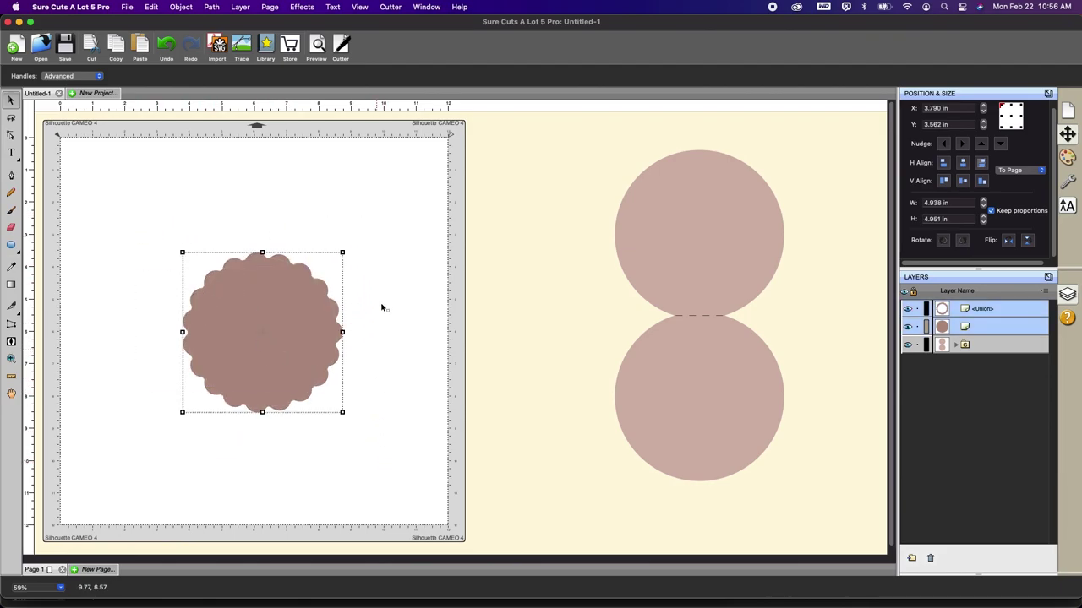
click(212, 7)
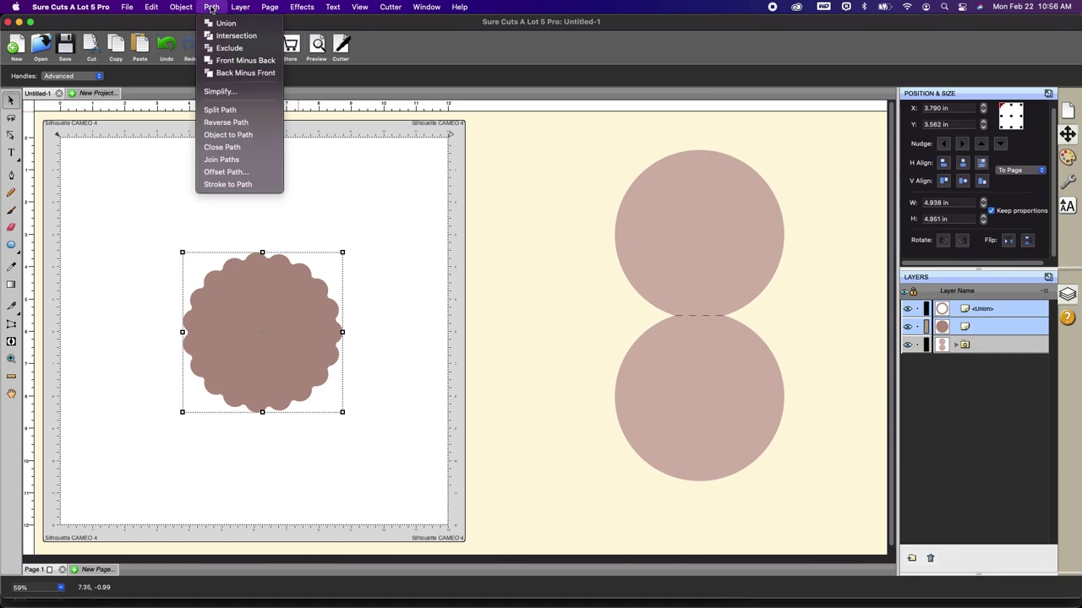
click(214, 23)
click(369, 234)
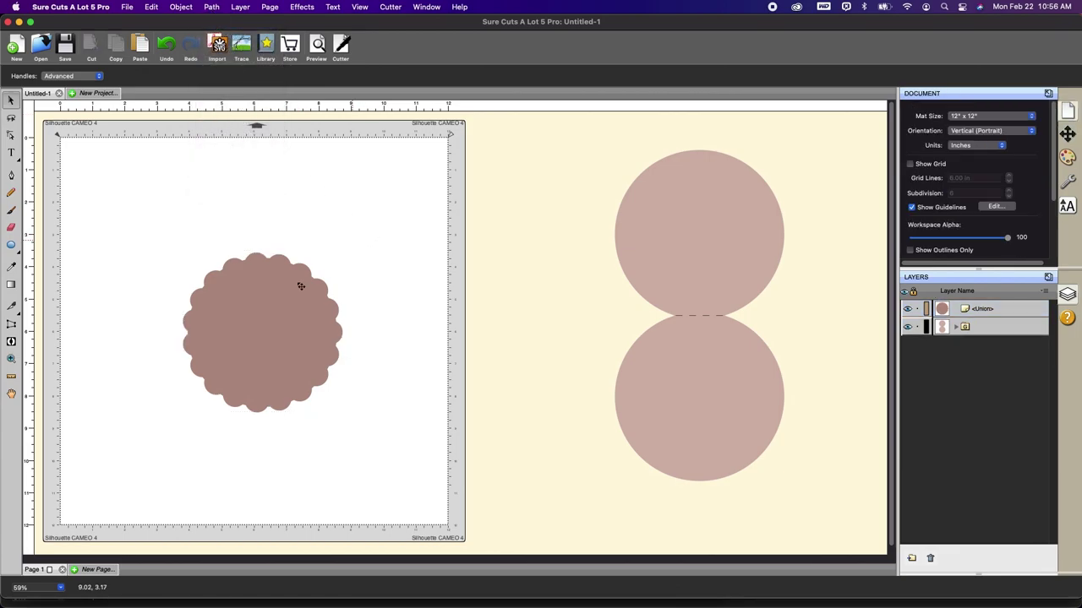
Move the scalloped circle toward the mat's left edge and bring the card base closer to the mat.
click(266, 301)
drag(265, 301, 190, 285)
click(652, 266)
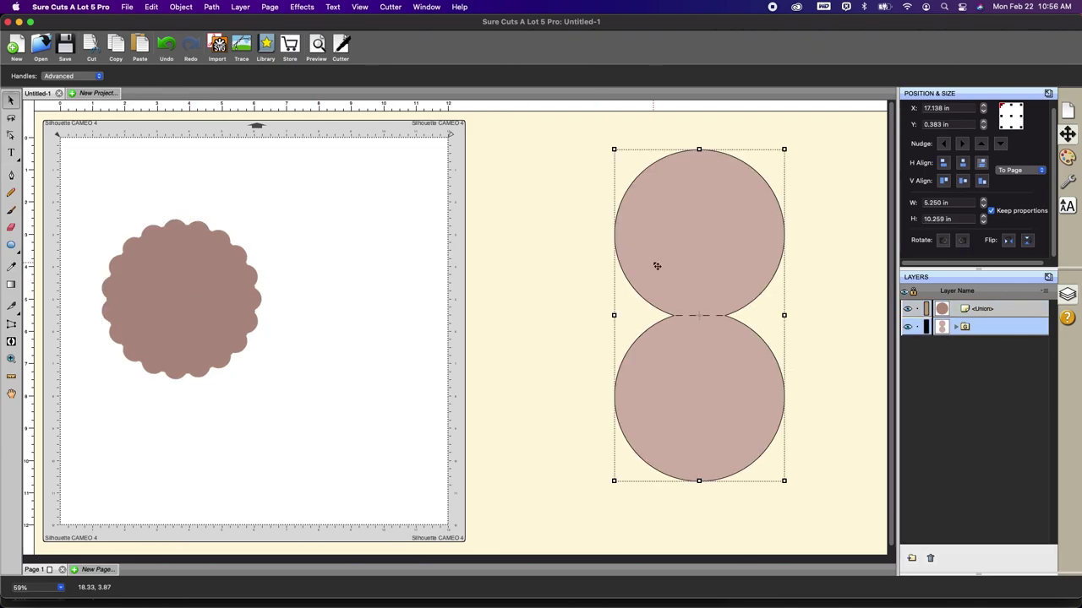
drag(654, 265, 582, 276)
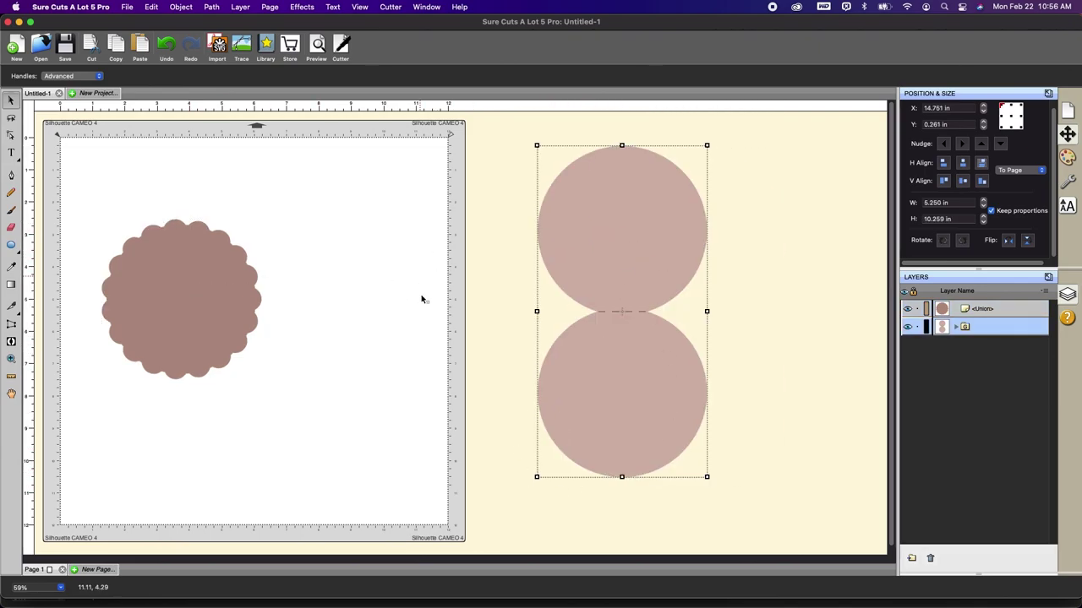
Resize the scalloped circle to exactly 5.25 in wide and 5.25 in high, with proportions unlocked.
click(225, 283)
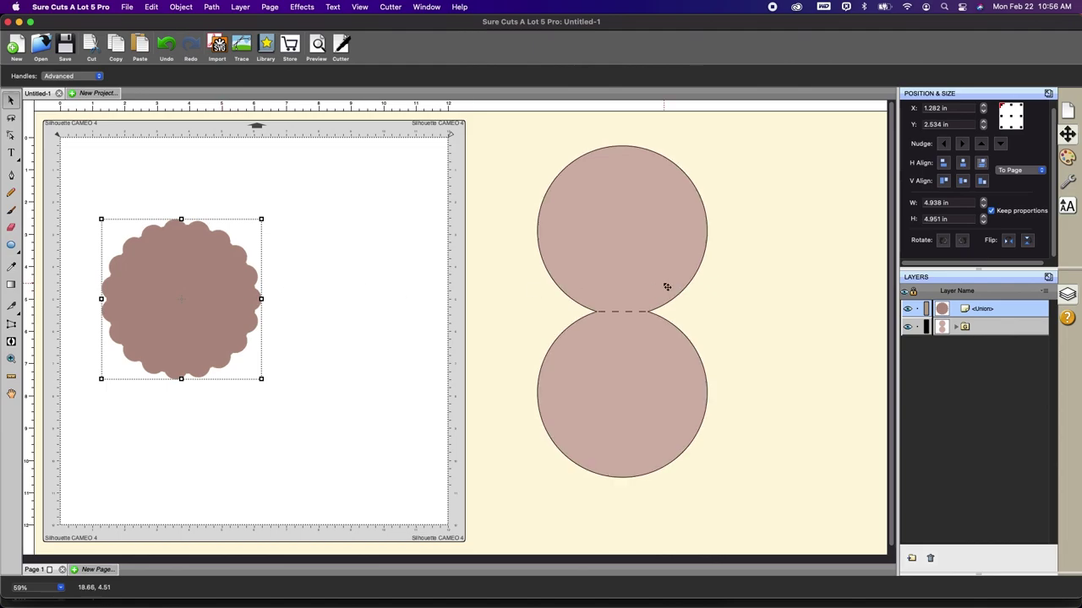
click(961, 203)
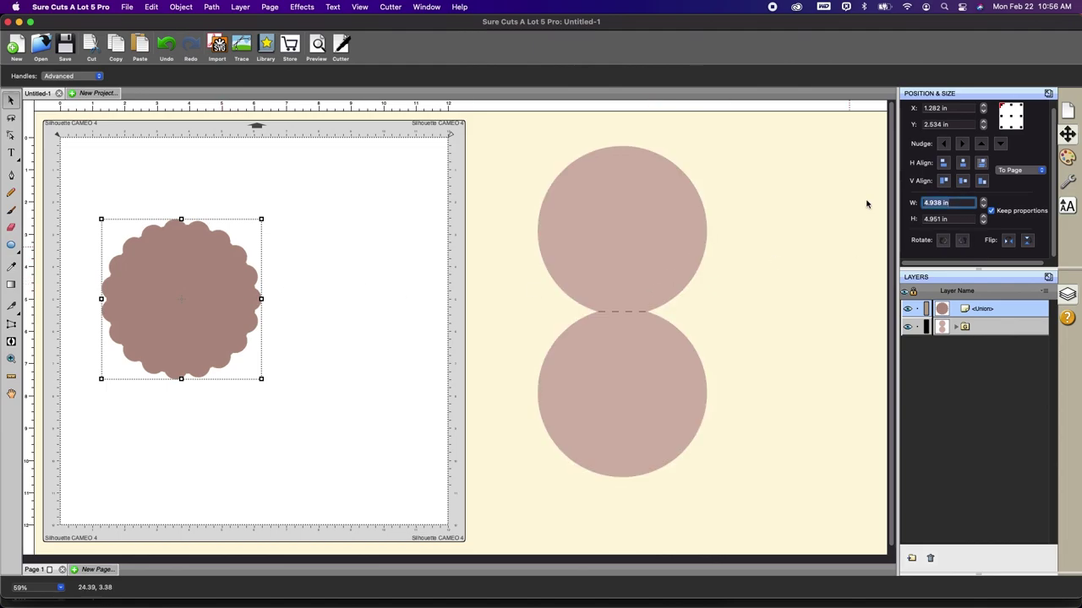
text(5.25)
key(Return)
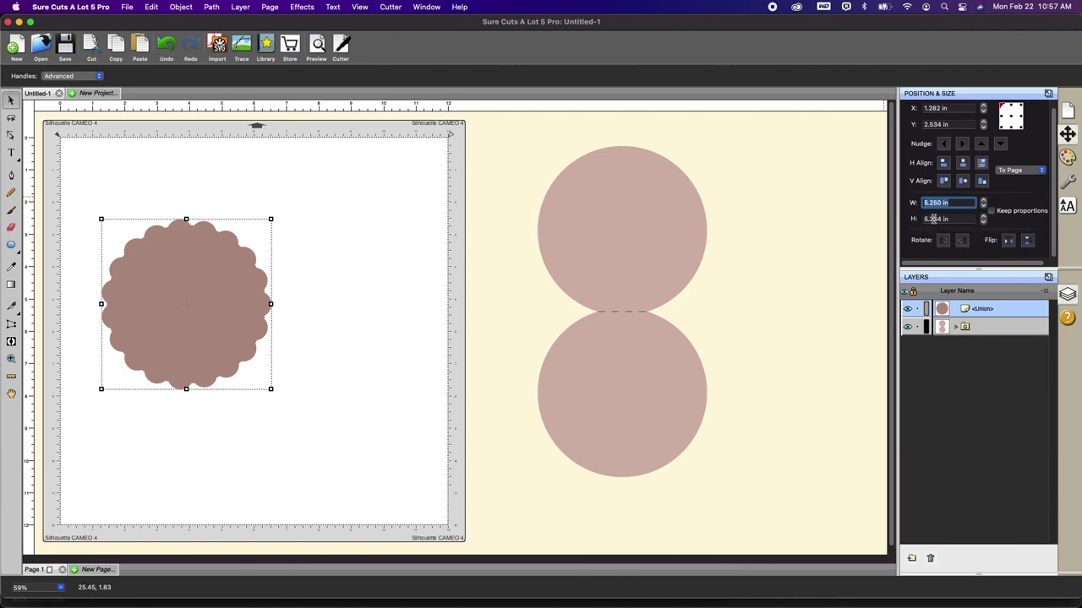
click(953, 218)
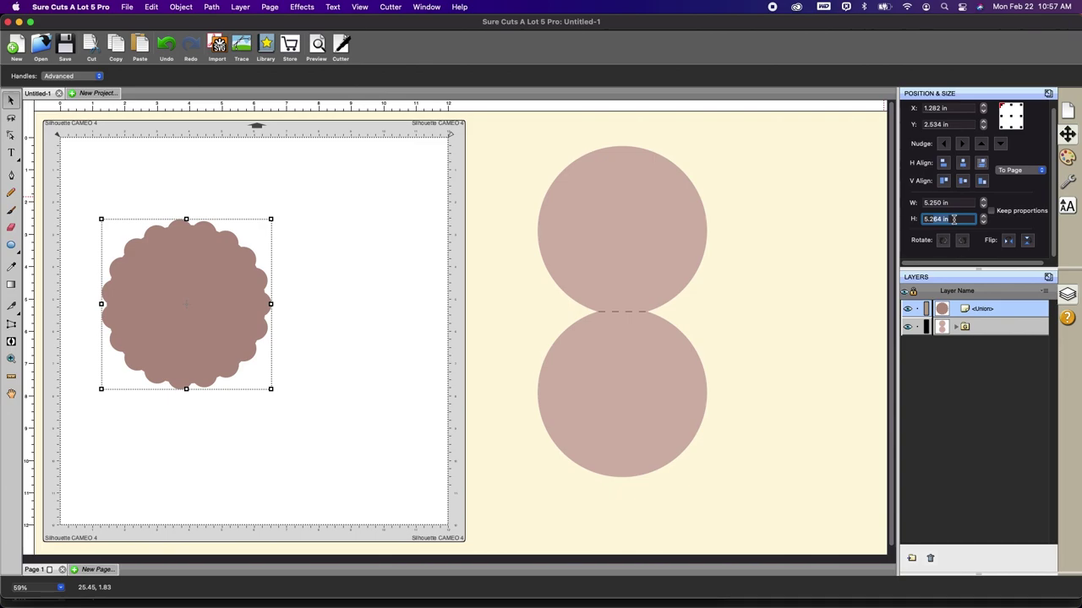
text(5.25)
key(Return)
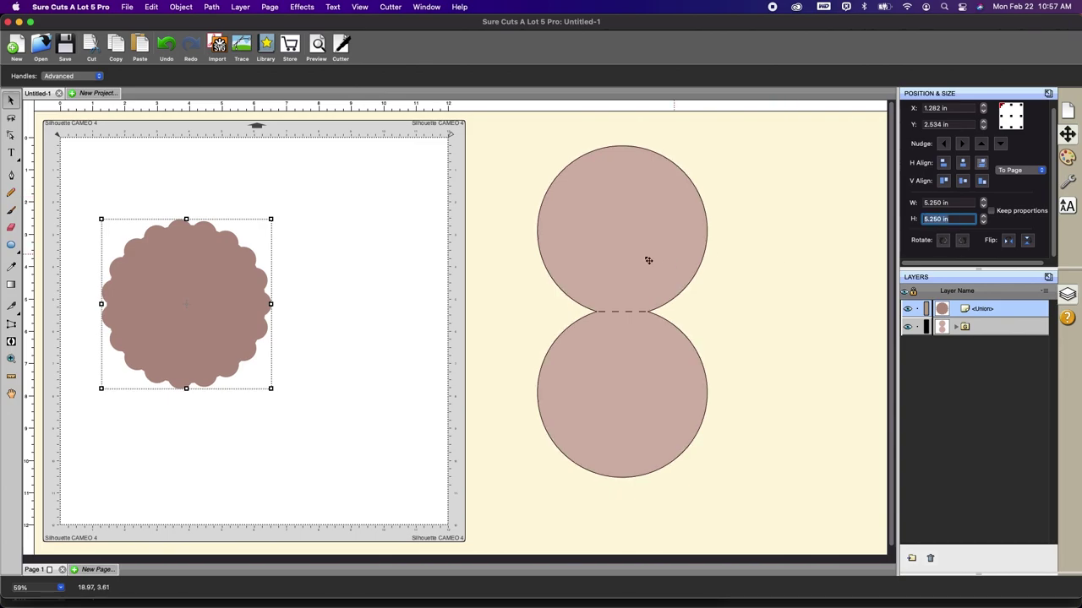
Move the scalloped circle to the upper middle of the mat.
click(535, 262)
drag(265, 318, 278, 293)
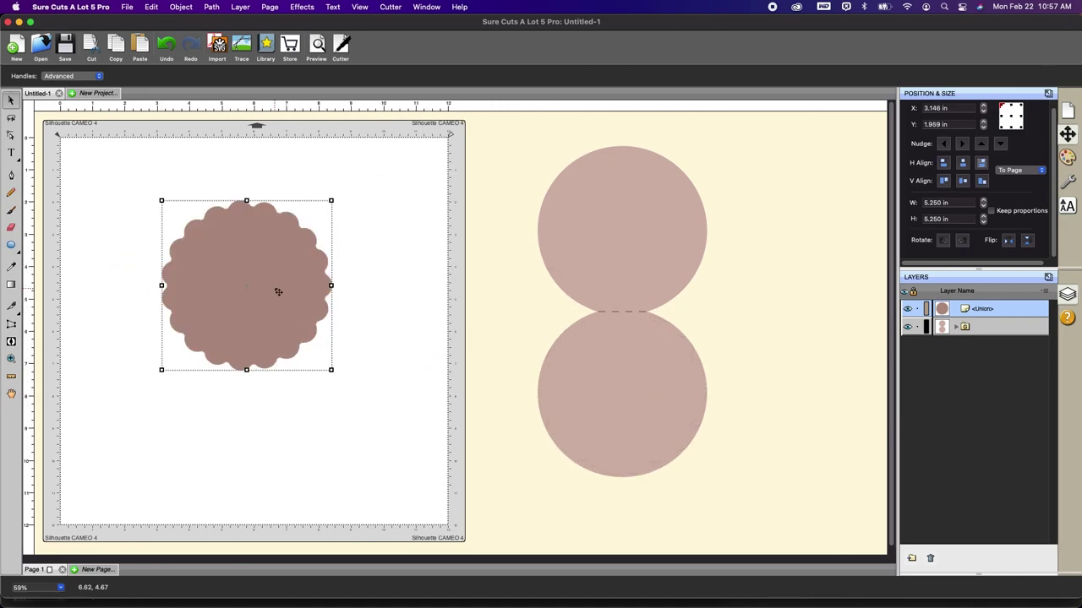
click(392, 289)
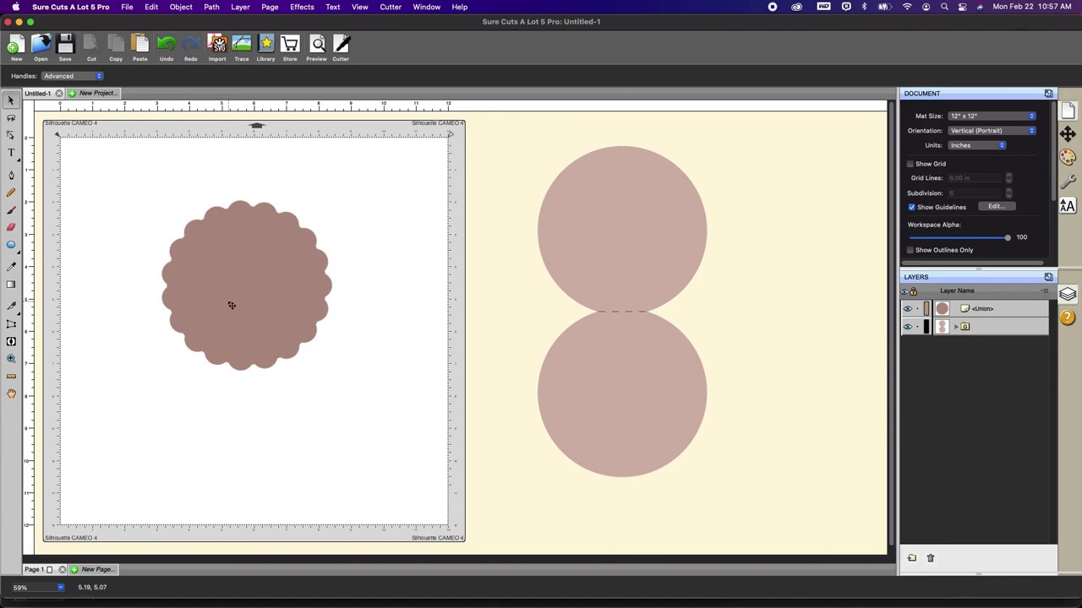
Draw a circle about 3 in wide below the scalloped circle and fill it with the darker brown 91766B.
click(11, 244)
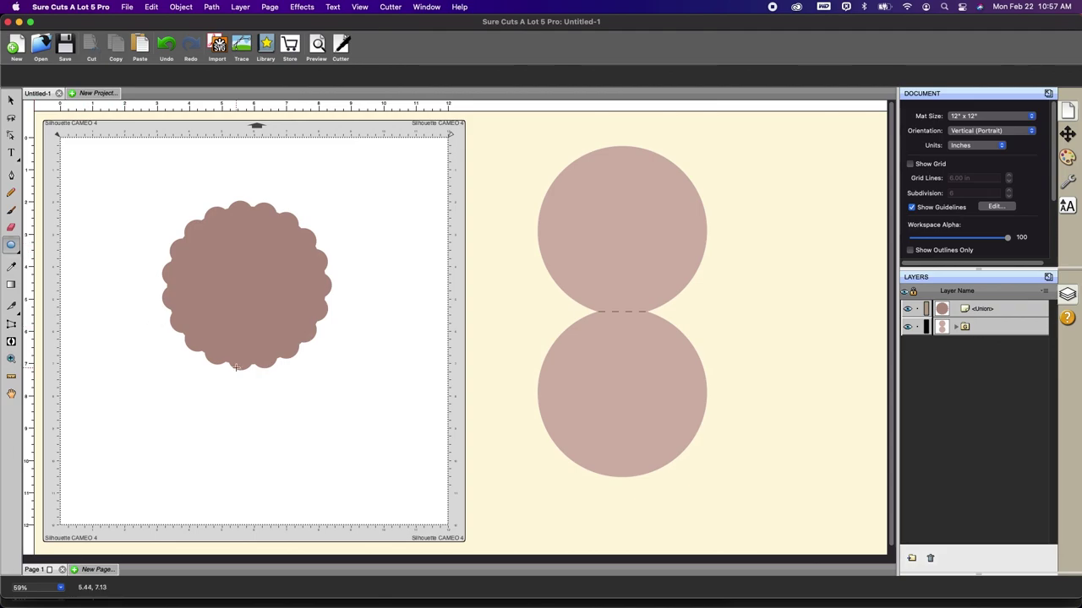
drag(260, 406, 356, 502)
click(1067, 157)
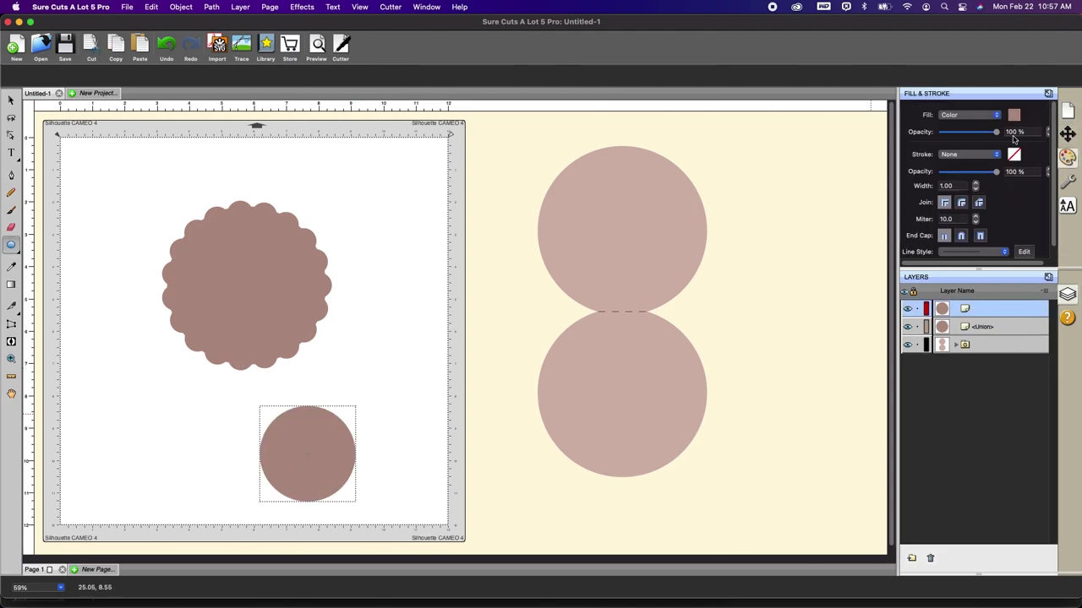
click(1013, 115)
click(441, 322)
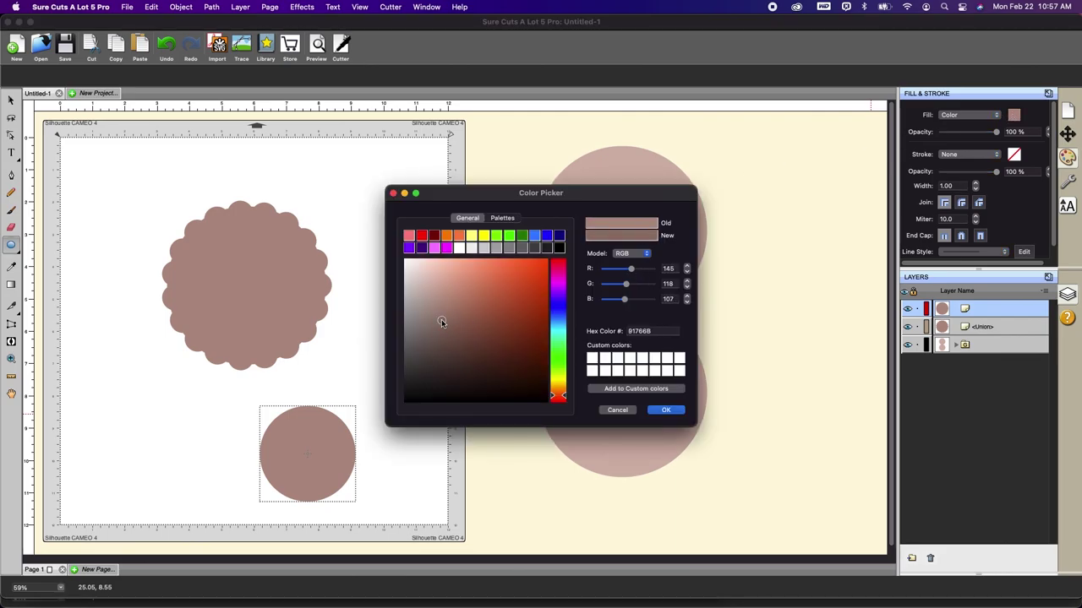
click(661, 410)
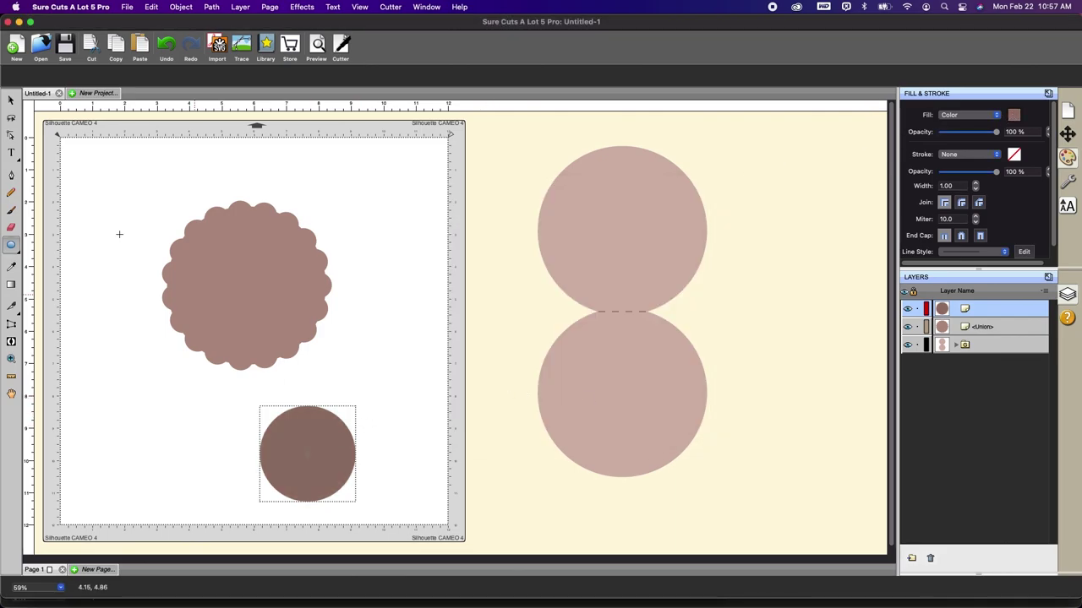
Place the dark brown circle just below the scalloped circle's center and shrink it to about 2.2 in wide.
click(10, 100)
drag(290, 442, 240, 305)
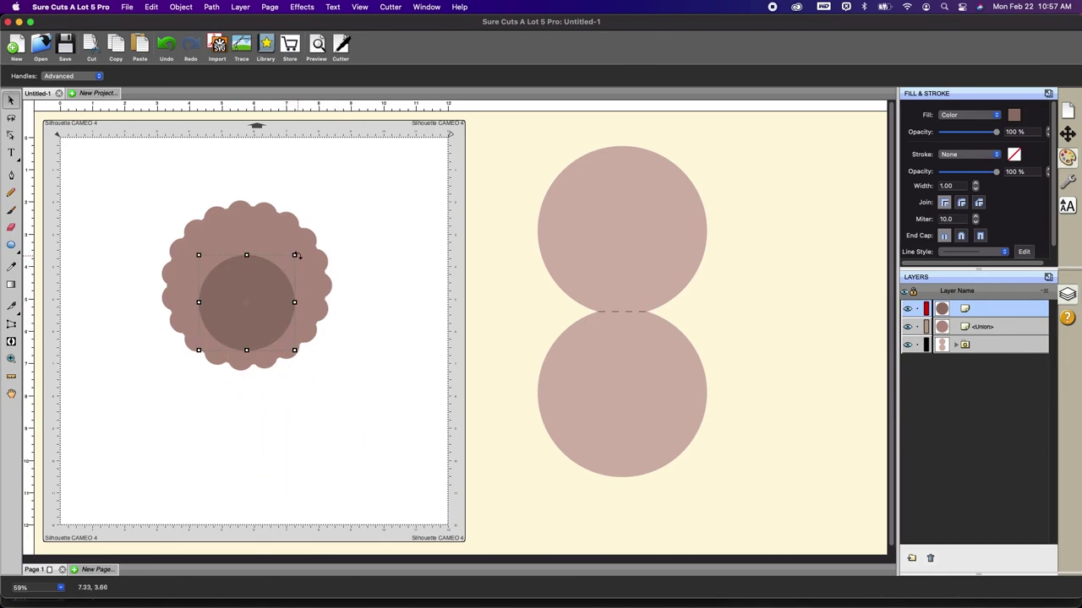
drag(294, 254, 274, 309)
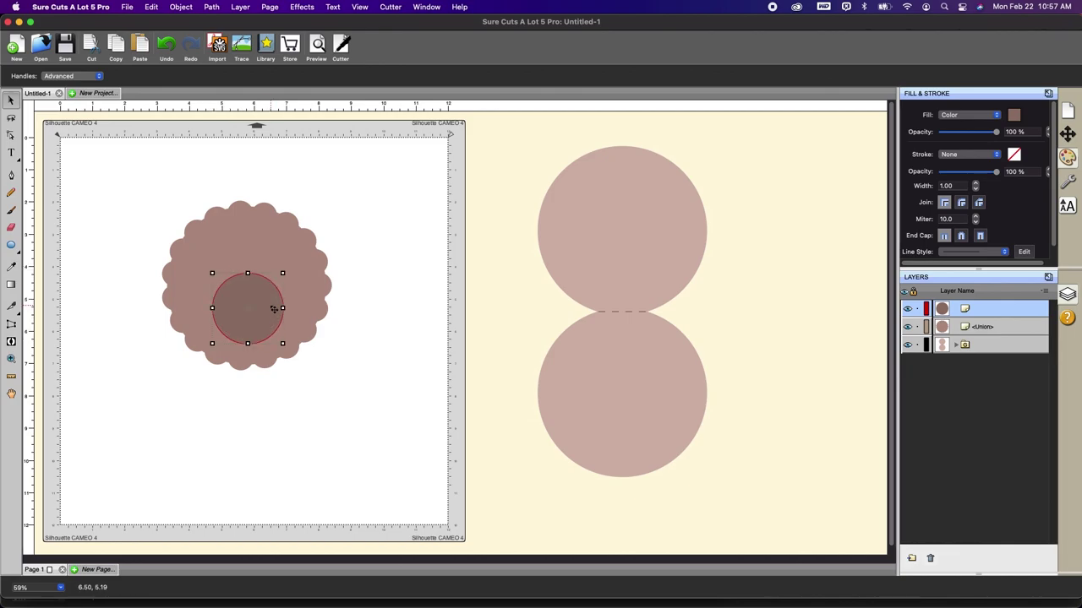
click(401, 332)
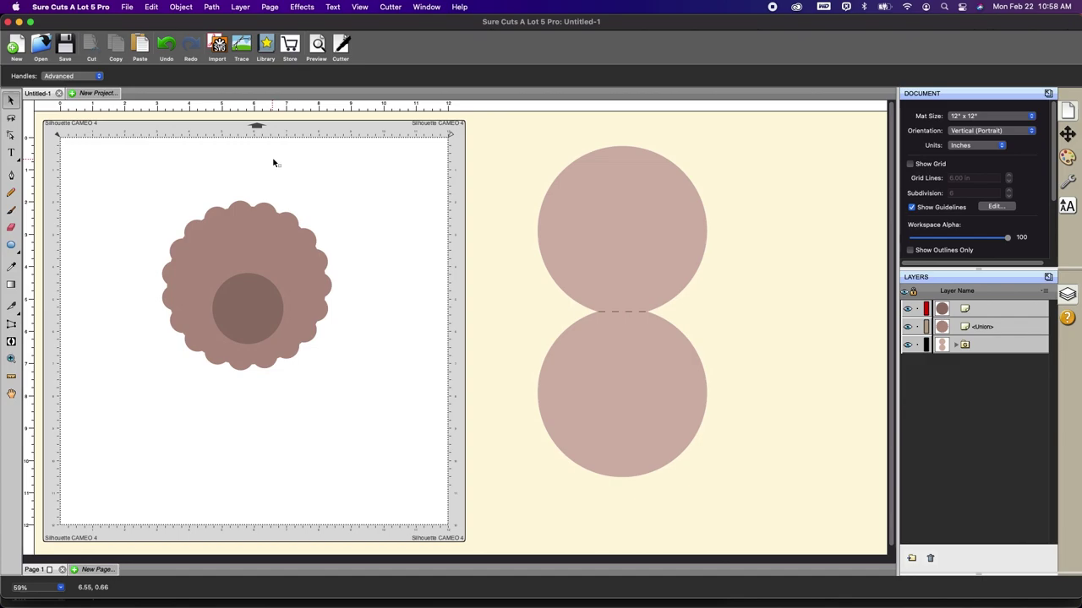
Insert the Heart from the library's Basic Shapes and place it slightly above the dark brown circle's center.
click(266, 47)
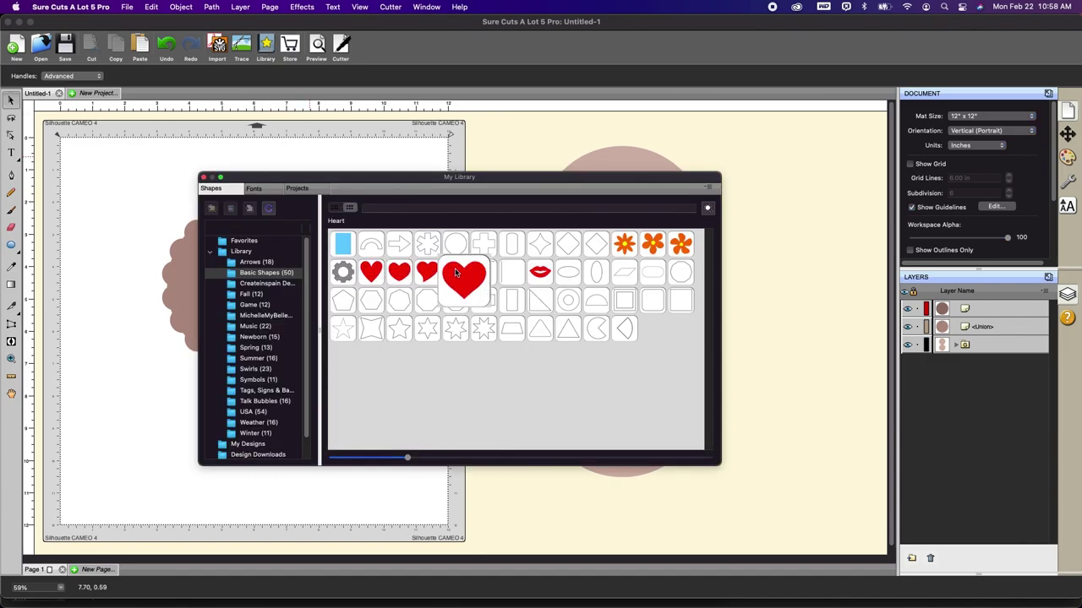
double_click(456, 272)
click(203, 177)
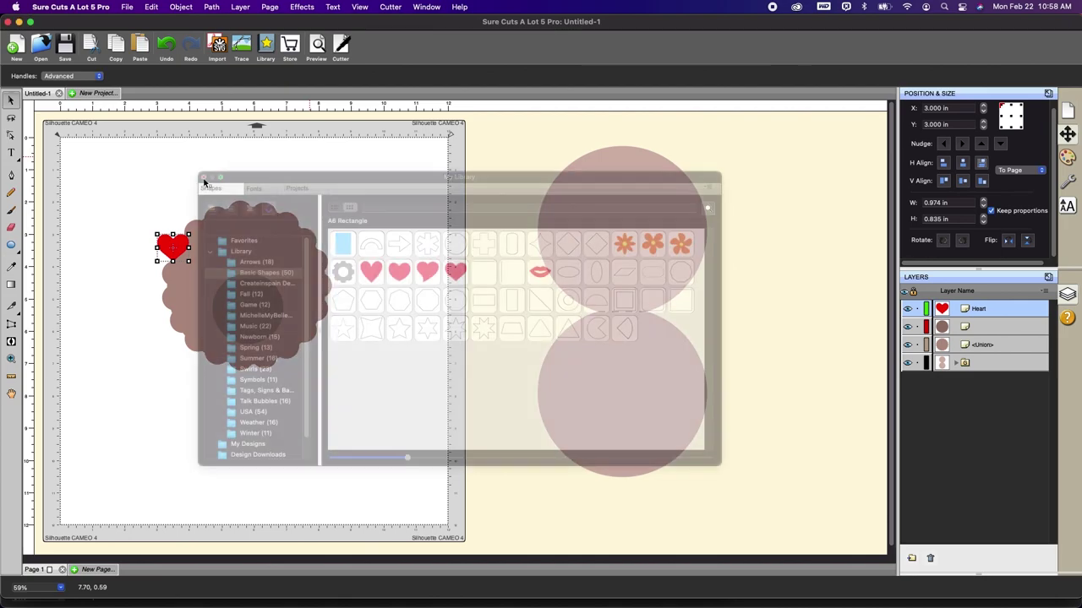
drag(179, 246, 253, 294)
click(421, 346)
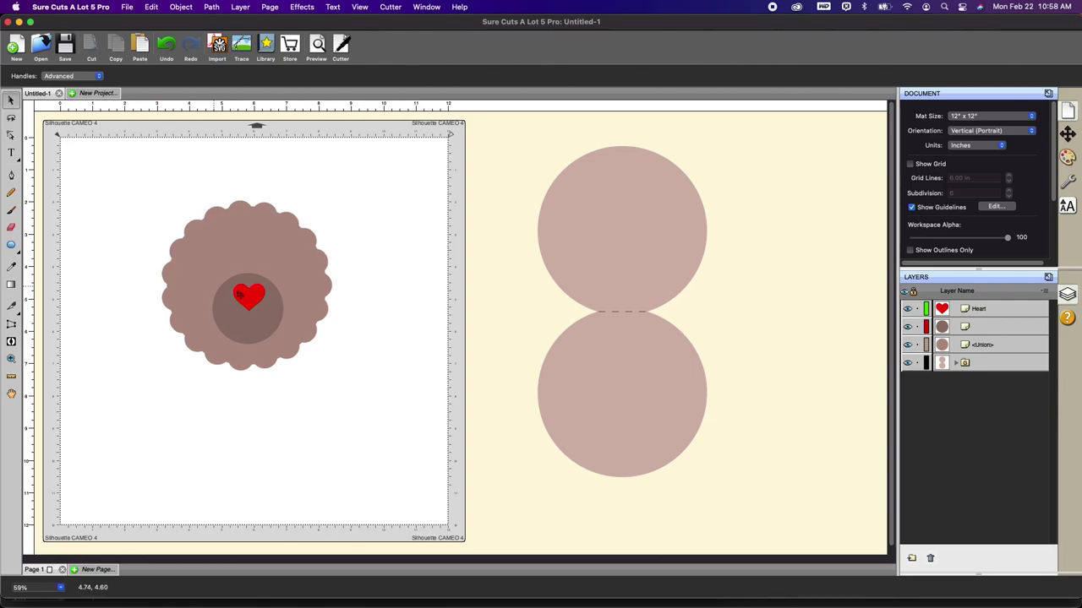
click(248, 296)
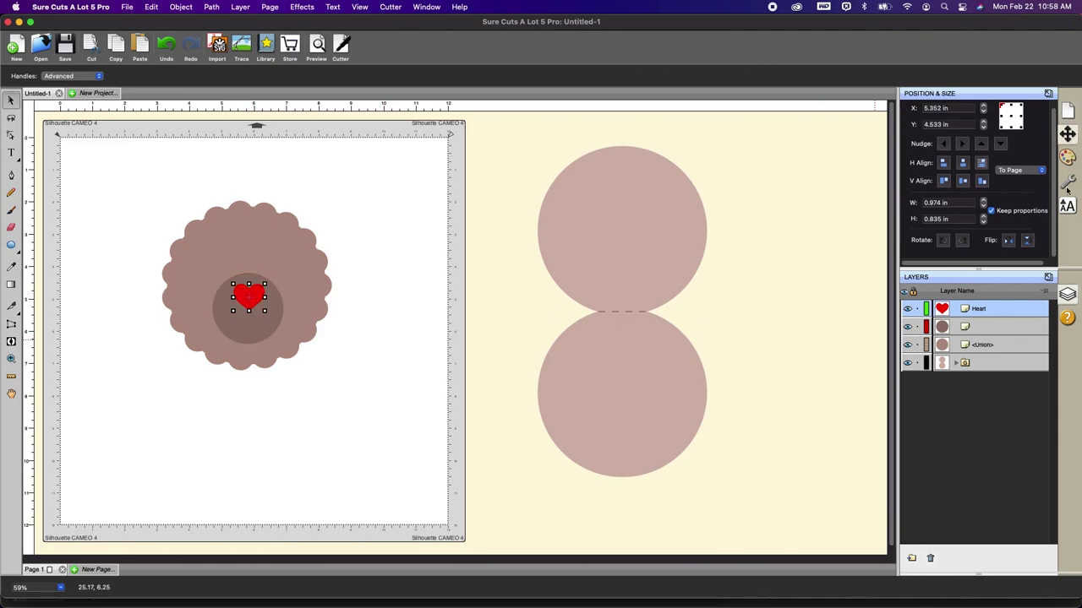
Fill the heart with black 000000 and set its stroke to None.
click(1068, 158)
click(1014, 115)
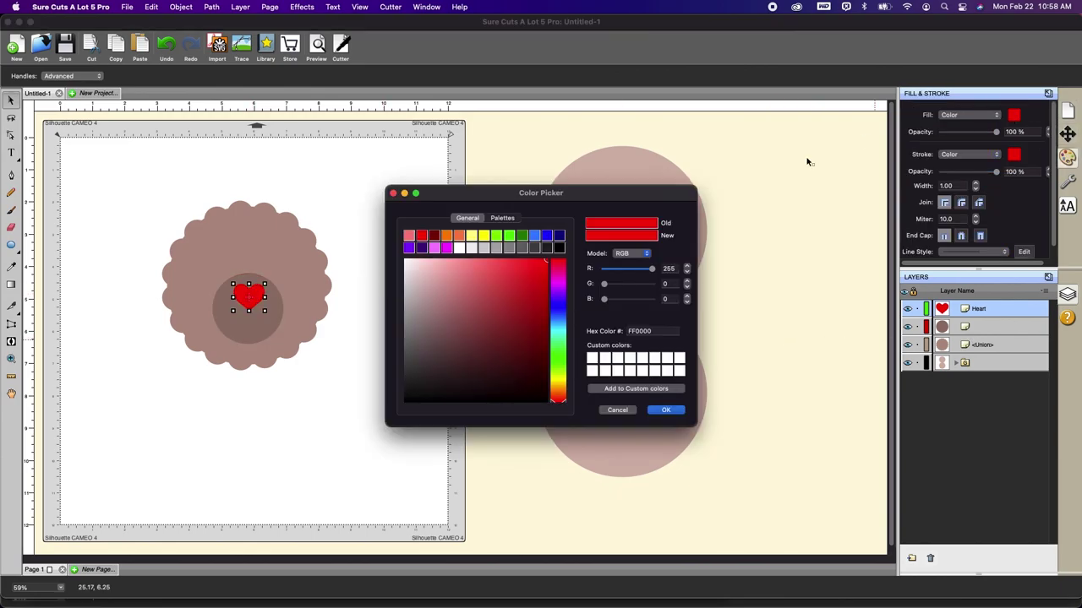
click(558, 247)
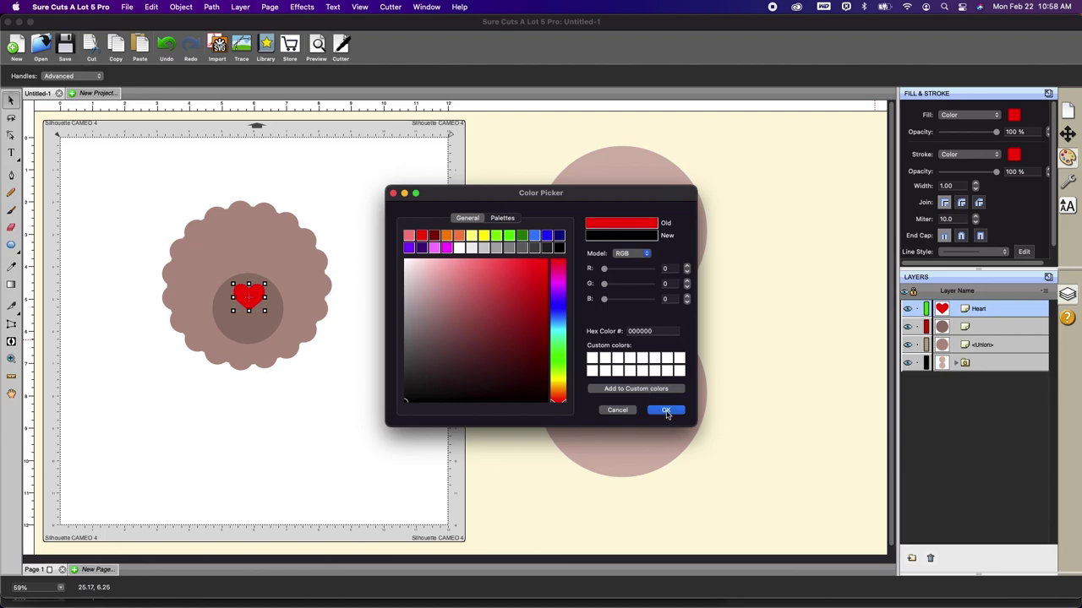
click(666, 410)
click(1014, 156)
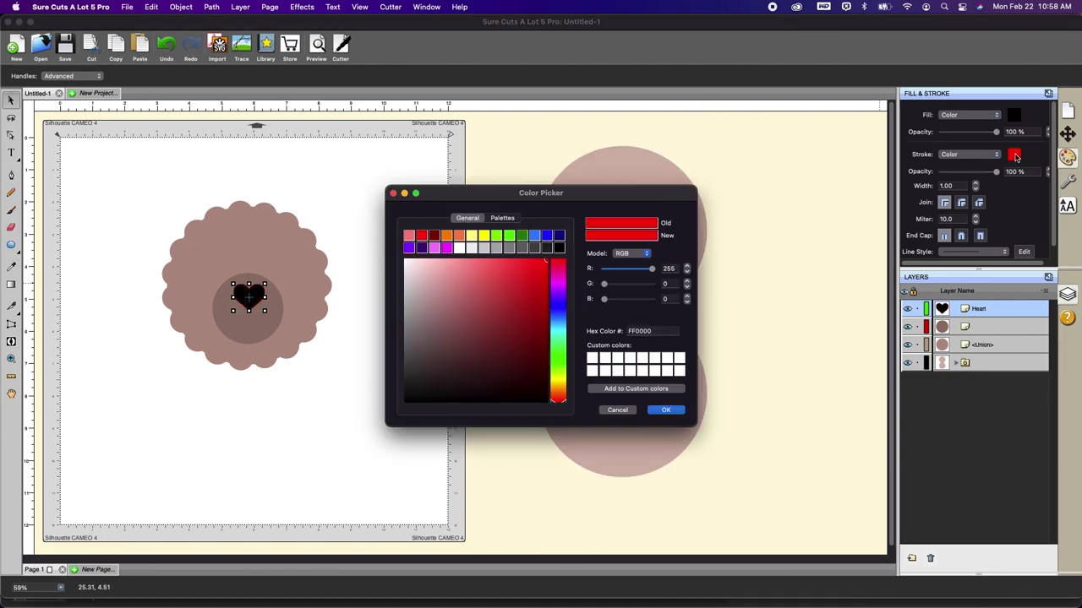
click(617, 410)
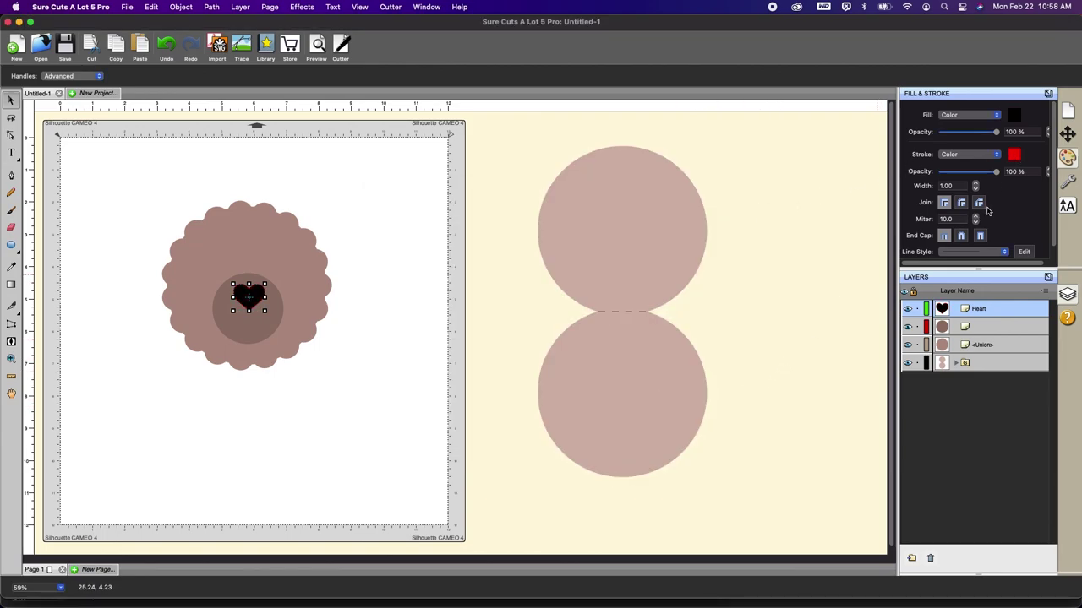
click(969, 155)
click(969, 149)
click(823, 218)
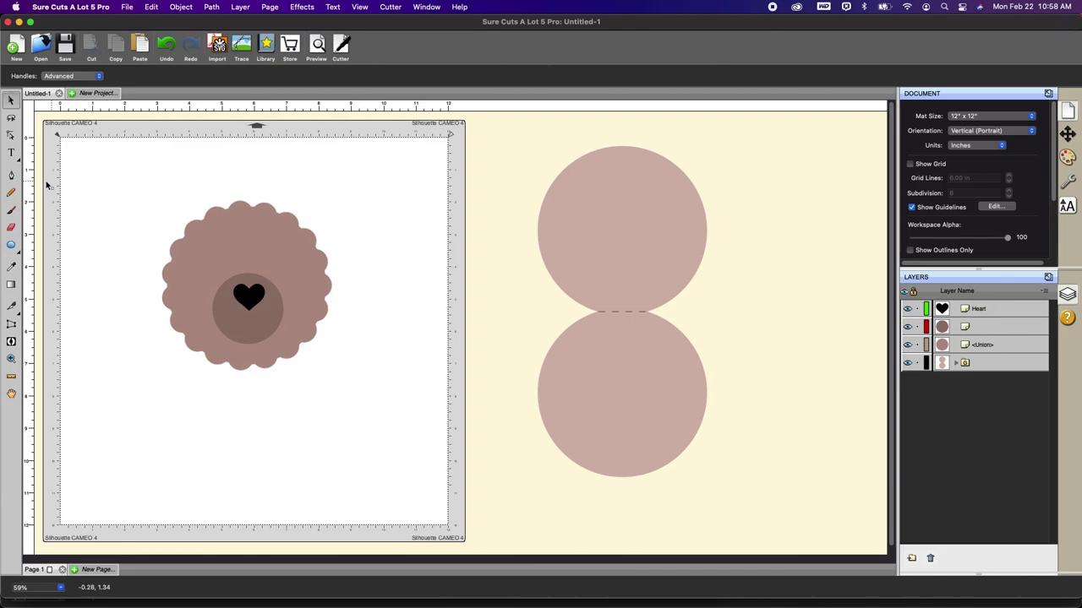
Draw a circle about 3.83 in wide over the scalloped circle and fill it with the rose color BA6C6C.
click(11, 245)
drag(12, 245, 45, 275)
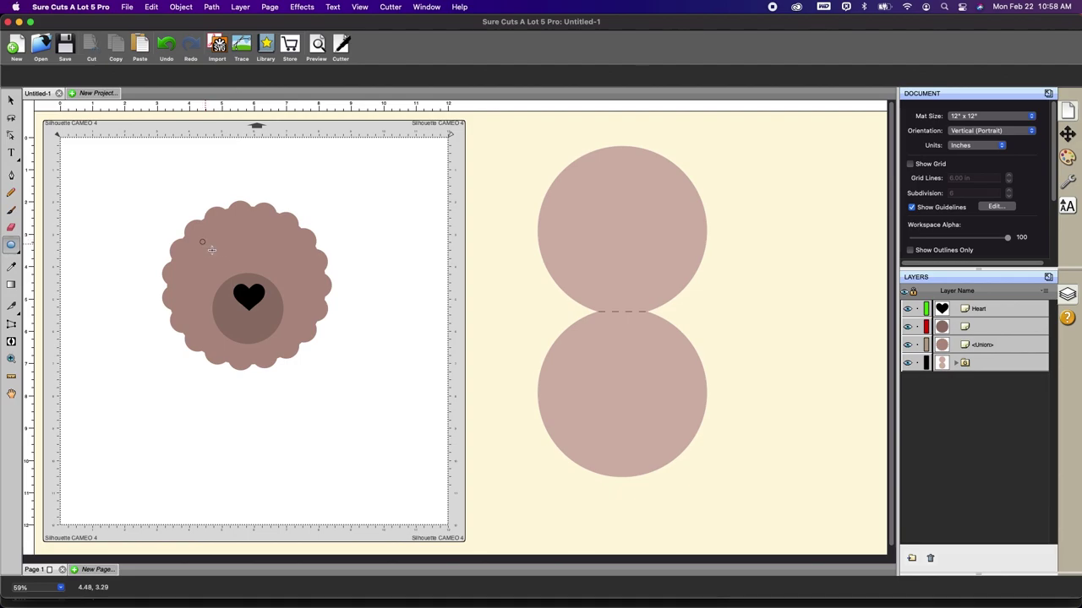
drag(201, 238, 309, 364)
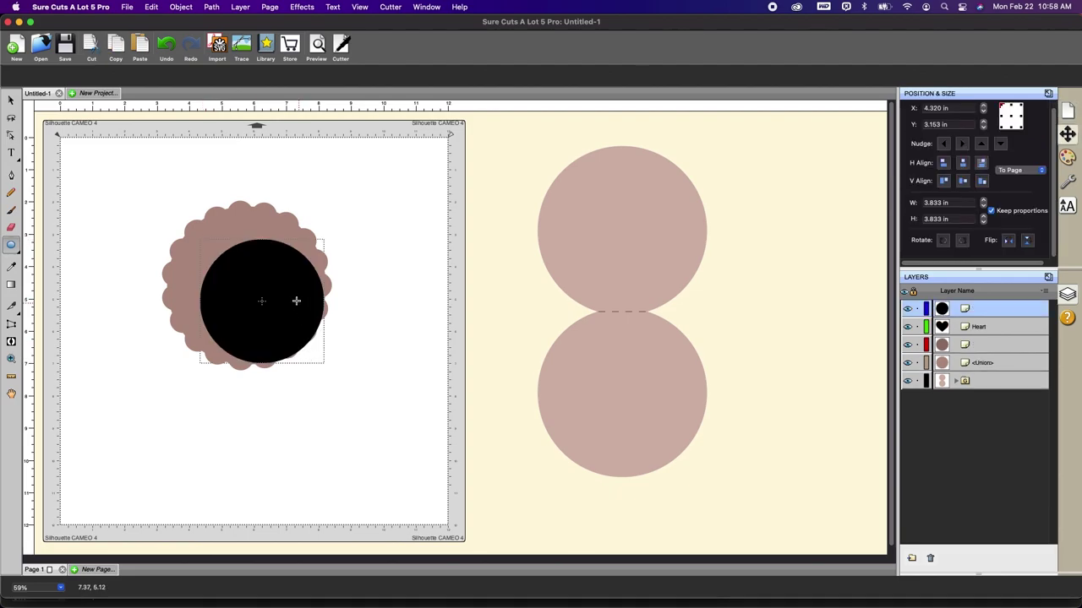
click(12, 102)
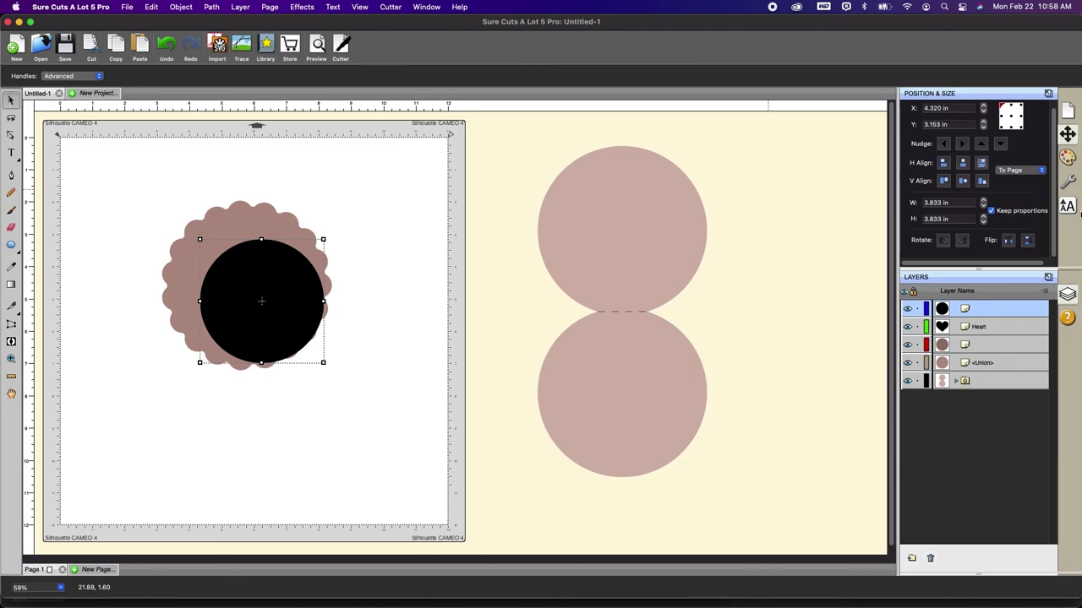
click(1067, 157)
click(1014, 119)
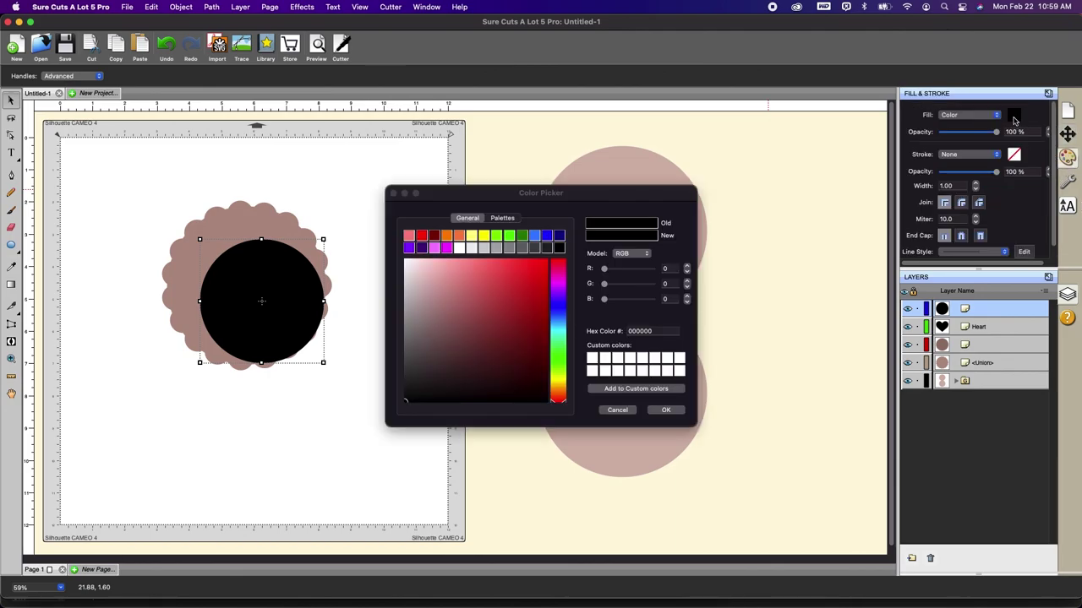
drag(439, 285, 465, 297)
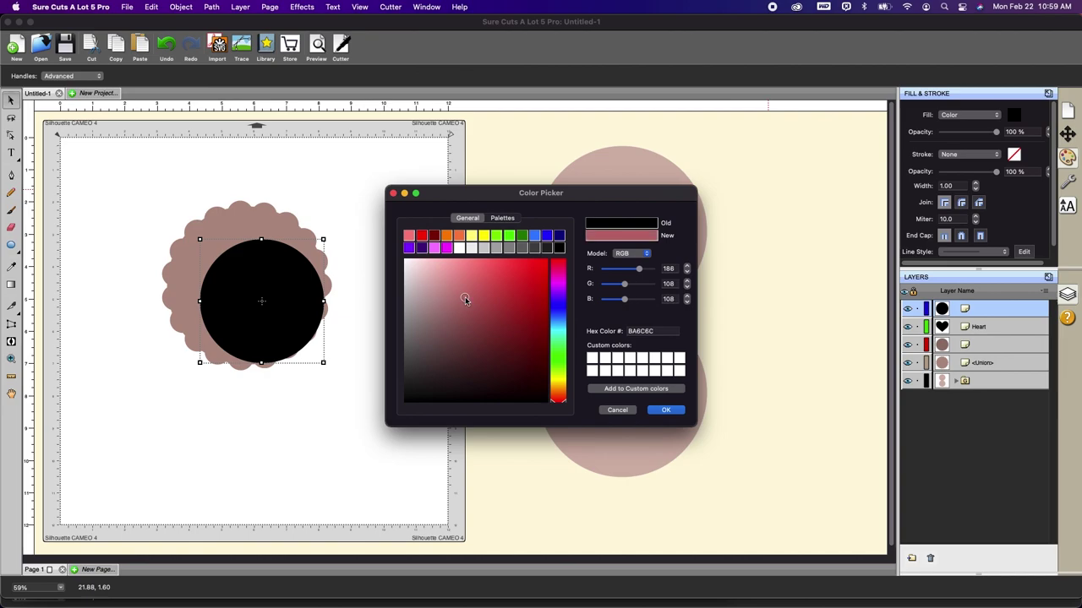
click(664, 411)
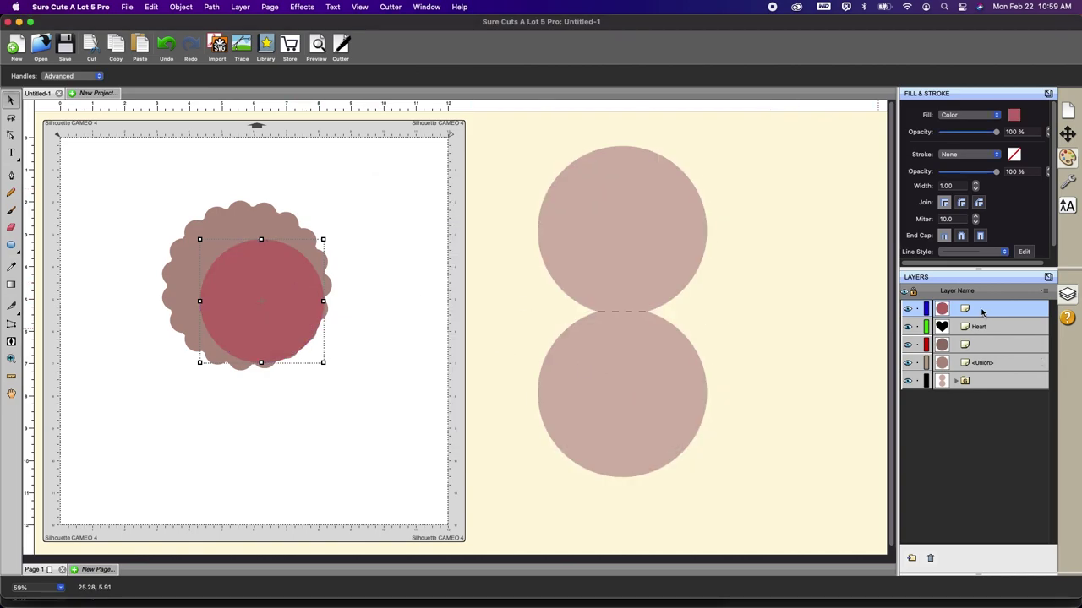
Layer the rose circle beneath the small brown circle and place it near the center of the scalloped circle.
drag(982, 313, 982, 352)
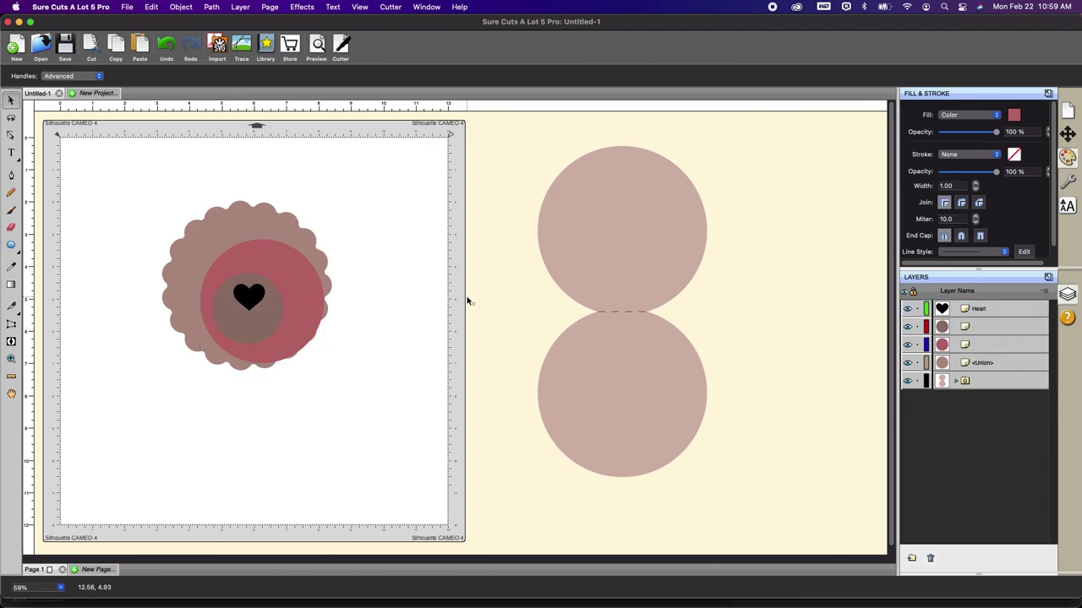
click(166, 182)
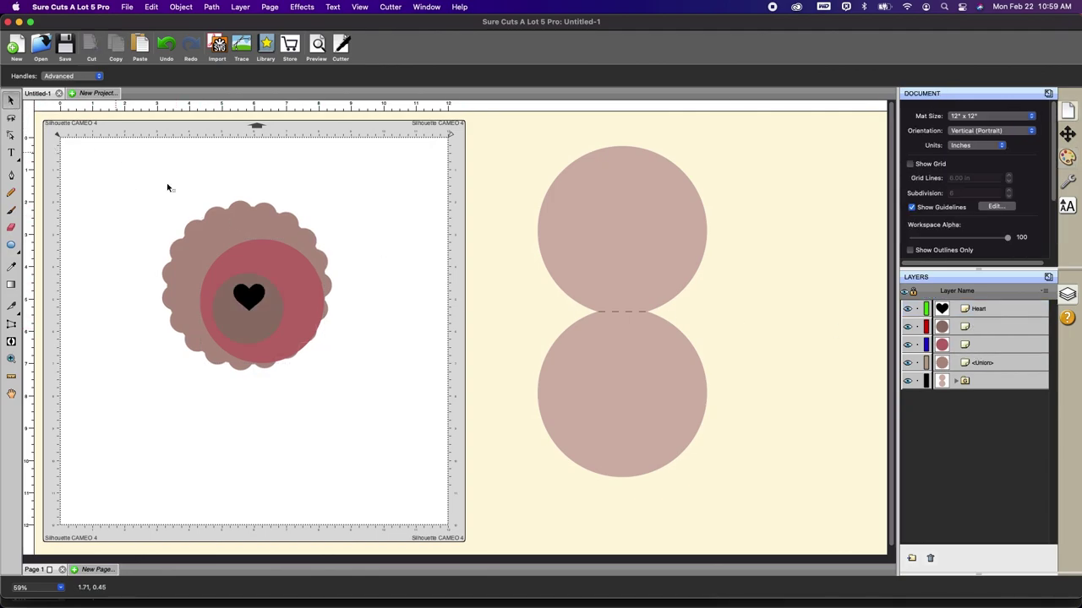
drag(259, 264, 241, 250)
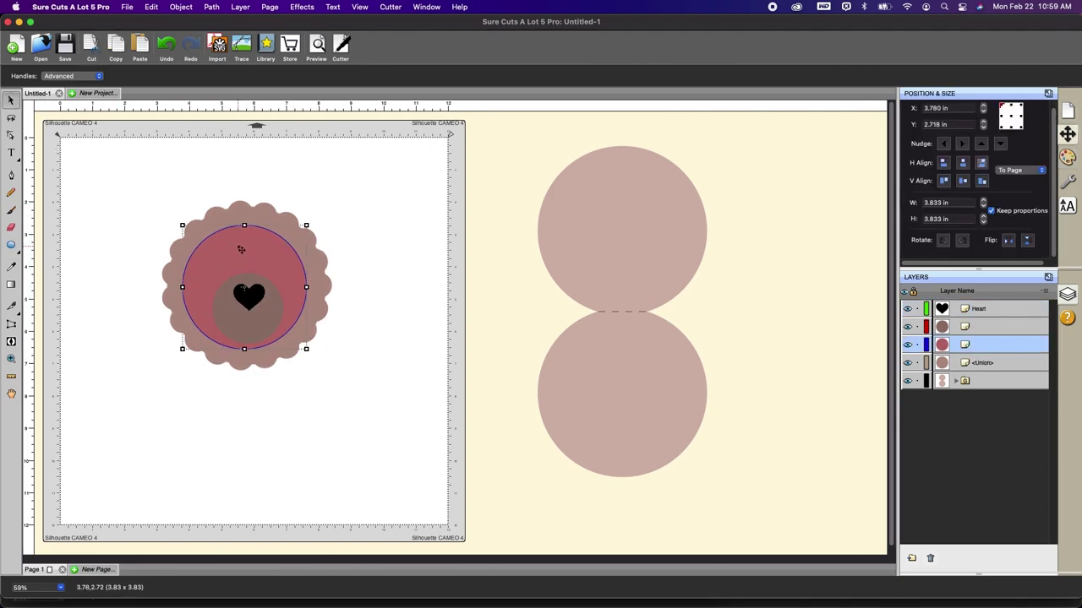
click(378, 277)
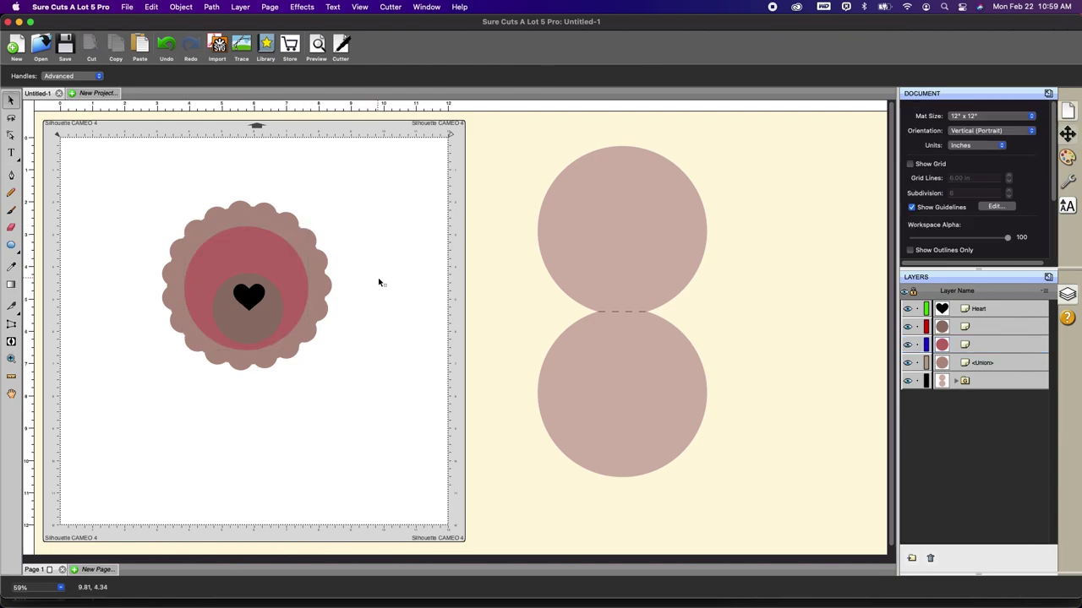
Center the heart, both inner circles and the scalloped circle horizontally, aligned to the selection.
drag(113, 160, 389, 395)
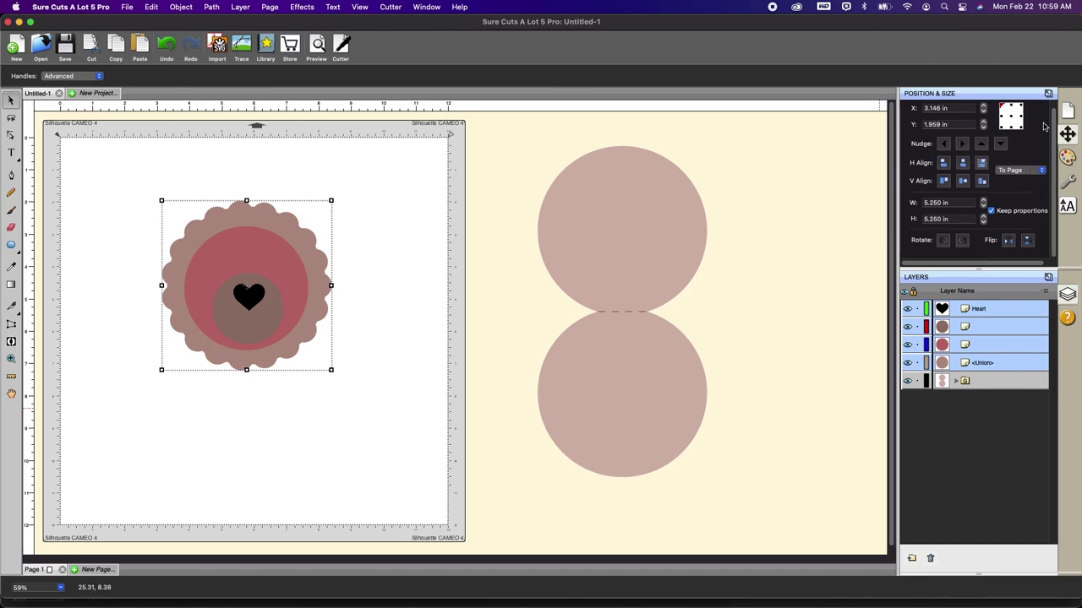
click(1018, 170)
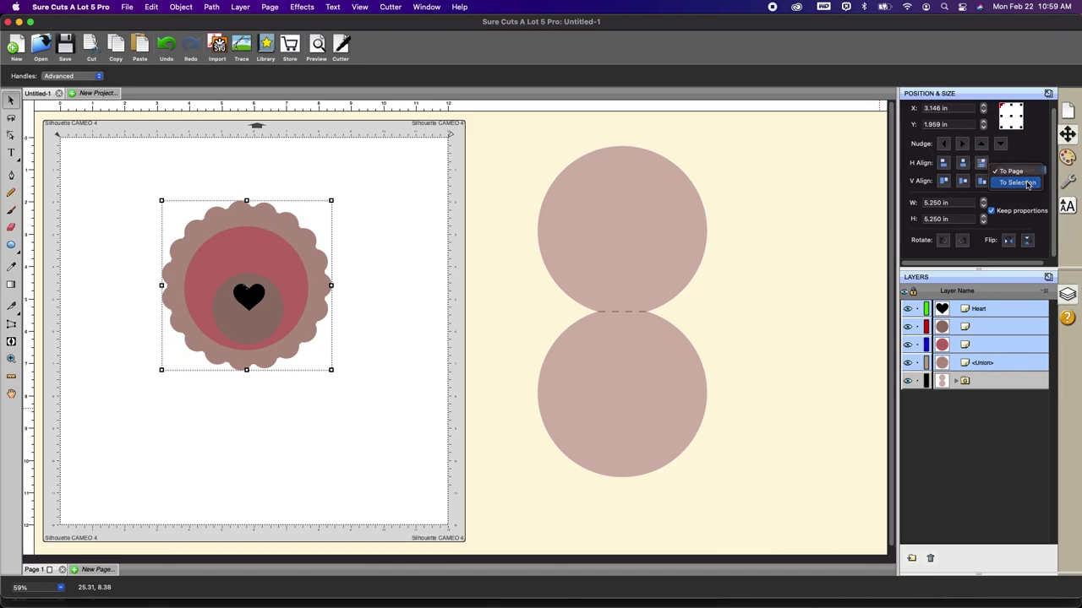
click(1027, 184)
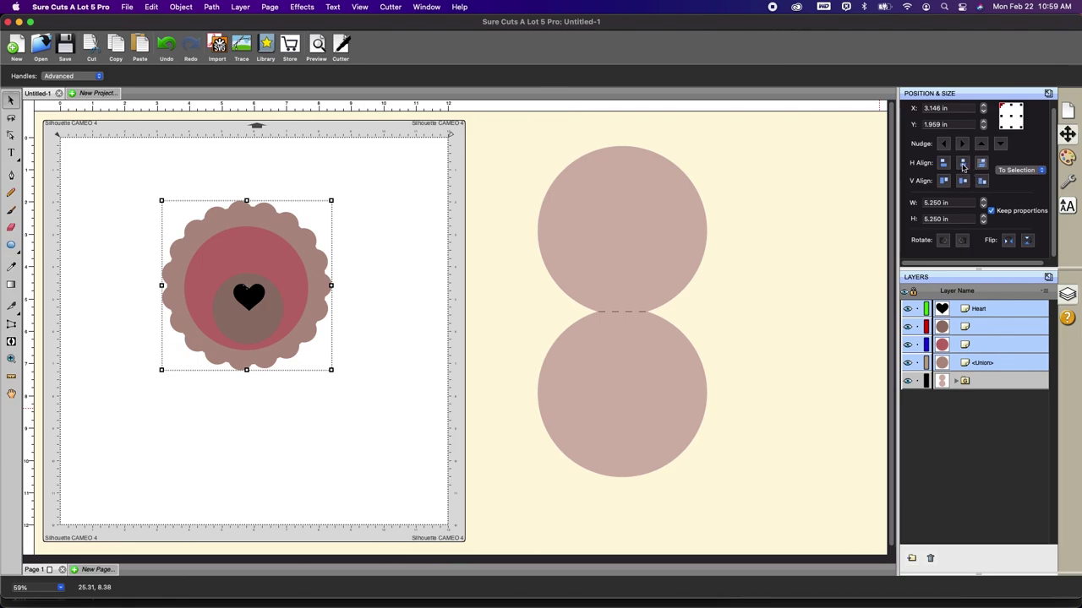
click(963, 167)
click(449, 226)
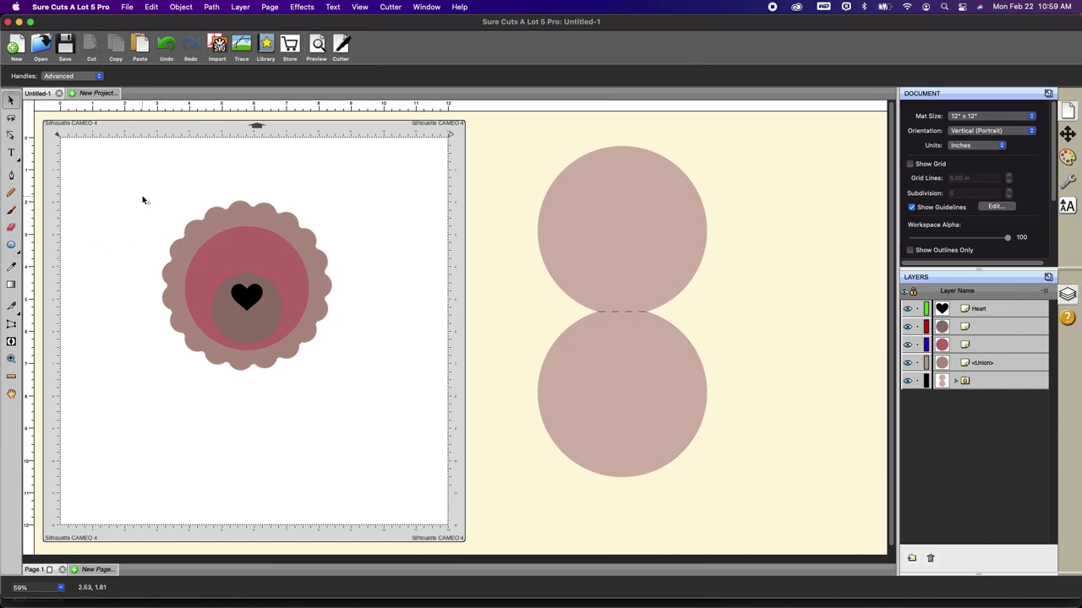
Draw a circle about 1.17 in wide above and left of the scalloped circle and fill it with dark reddish brown.
drag(142, 199, 175, 231)
click(10, 246)
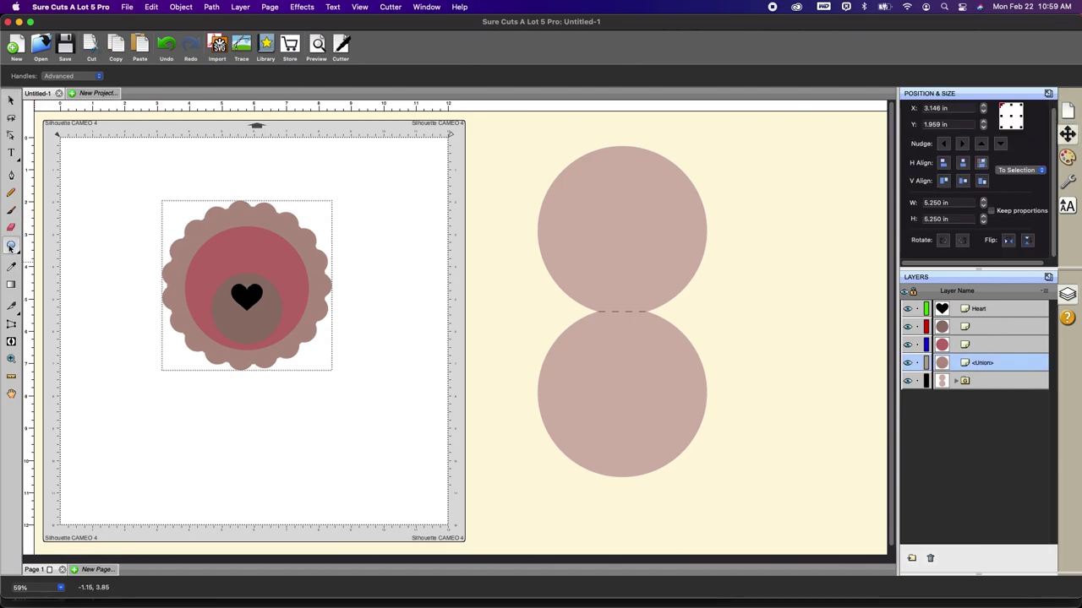
drag(121, 188, 159, 226)
click(12, 102)
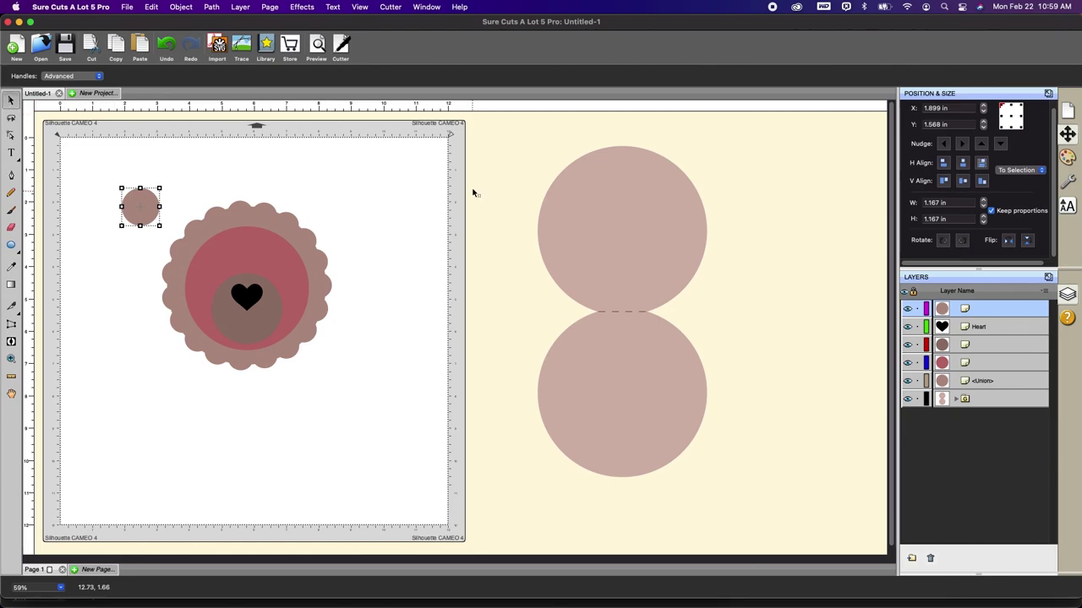
click(1067, 157)
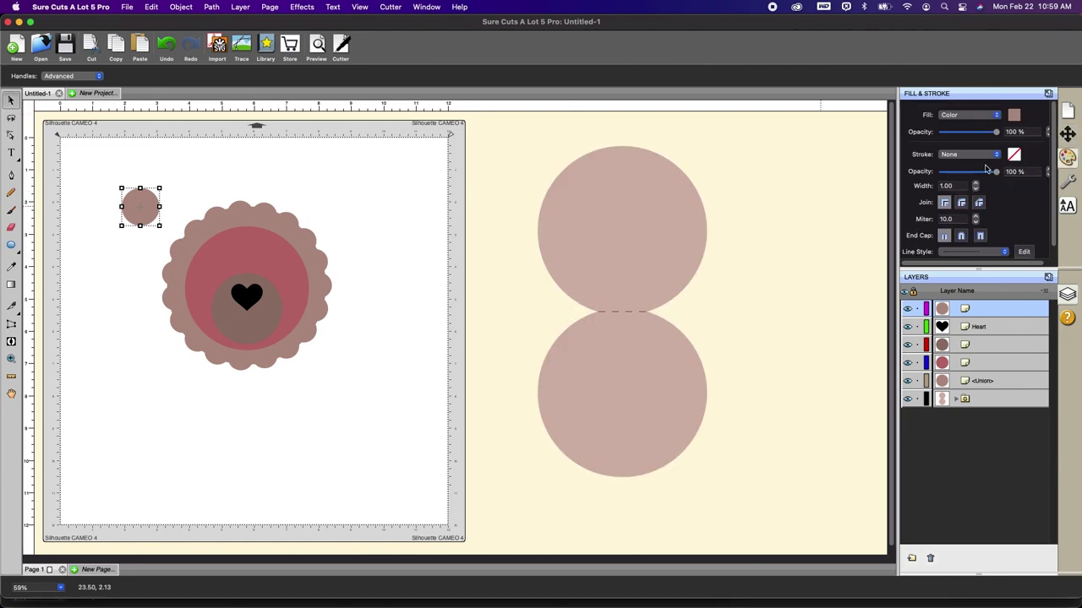
click(1013, 115)
click(475, 319)
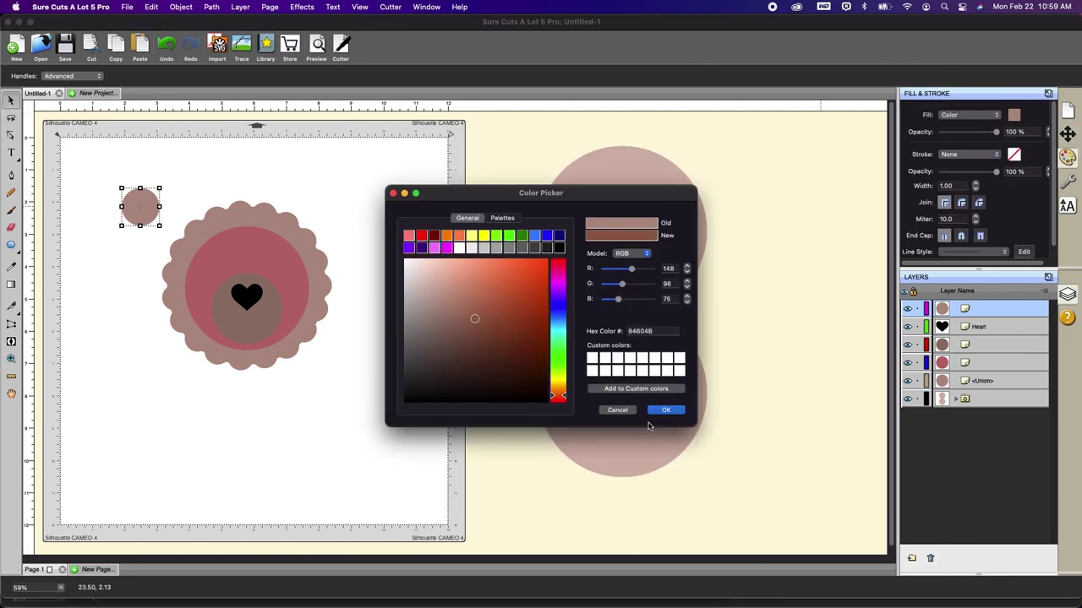
click(505, 345)
click(665, 409)
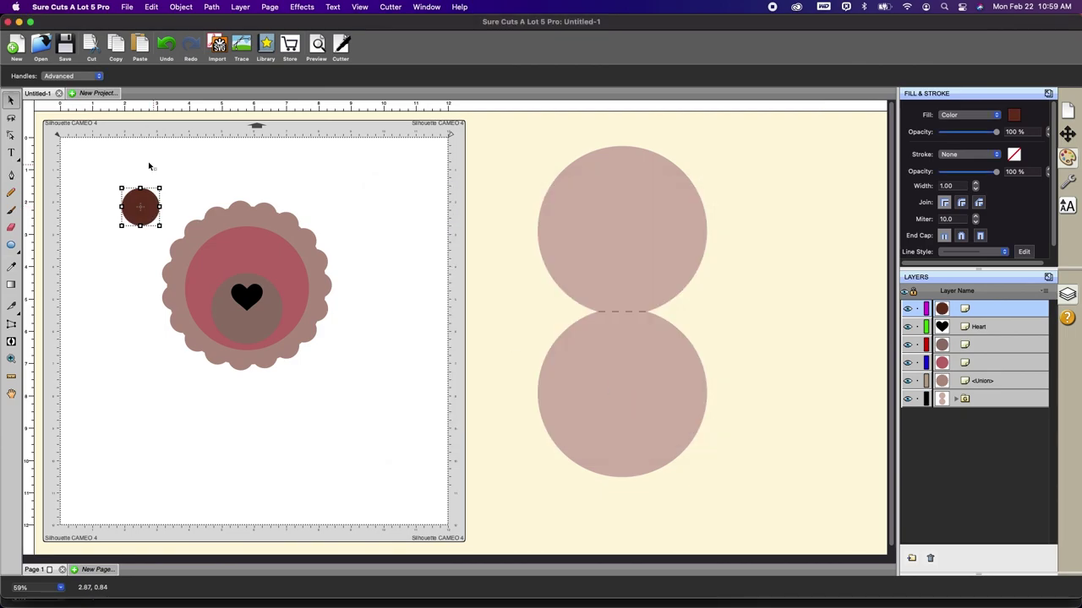
click(150, 164)
Place the small dark brown circle at the rose circle's upper-left edge as an ear and layer it beneath the rose circle.
drag(151, 200, 215, 236)
click(420, 227)
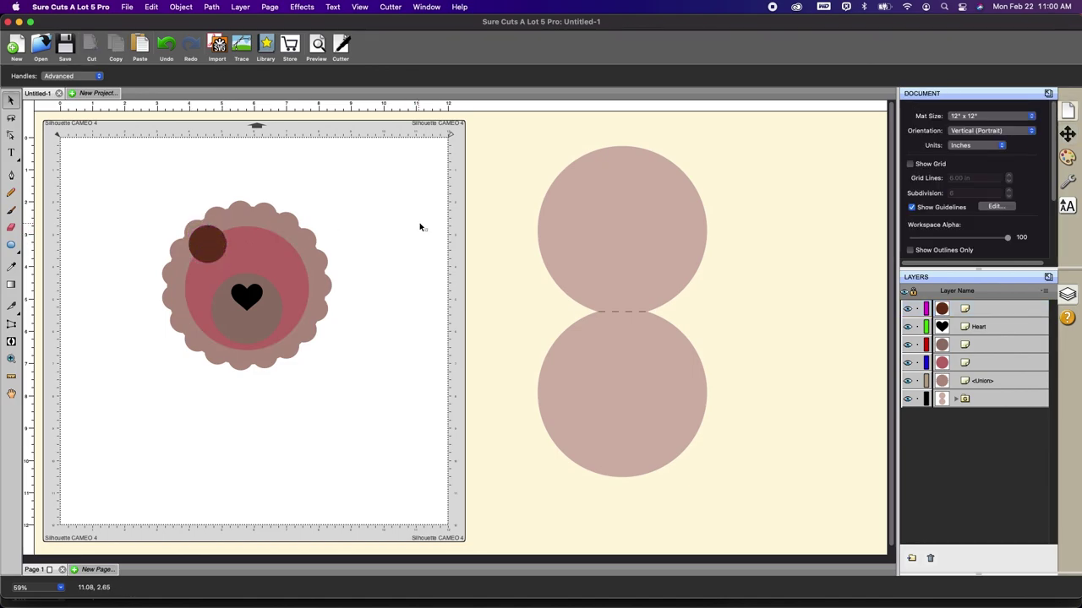
click(187, 245)
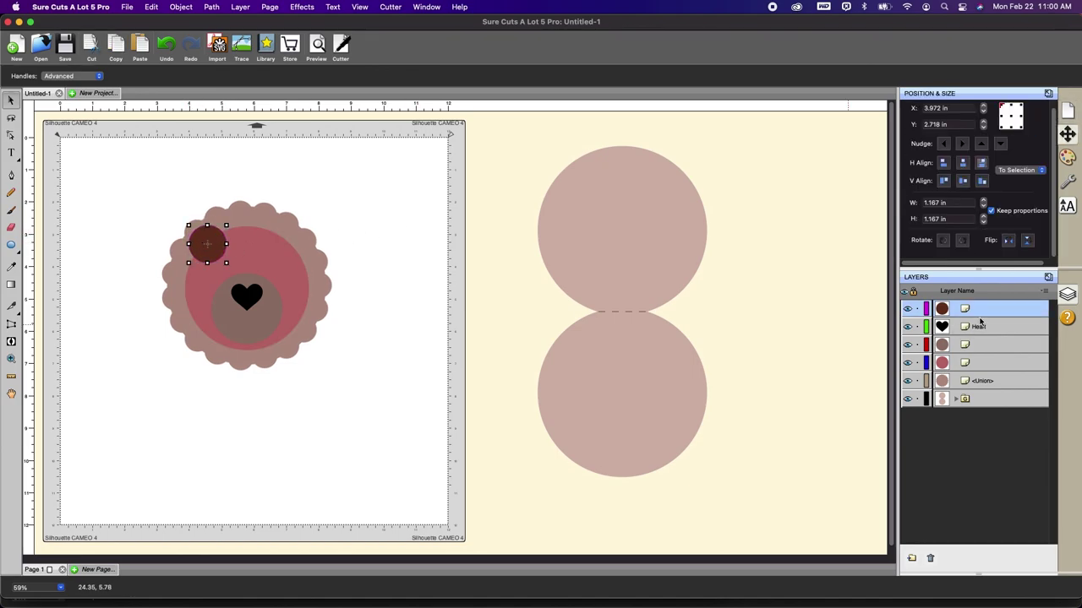
drag(981, 312, 978, 374)
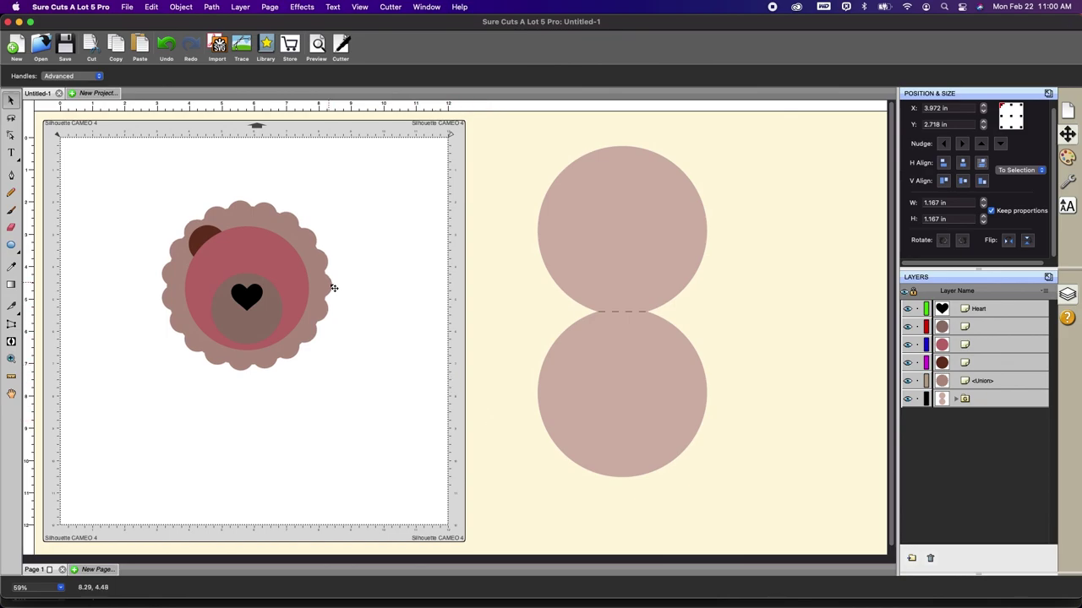
Add a copy of the ear circle at the rose circle's upper-right edge, layered beneath the rose circle.
click(207, 236)
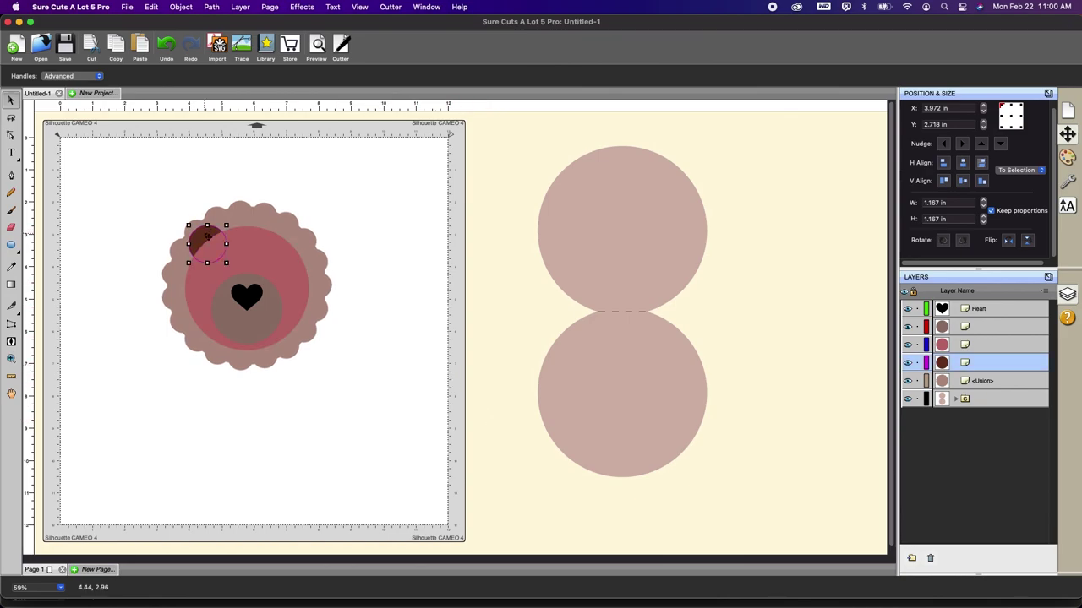
right_click(206, 234)
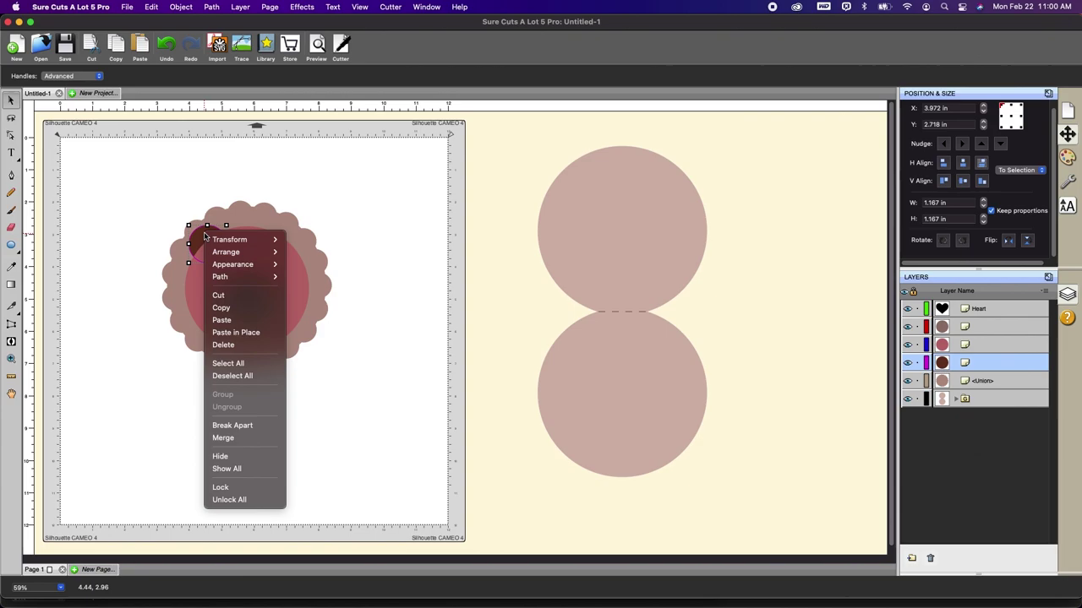
click(226, 309)
right_click(345, 217)
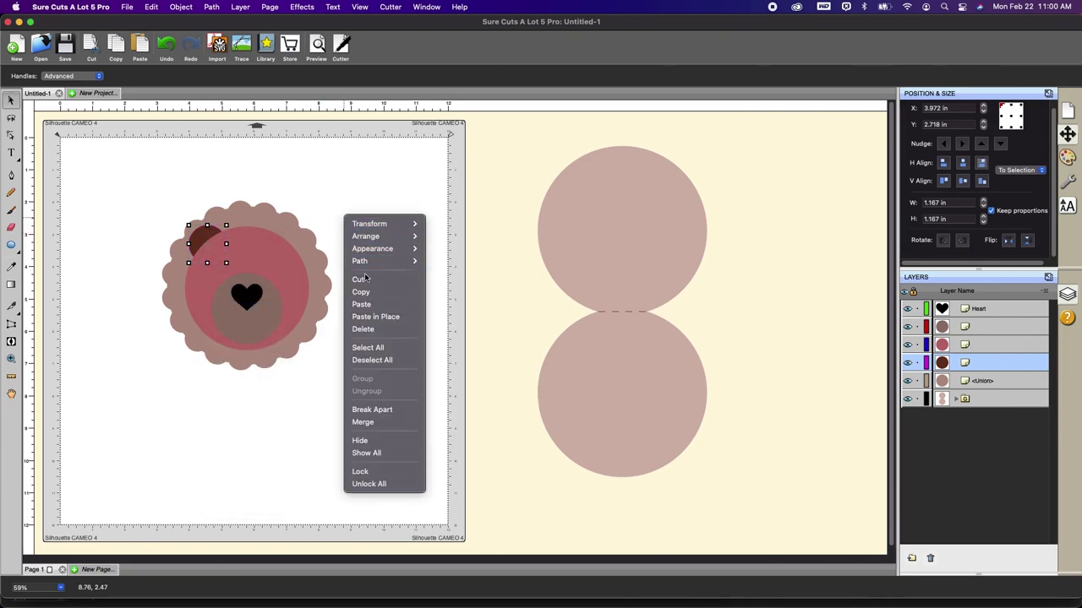
click(362, 303)
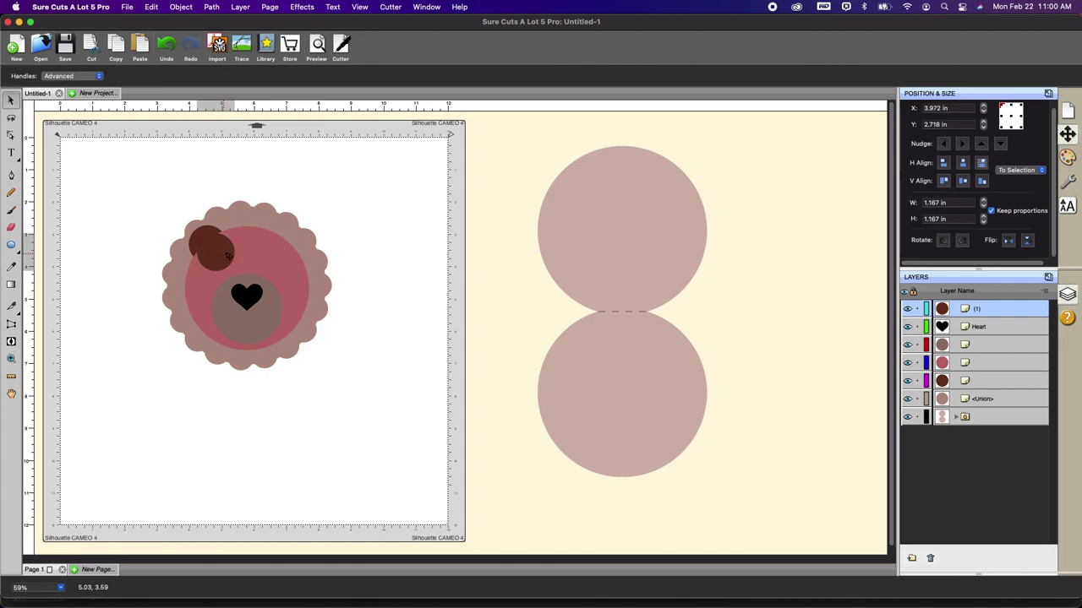
drag(228, 255, 296, 250)
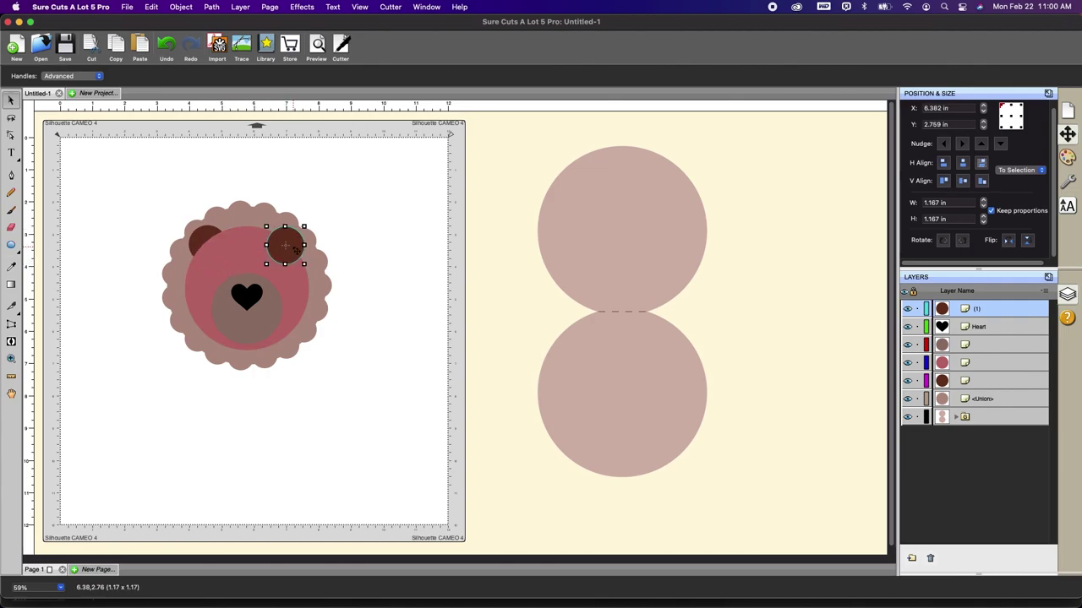
drag(989, 312, 990, 374)
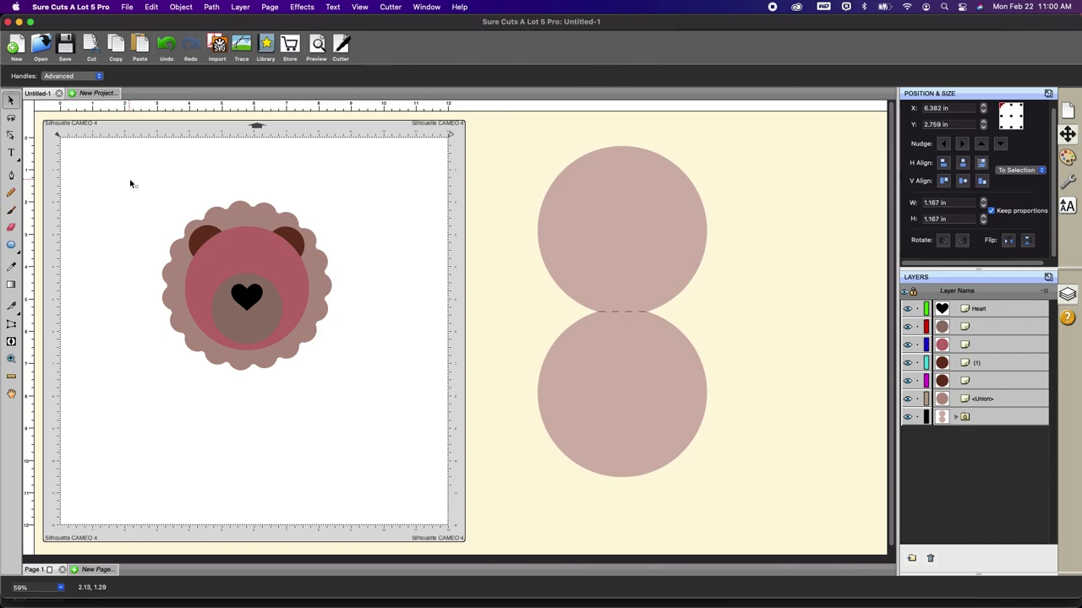
Move the complete bear face with its scalloped circle off the mat, to the right of the folded card base.
drag(130, 178, 377, 388)
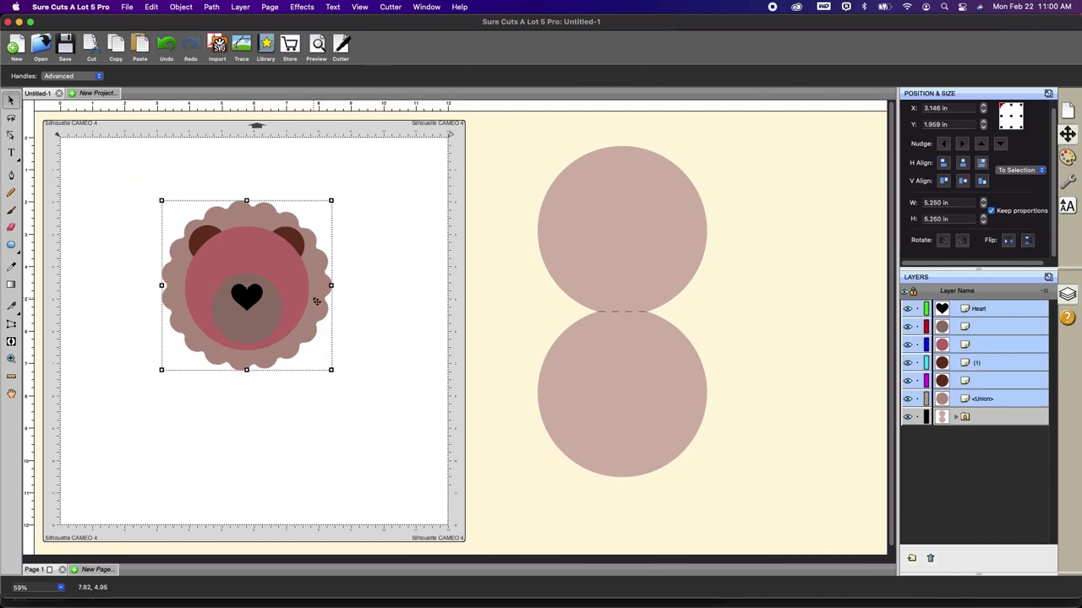
drag(316, 302, 860, 314)
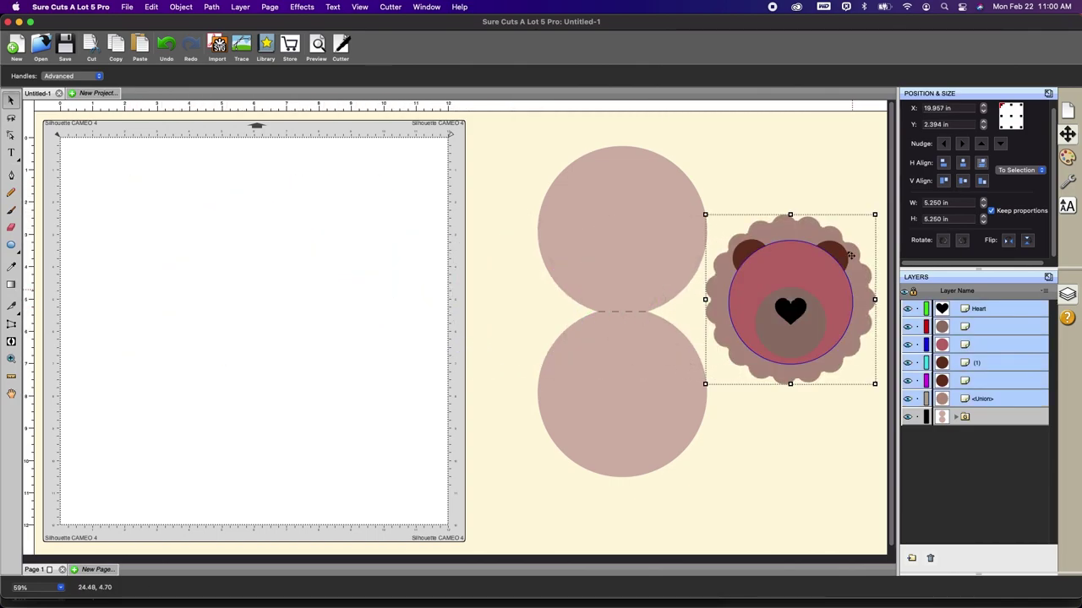
Move the folded card base back onto the mat, leaving the bear face beside the mat.
click(808, 162)
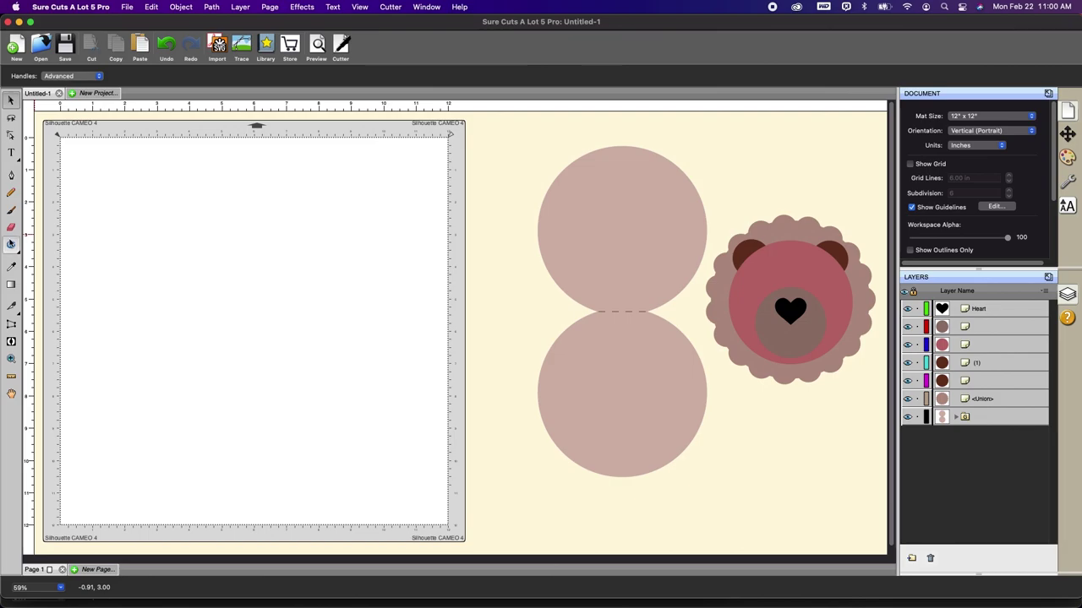
drag(602, 389, 231, 385)
click(512, 409)
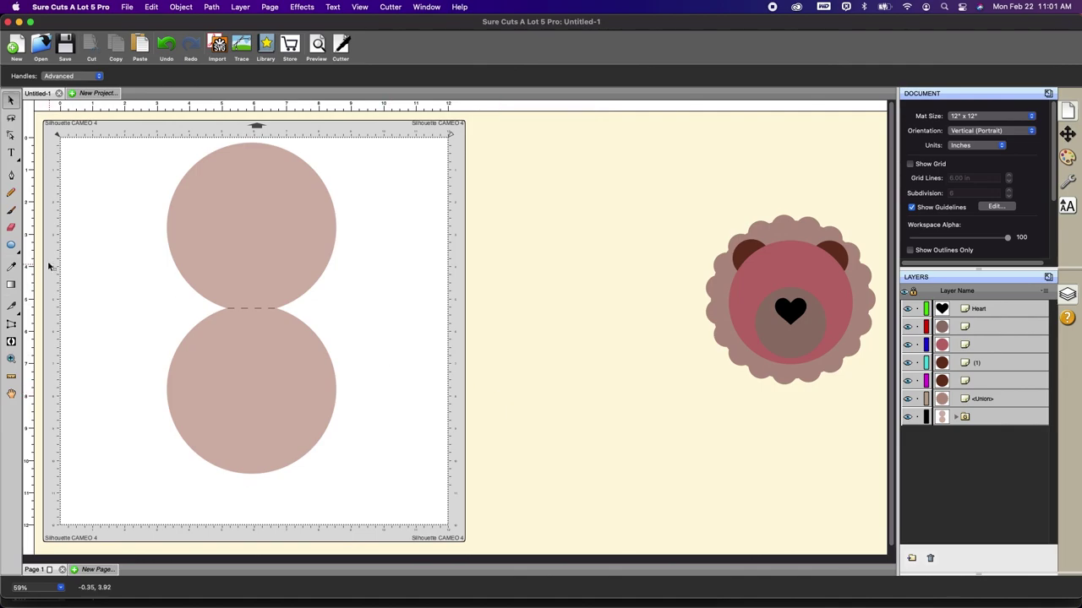
Draw a rectangle about 6.19 by 5.64 in over the card's lower circle and layer it beneath the card base group.
click(11, 245)
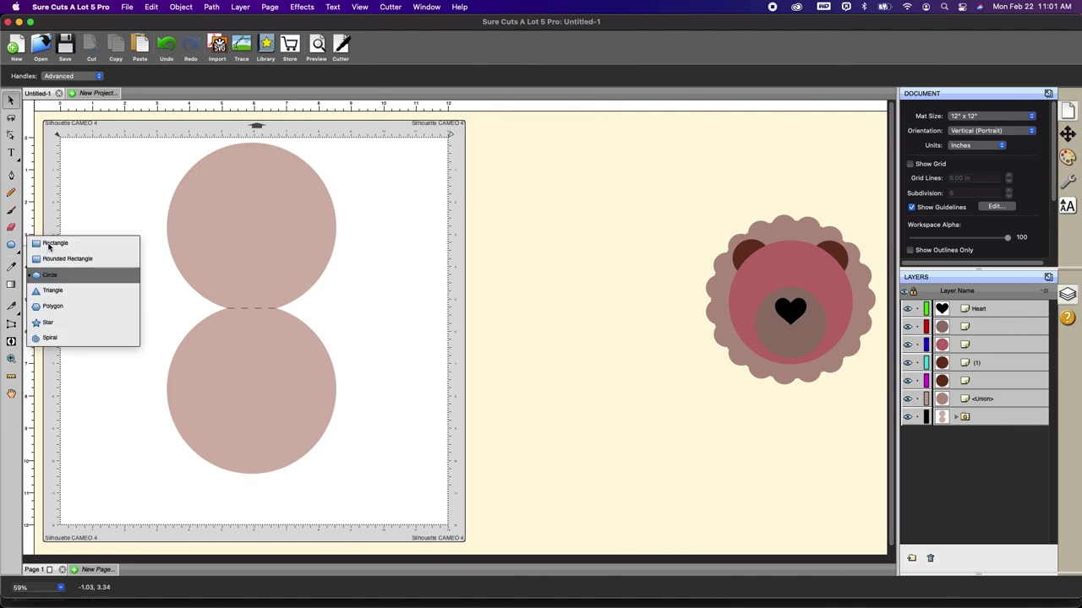
click(46, 244)
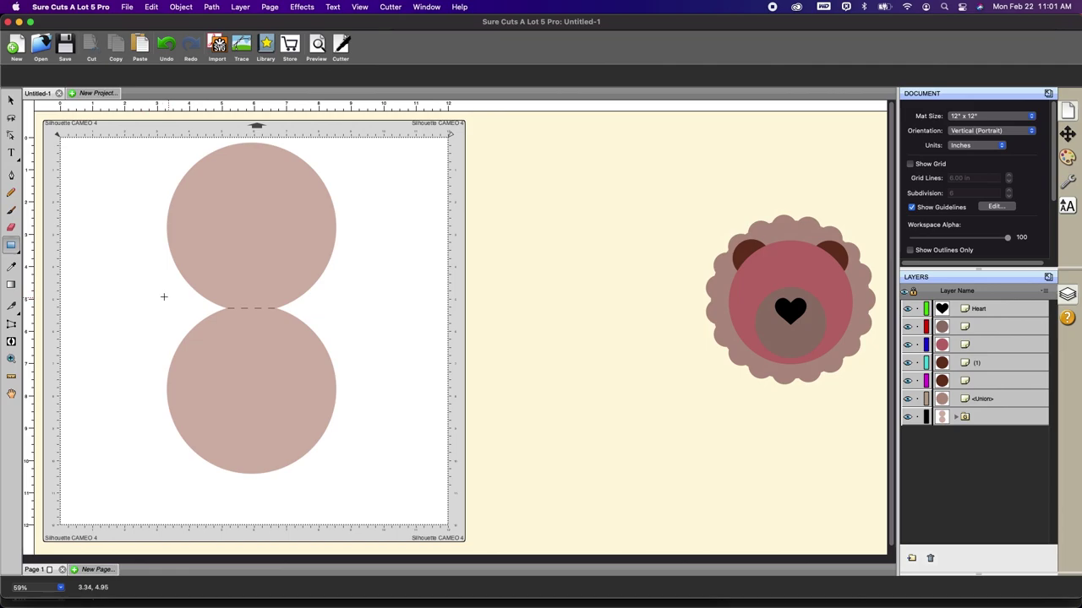
drag(153, 301, 353, 485)
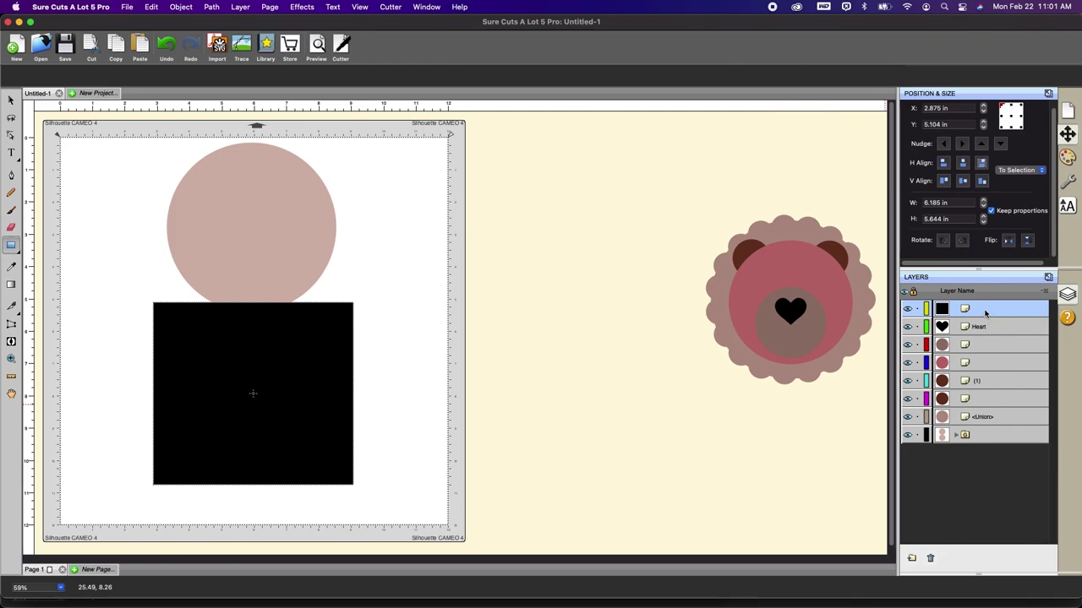
drag(985, 312, 976, 445)
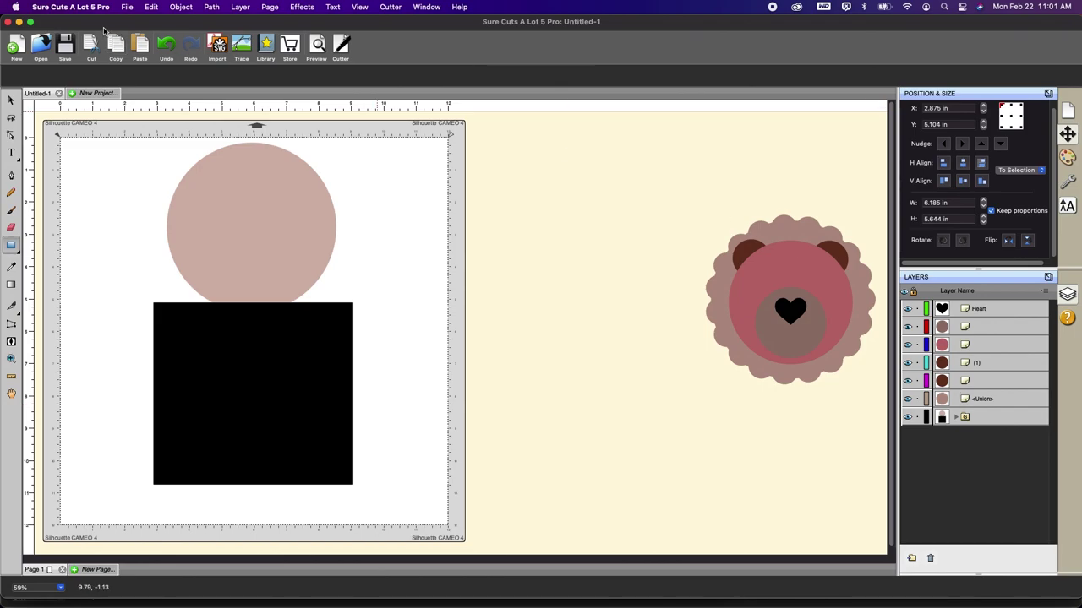
click(166, 46)
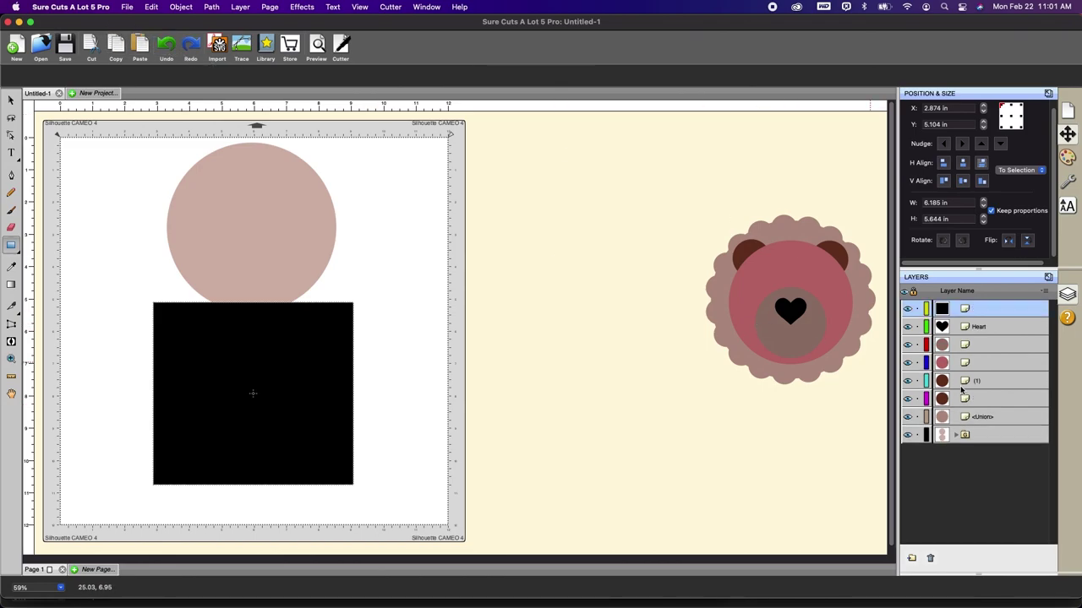
drag(974, 308, 978, 437)
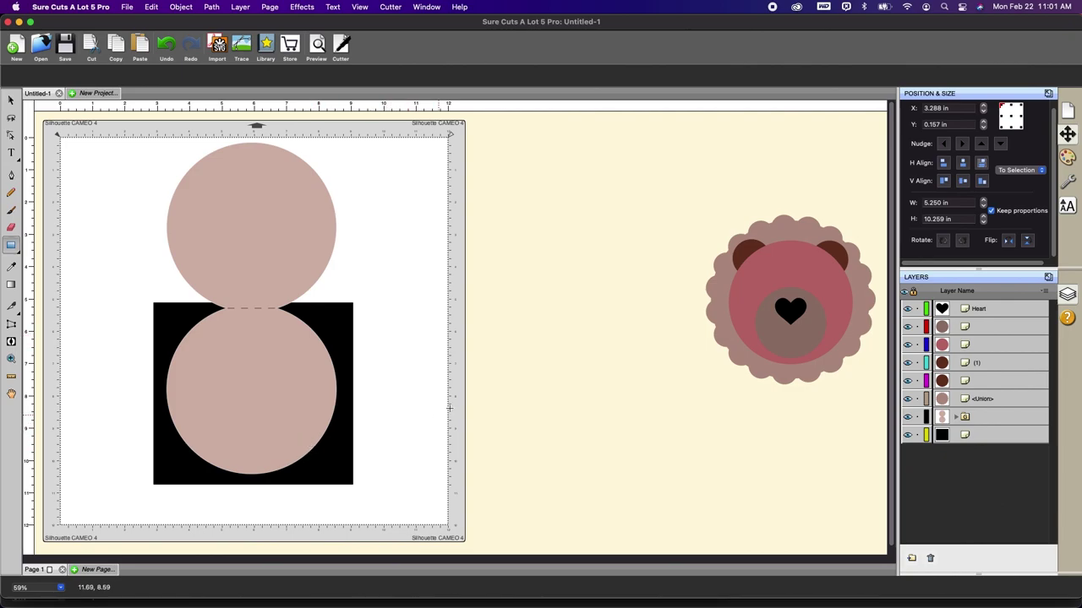
Turn off proportional scaling for the black rectangle and set its width and height to 6 in.
click(998, 438)
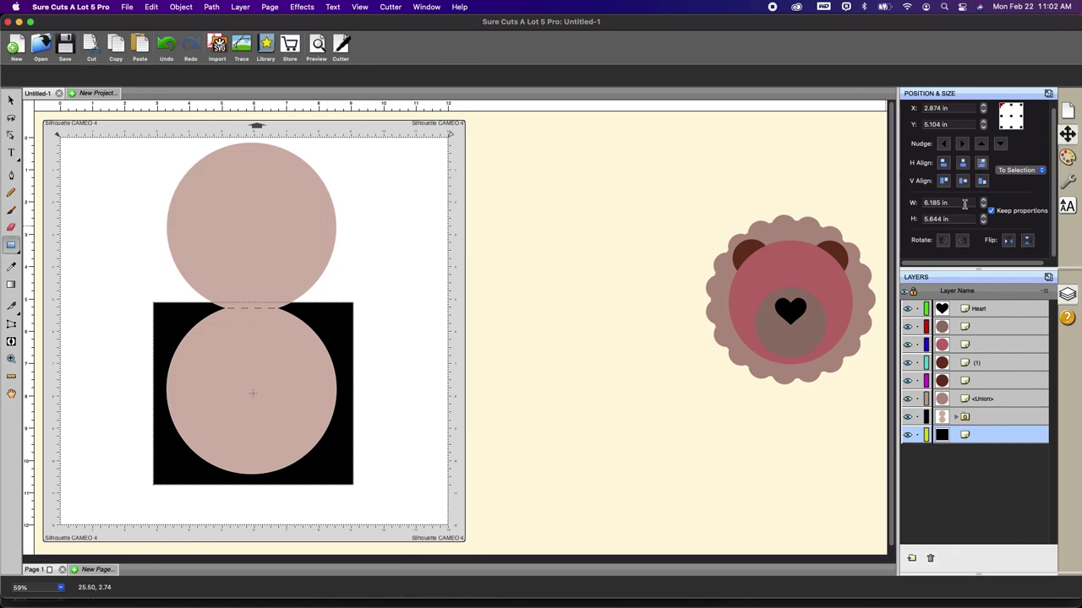
drag(954, 203, 898, 205)
key(Tab)
text(6)
key(Tab)
key(Return)
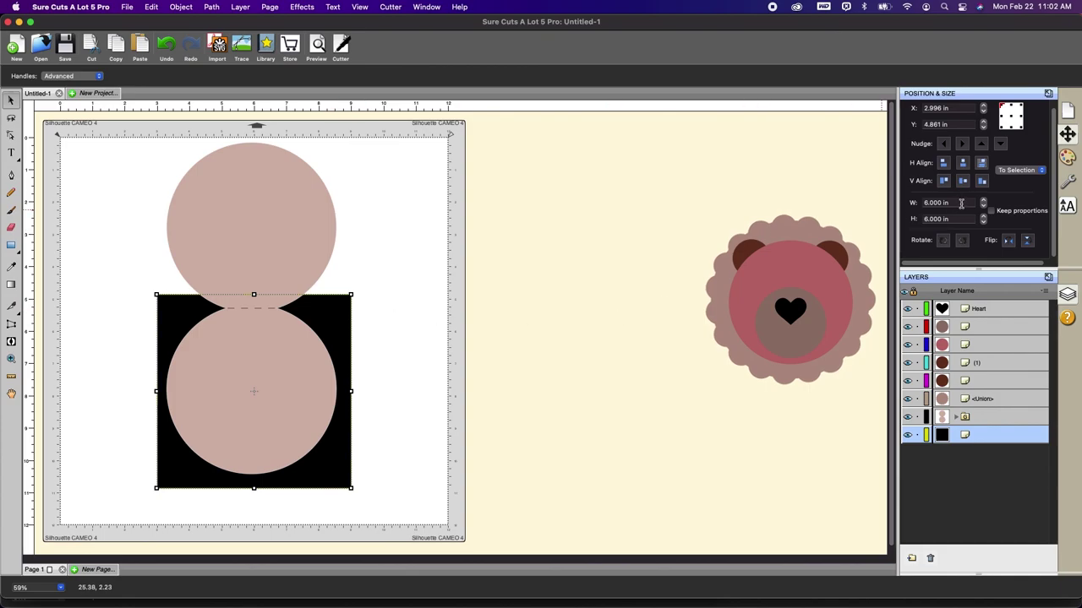
Resize the black square to 5.75 by 5.75 in and centre it behind the card's lower circle.
drag(959, 204, 879, 204)
text(5.75)
key(Return)
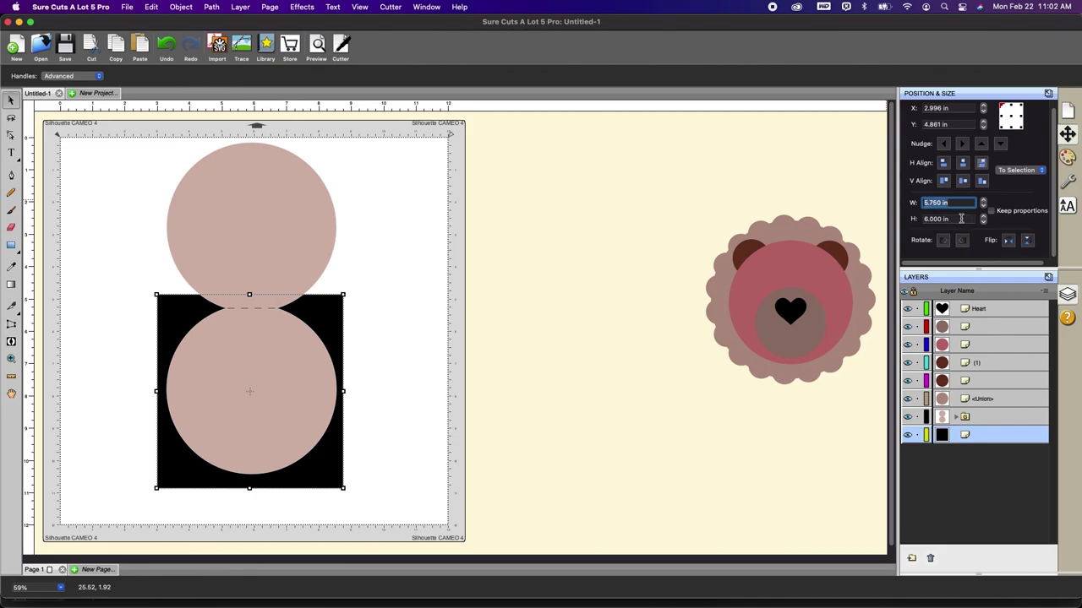
key(Tab)
text(5.)
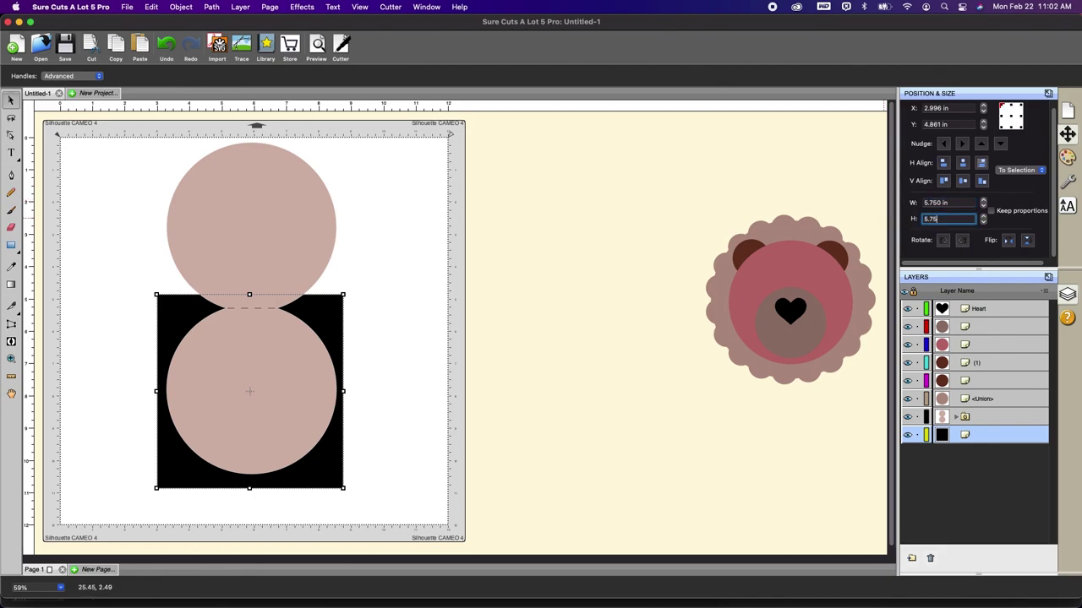
key(Return)
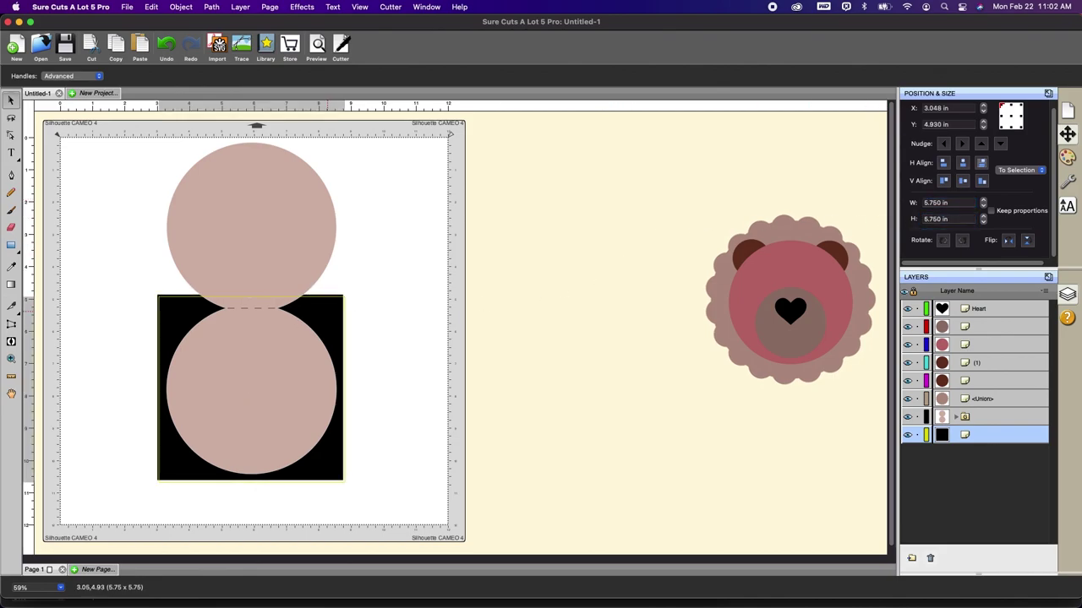
drag(251, 387, 253, 389)
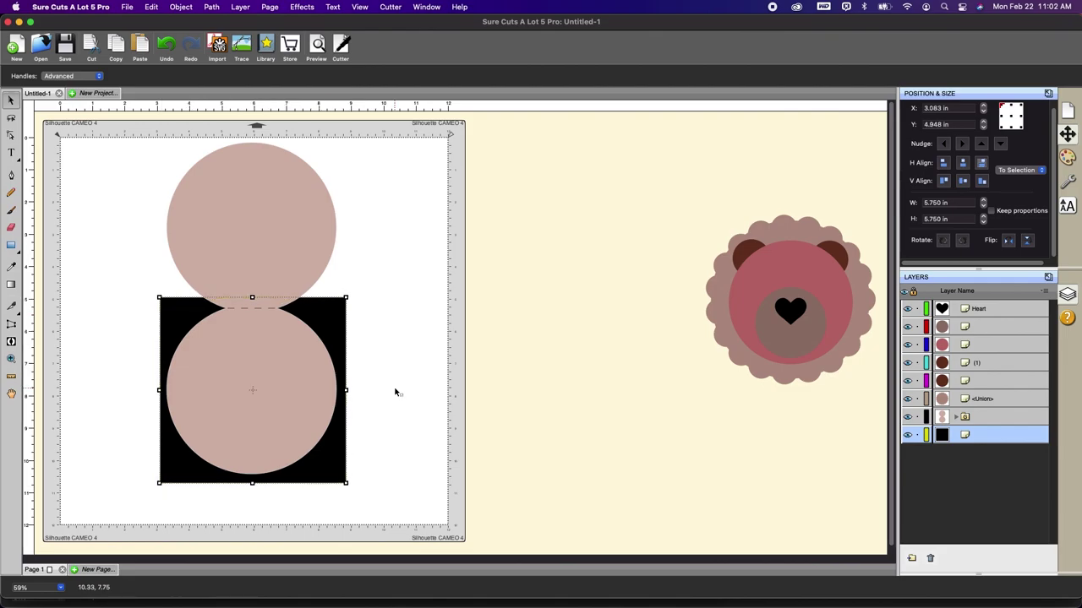
Move the card base off the mat beside the bear face and shift the black square up towards the mat's middle.
drag(273, 228, 725, 247)
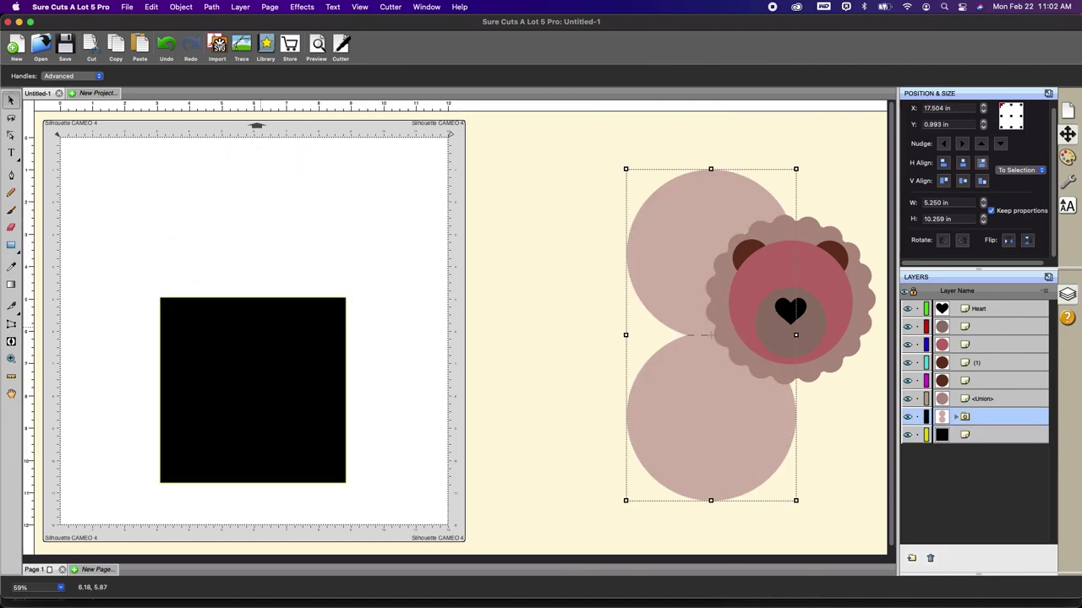
drag(254, 389, 250, 351)
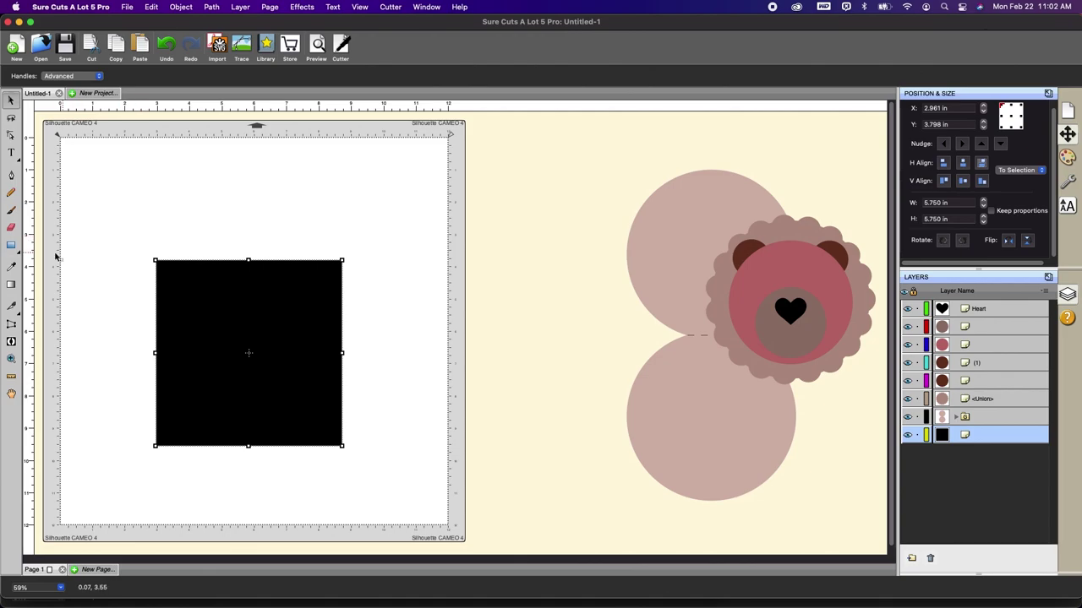
Draw a circle overlapping the black square's upper edge and set its diameter to 5.75 in.
click(11, 245)
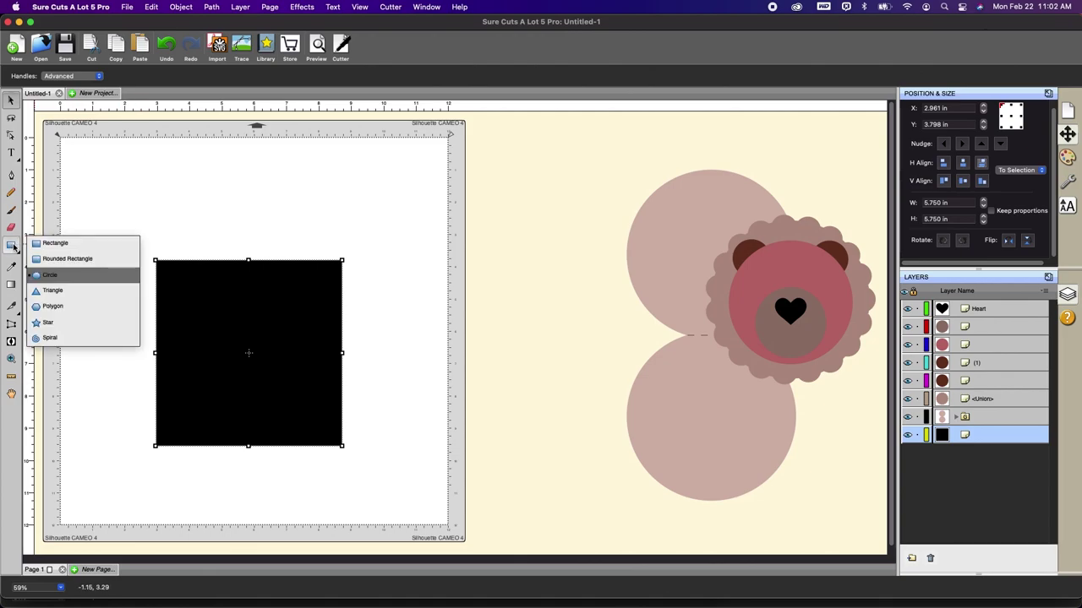
click(49, 276)
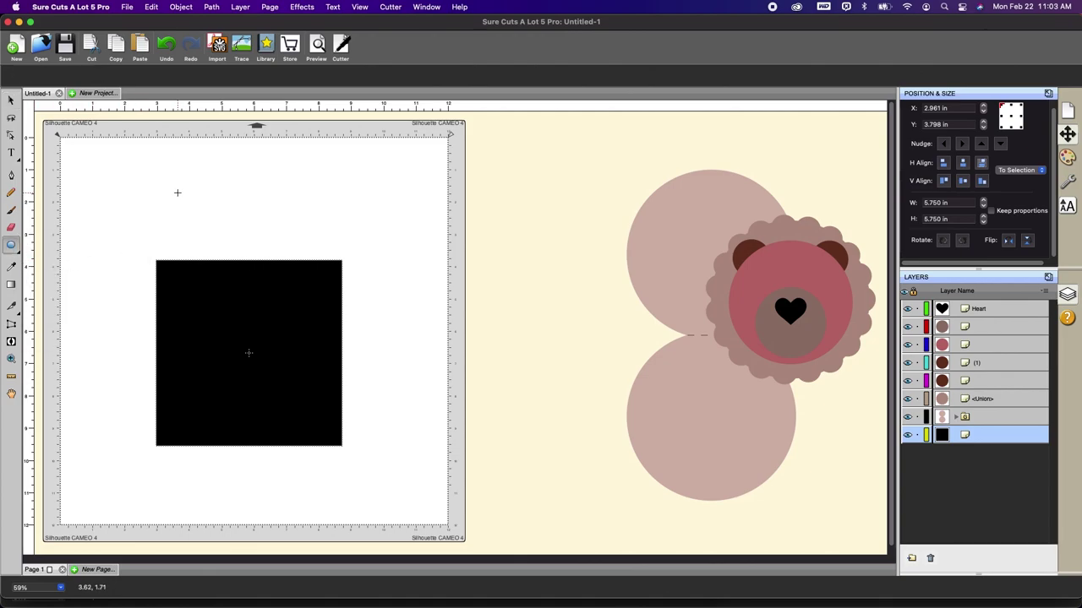
mouse_move(177, 193)
mouse_down()
mouse_move(278, 309)
mouse_move(295, 310)
mouse_up()
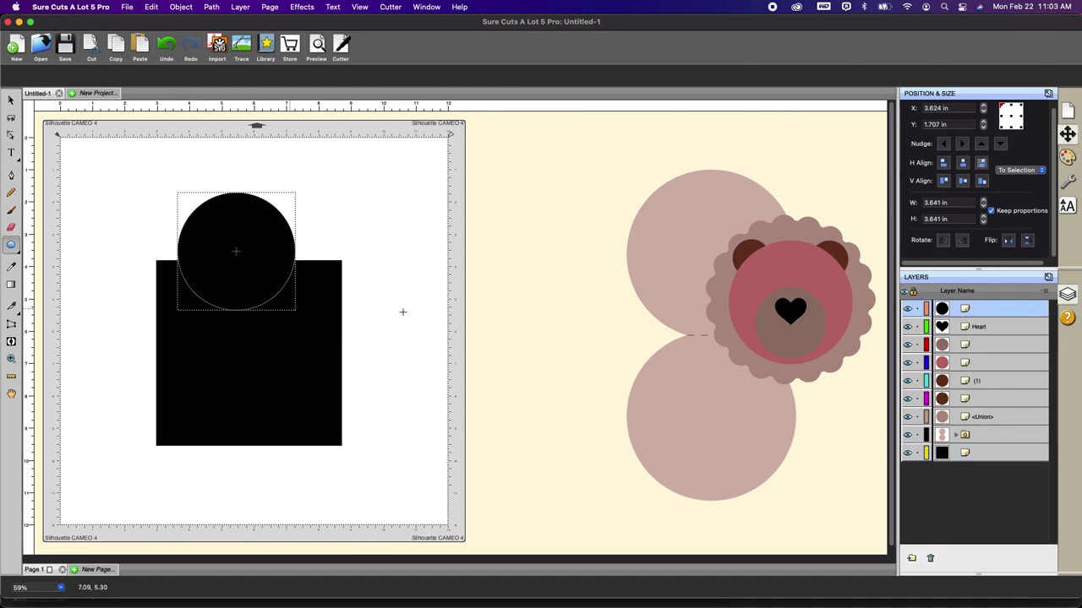
click(953, 203)
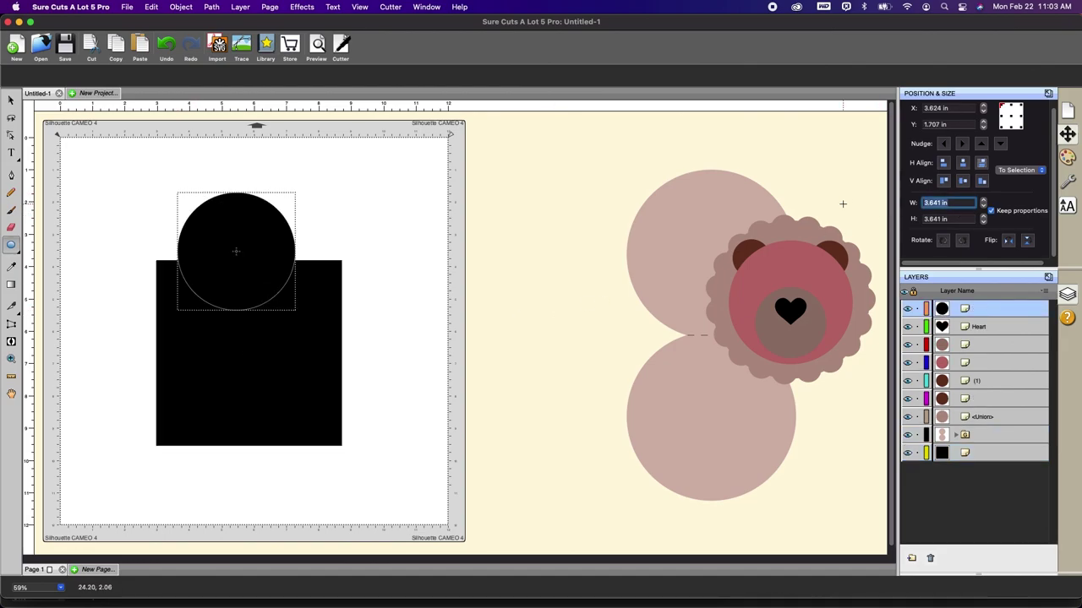
text(5.75)
key(Return)
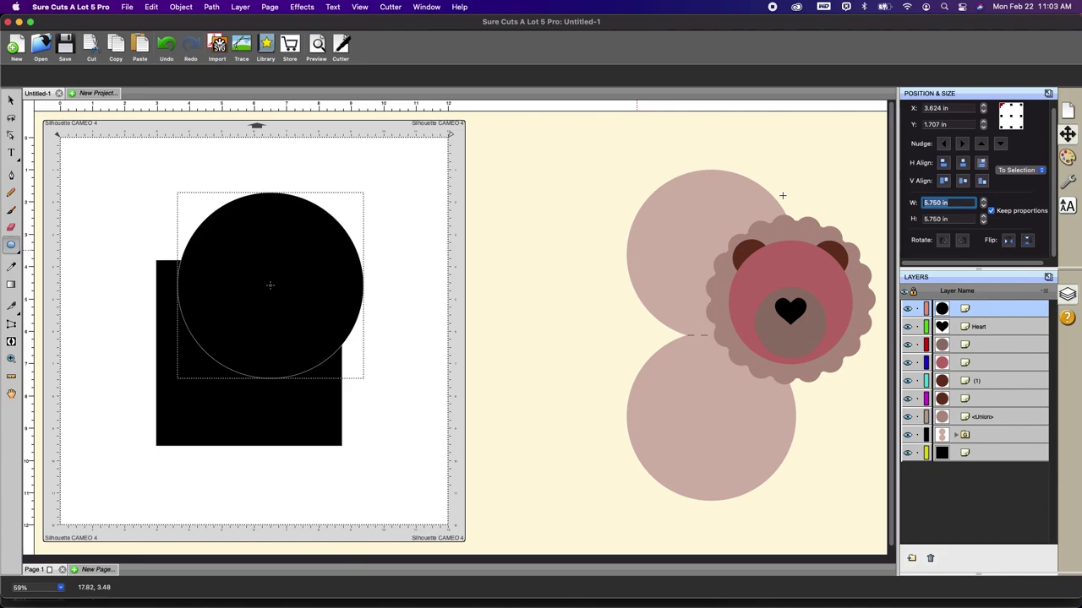
Apply Object On Path to the circle and square with a repeat count of 3 and Weld enabled, forming four rounded flaps.
click(11, 100)
drag(104, 162, 461, 531)
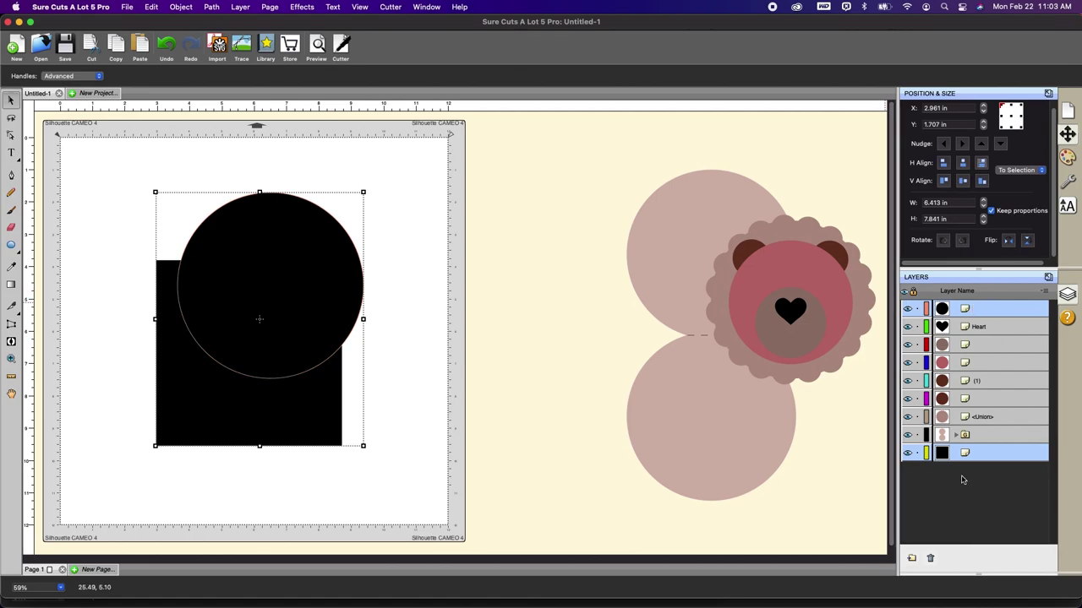
click(302, 8)
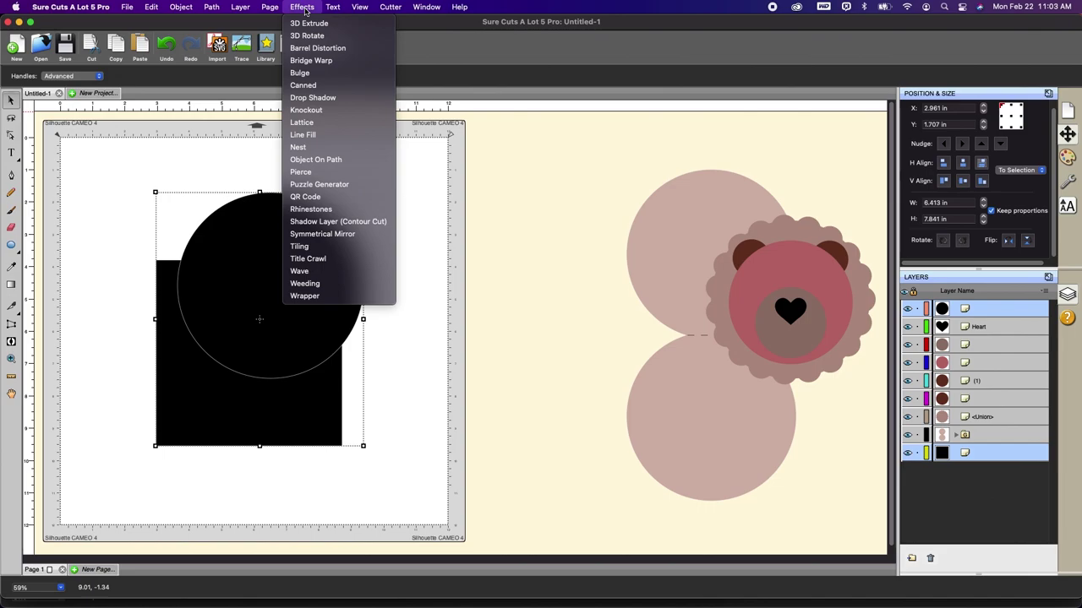
click(318, 161)
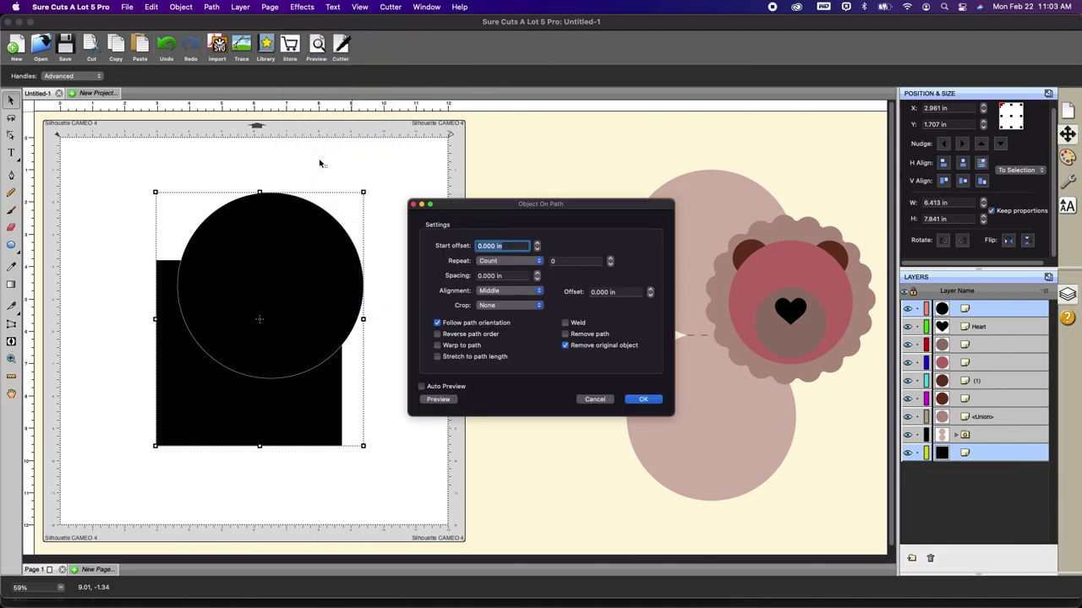
click(421, 386)
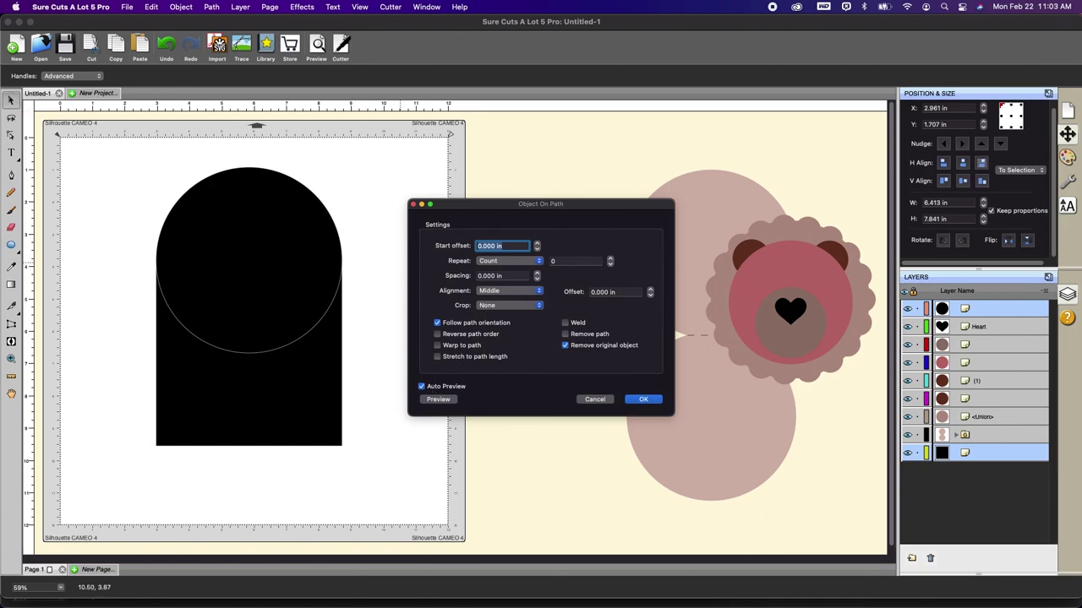
click(612, 259)
click(612, 259)
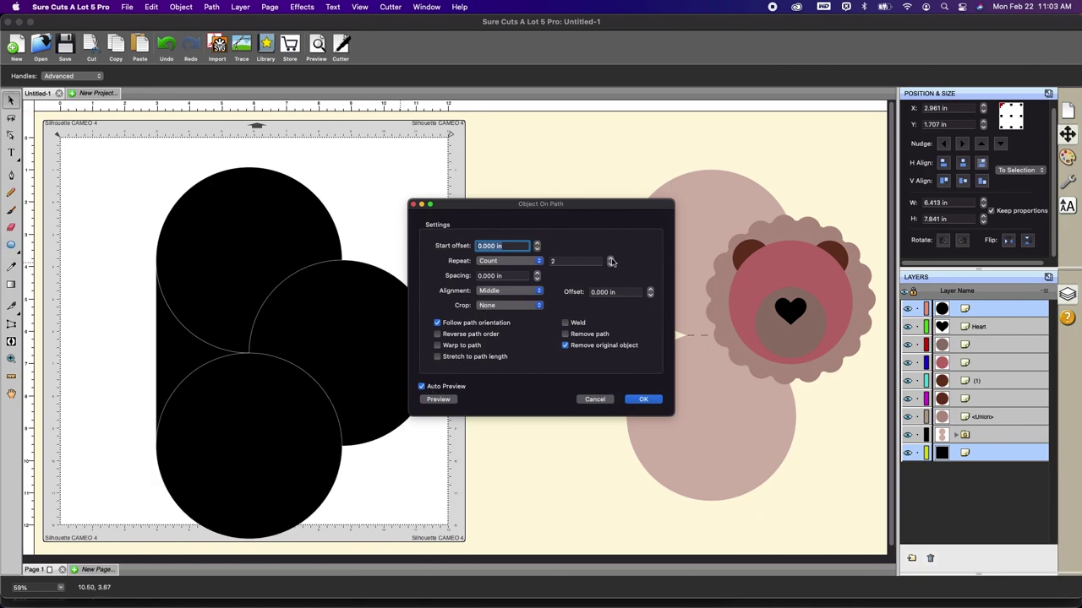
click(612, 259)
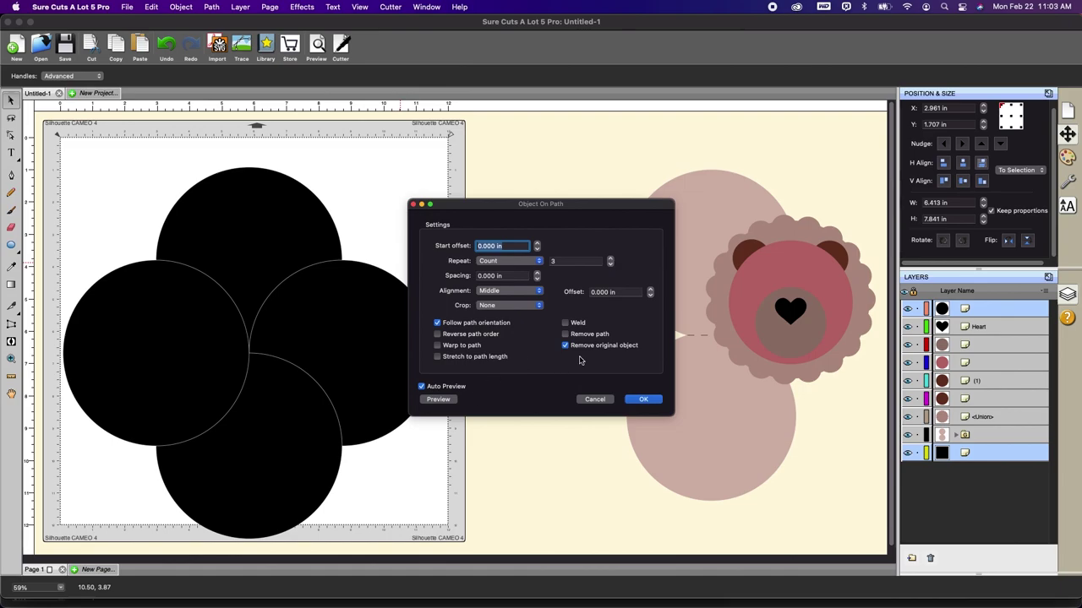
click(566, 323)
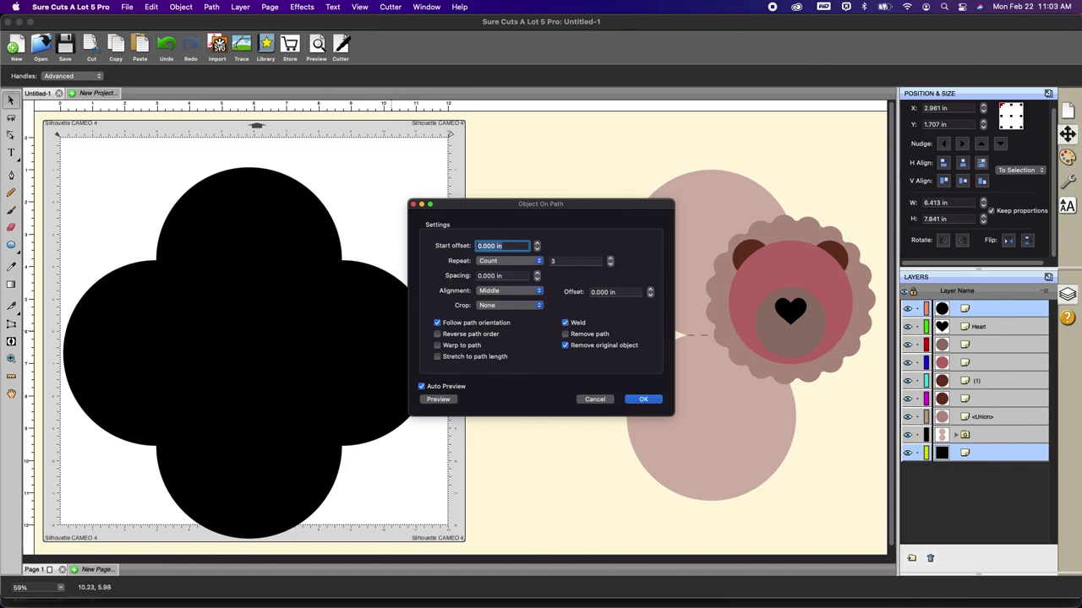
click(645, 401)
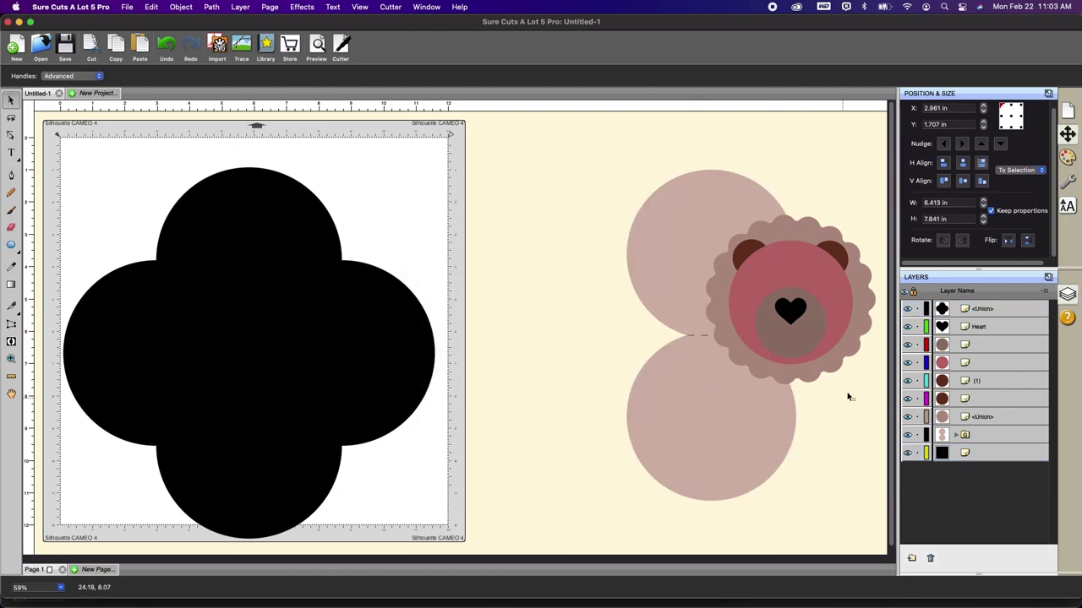
Remove the fill from the 5.75 in square and set its stroke colour to black.
click(995, 455)
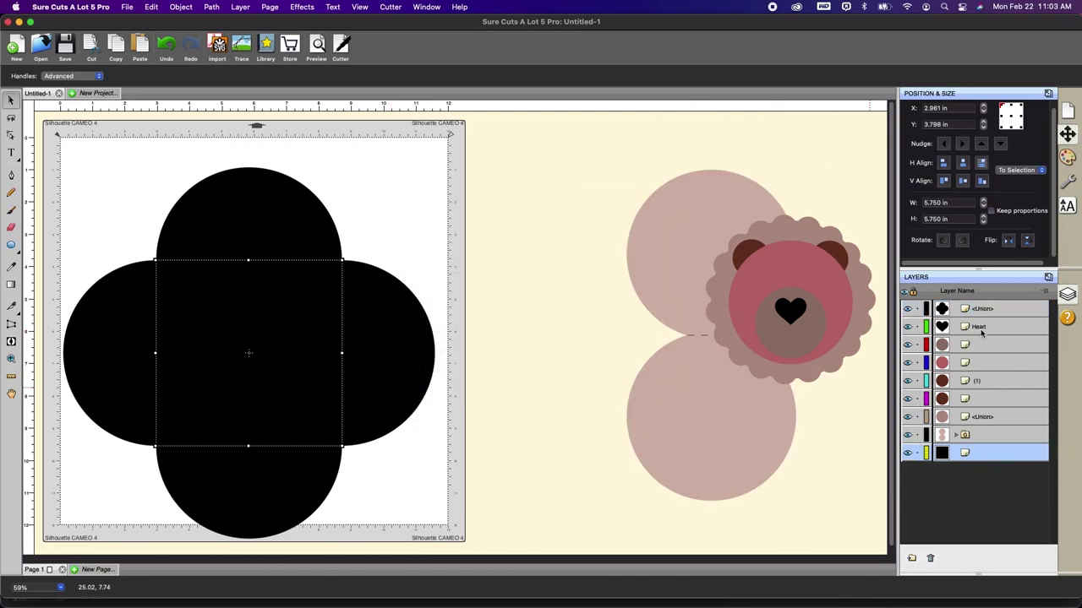
click(1068, 157)
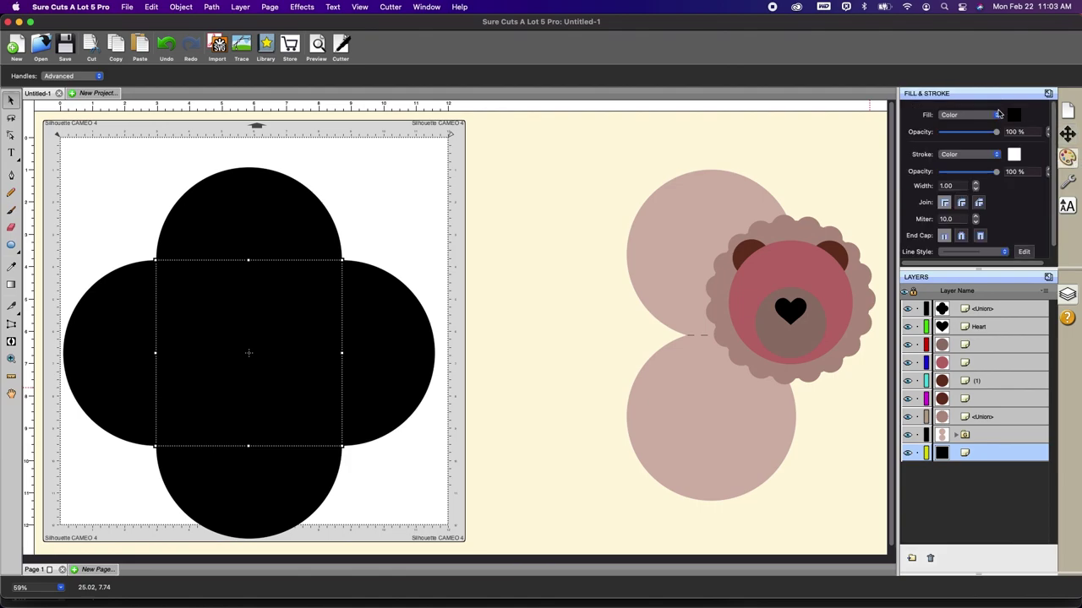
click(997, 116)
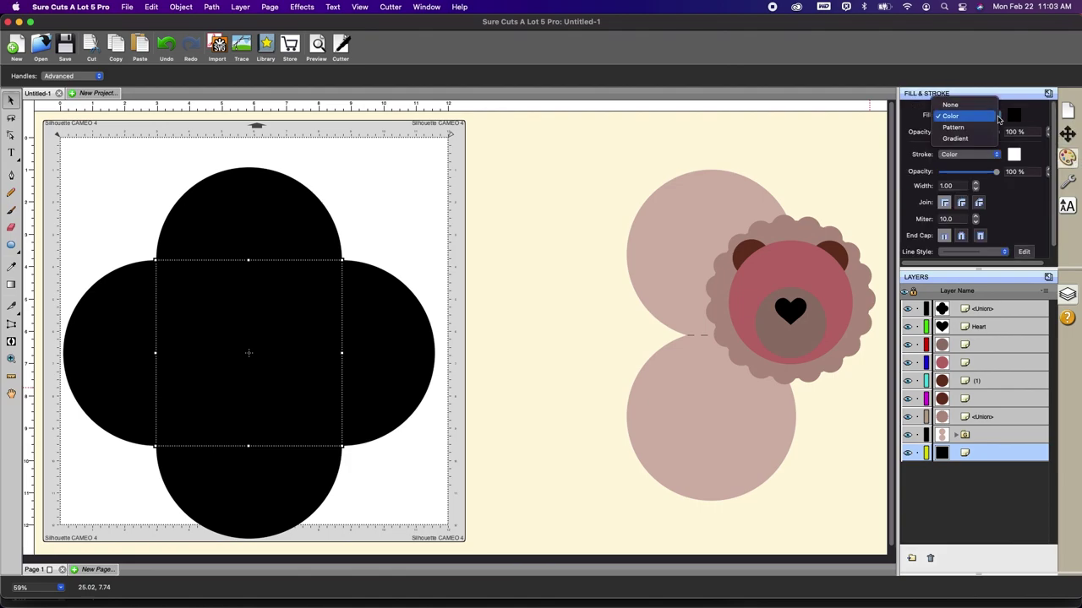
click(950, 104)
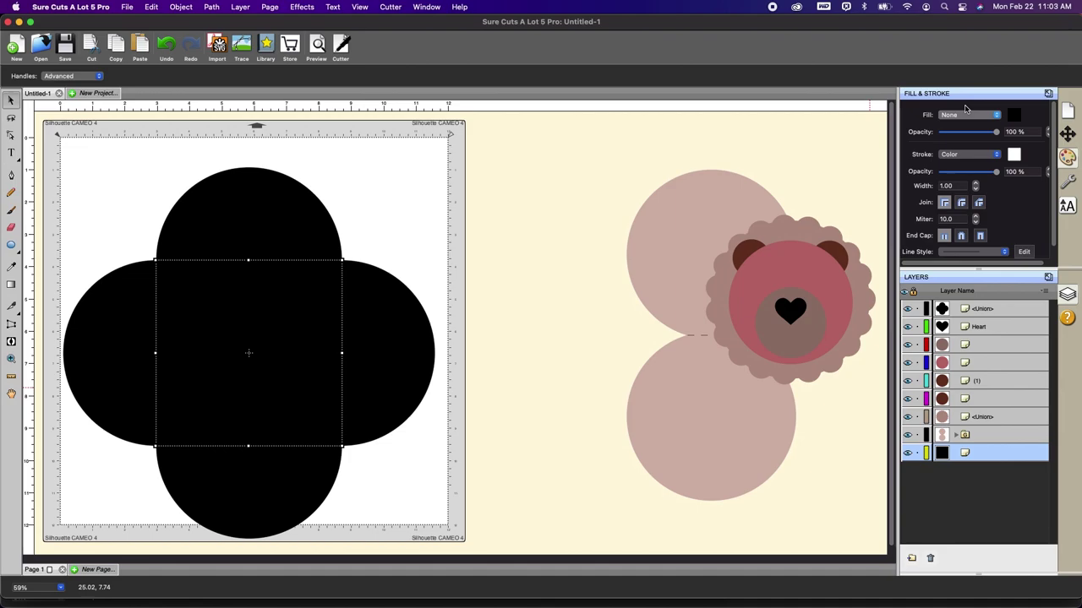
click(1014, 155)
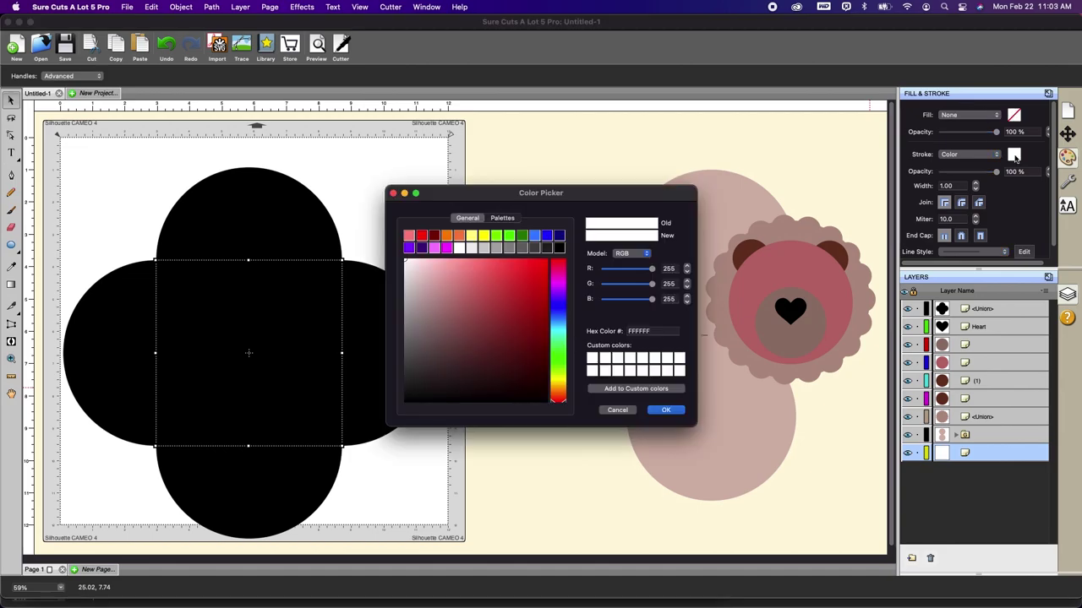
click(559, 248)
click(666, 410)
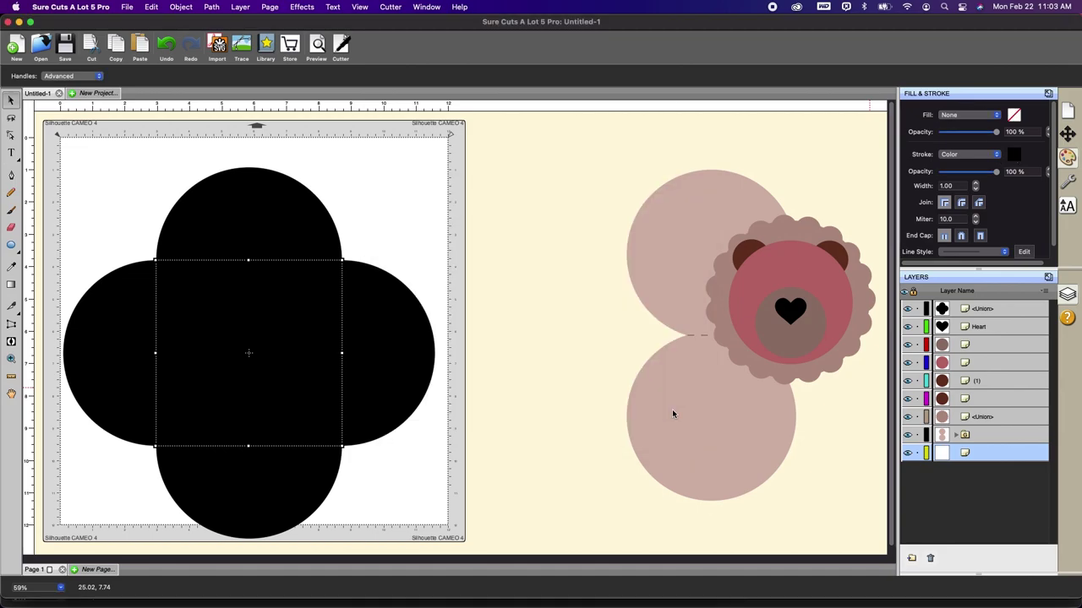
Remove the stroke from the welded four-flap shape and change its fill to white.
click(987, 310)
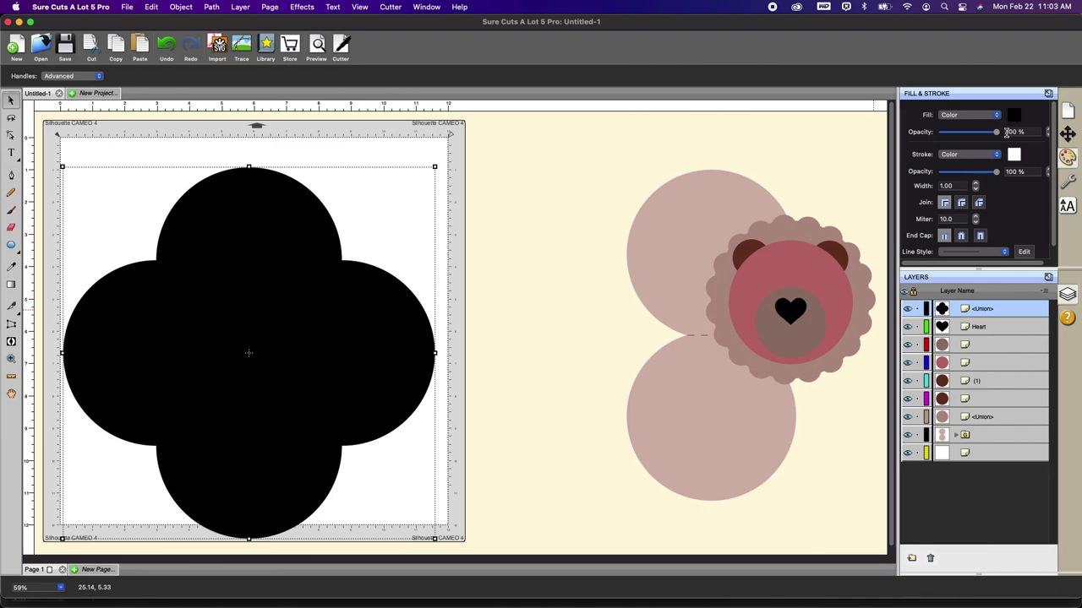
click(997, 154)
click(976, 143)
click(1014, 115)
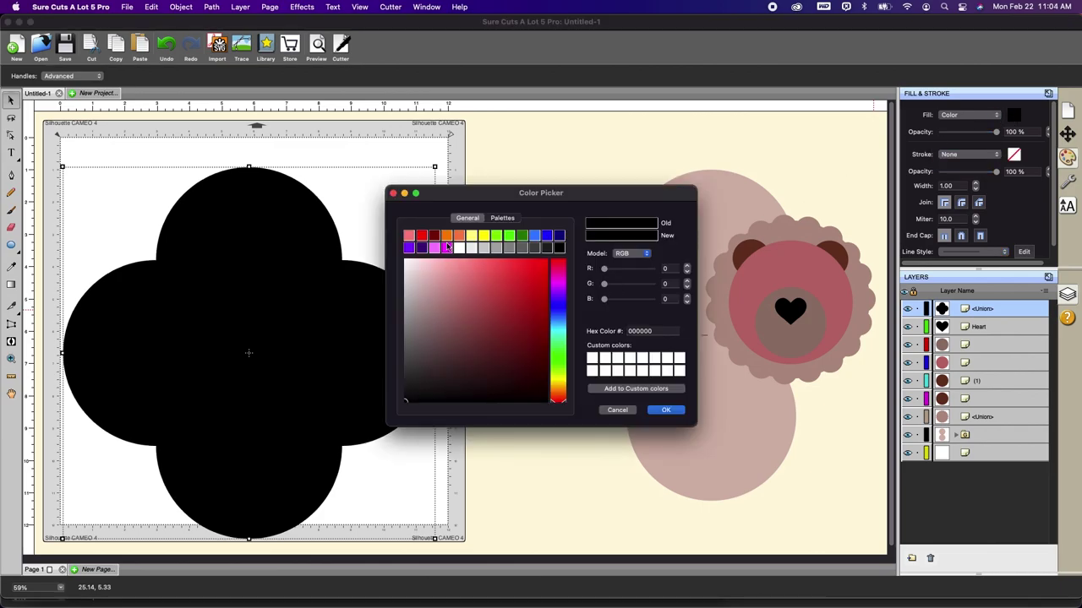
click(461, 249)
click(663, 411)
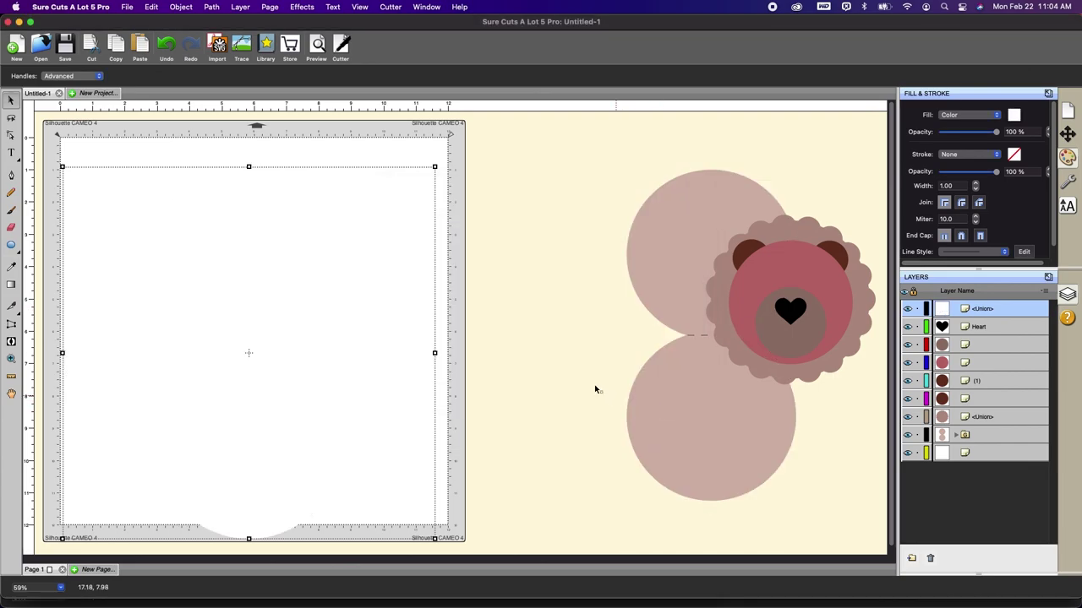
Bring the 5.75 in square's layer above the four-flap shape and fill the flap shape with light grey CCCCCC.
click(973, 456)
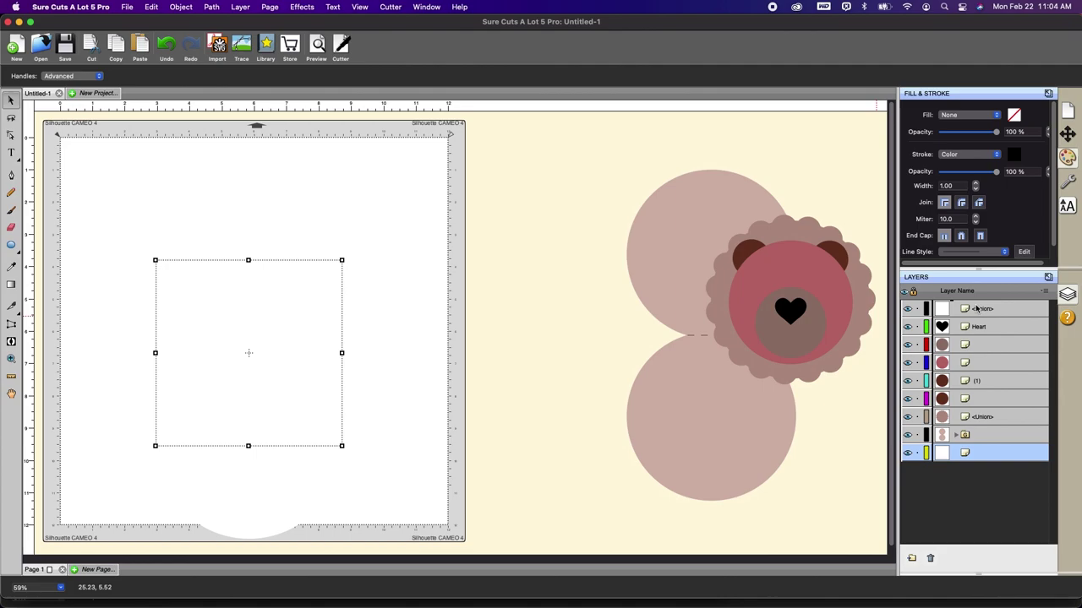
drag(976, 310, 976, 306)
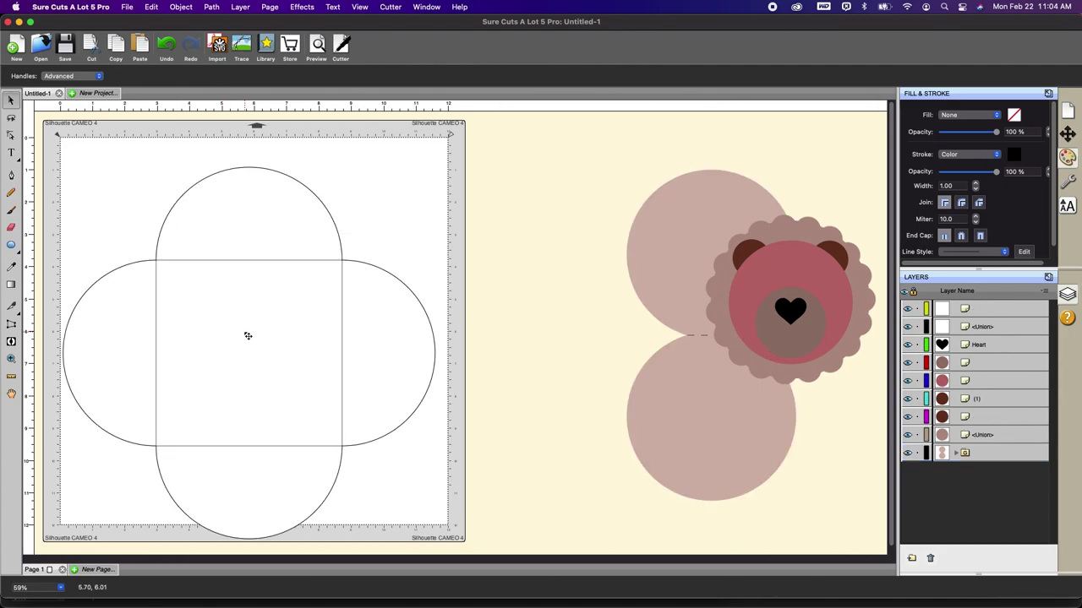
click(985, 328)
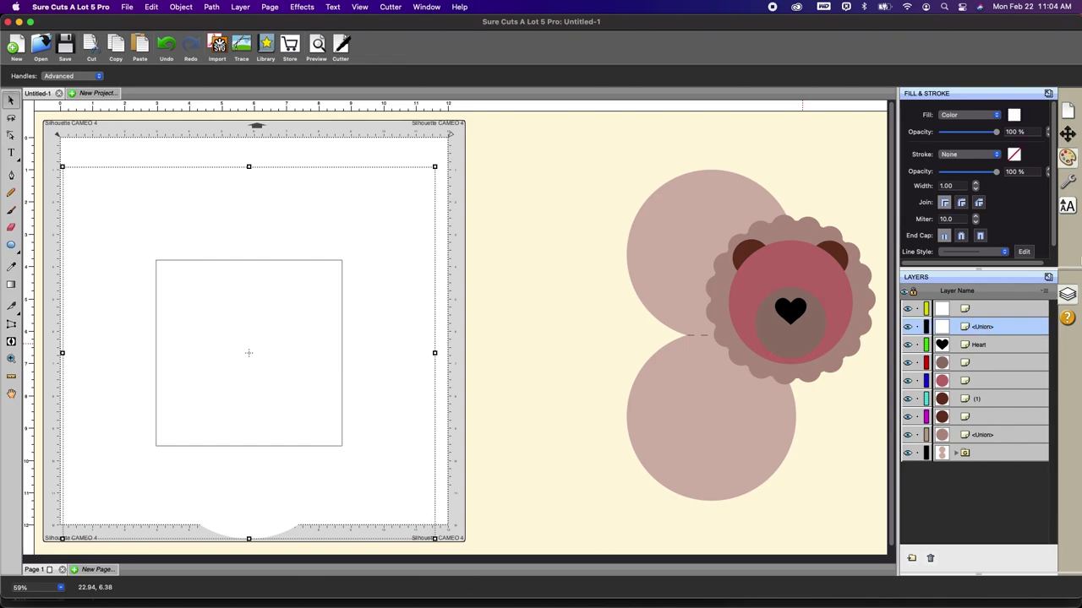
click(1013, 115)
click(486, 248)
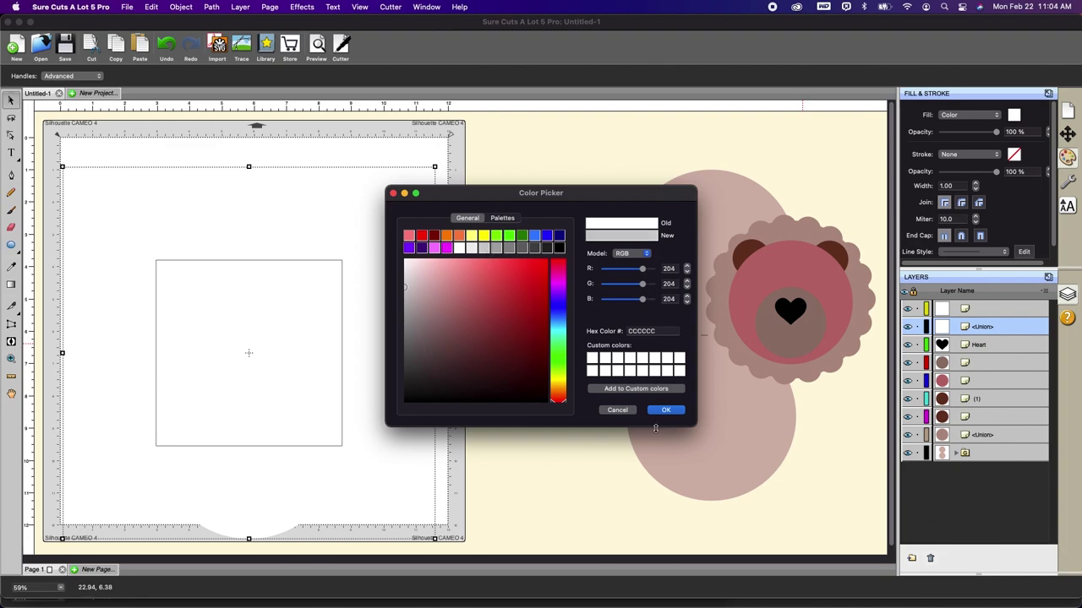
click(666, 410)
click(557, 429)
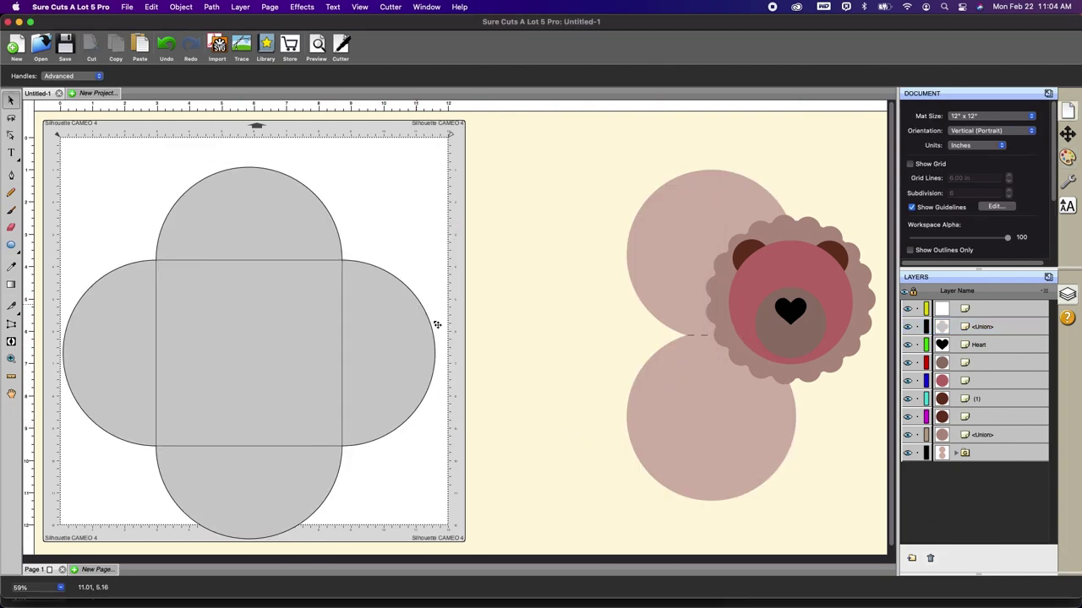
Apply the first dashed line style to the stroke of the 5.75 in square.
click(990, 311)
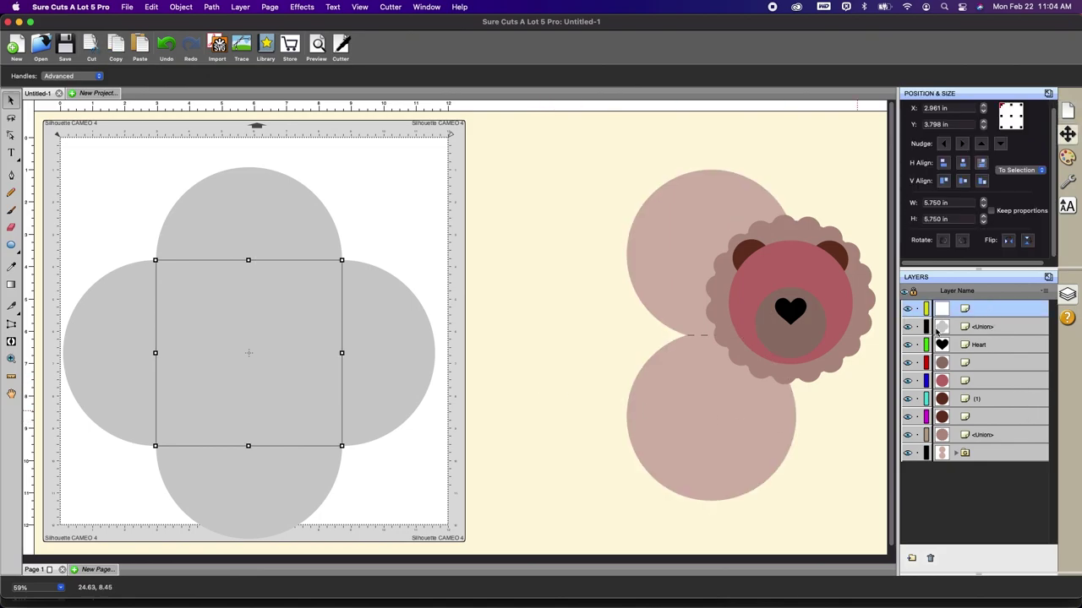
click(379, 239)
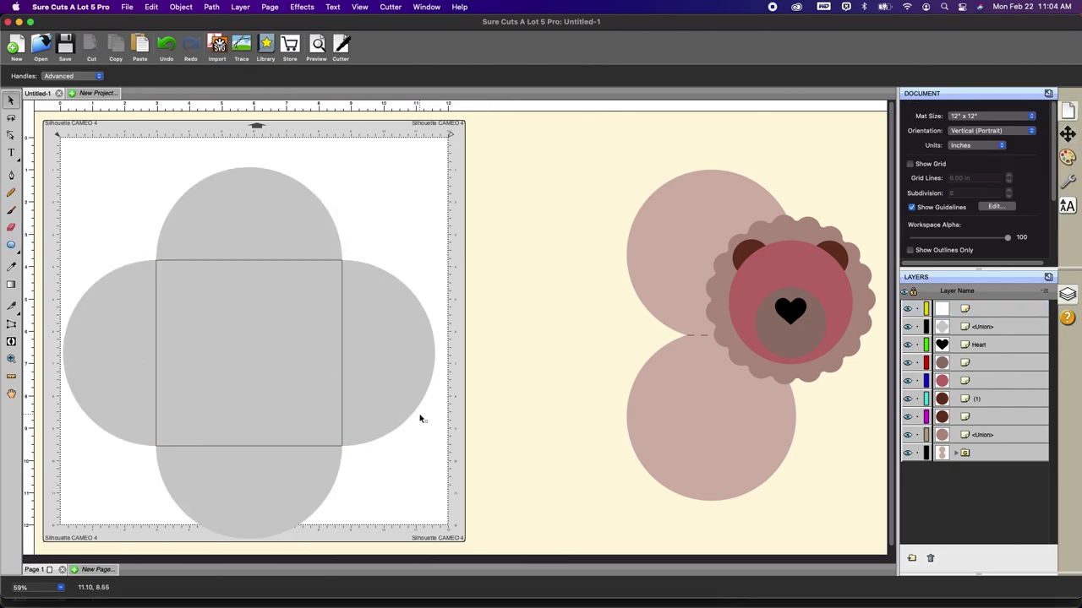
click(985, 309)
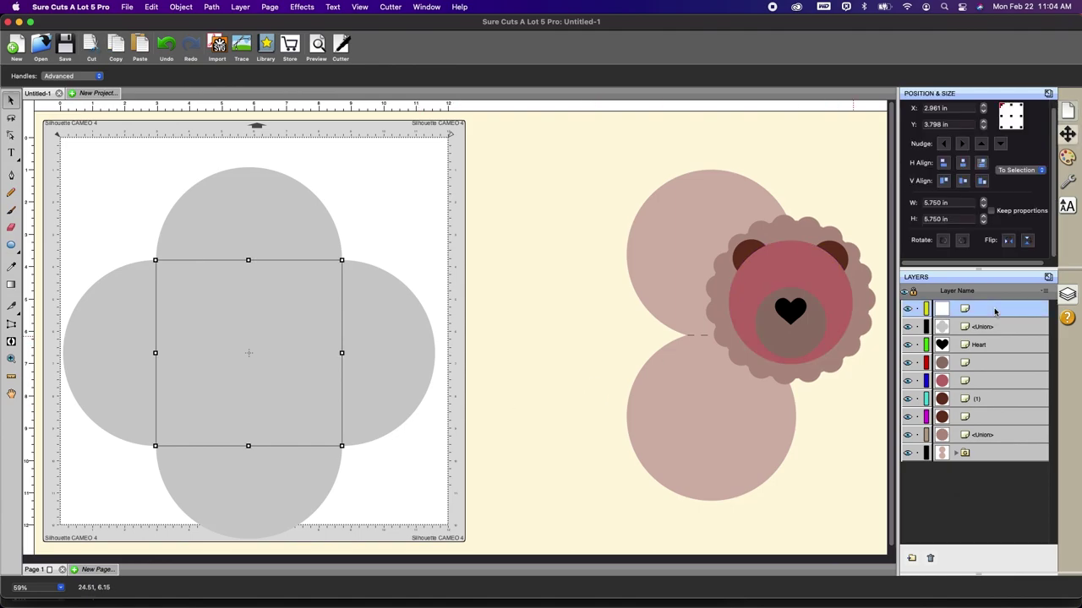
click(1070, 160)
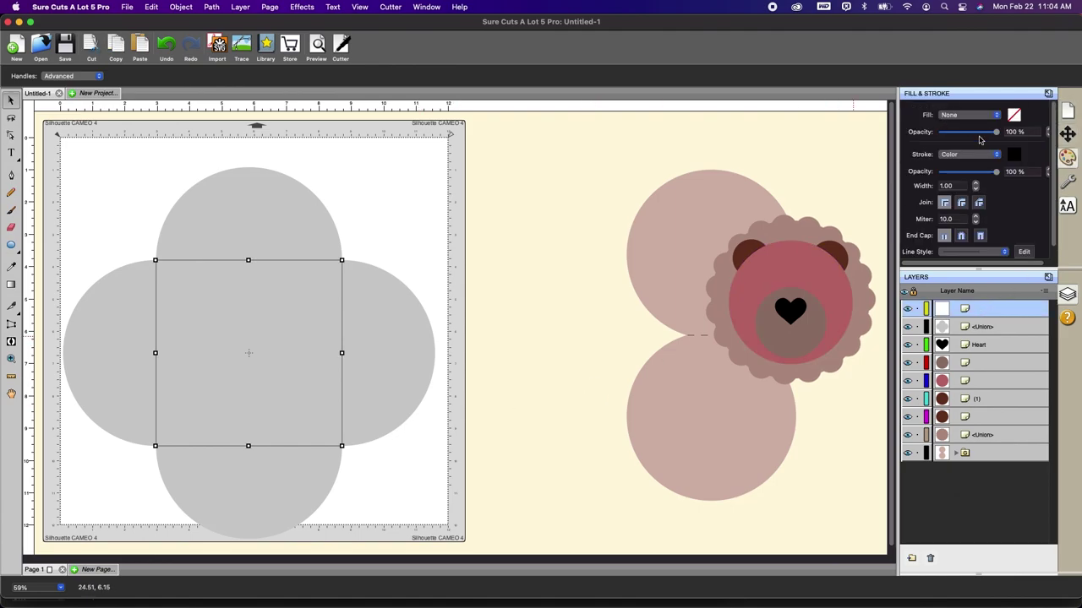
scroll(1011, 252, down, 1)
click(1005, 242)
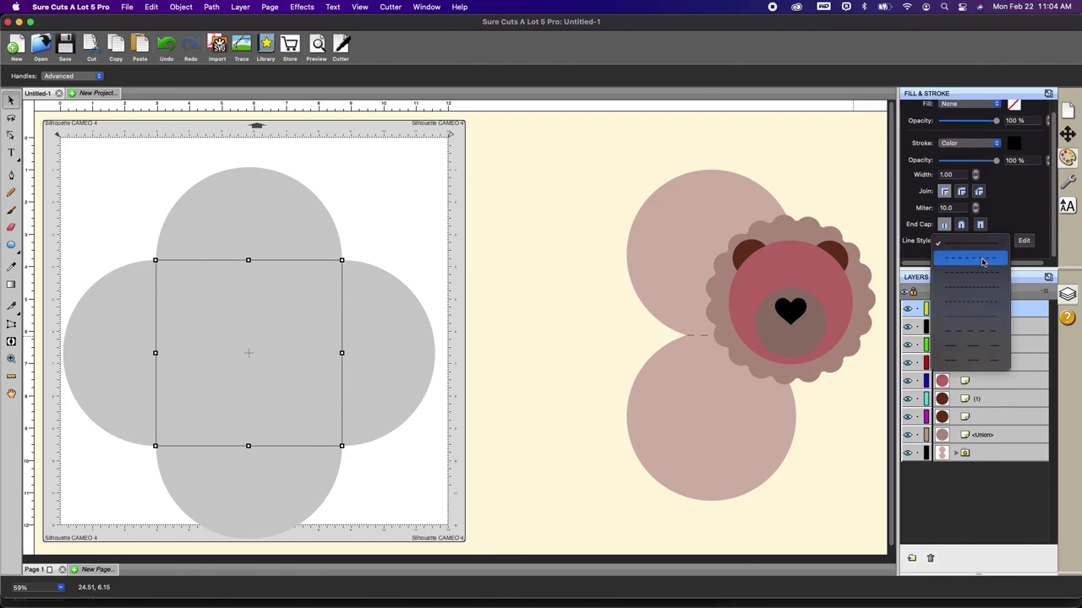
click(982, 261)
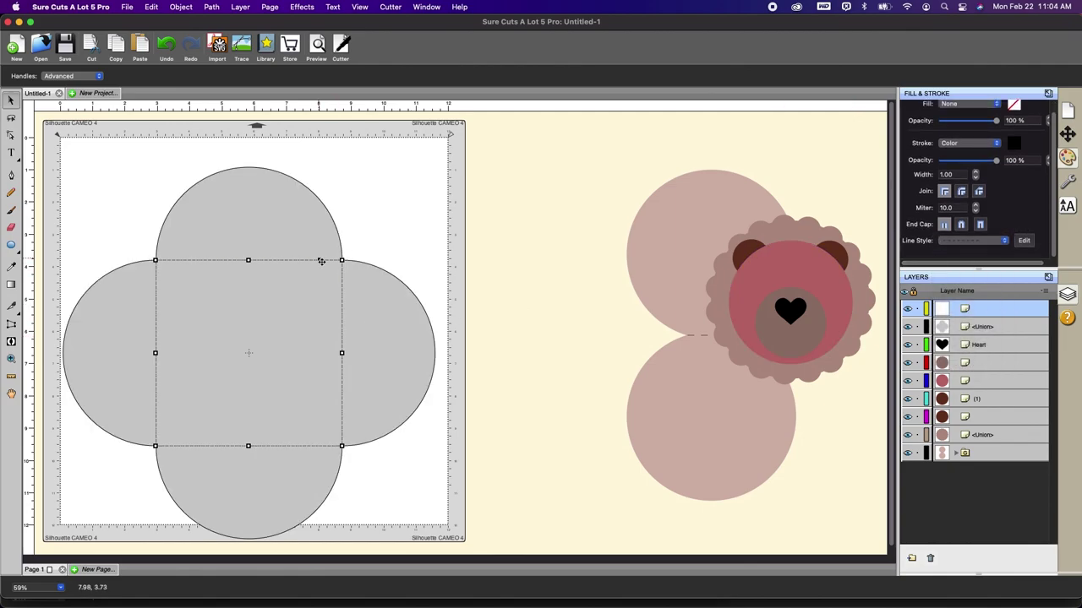
Add a custom dashed line style for the square's fold lines, keeping the dash at 20 and widening the gap.
click(1023, 241)
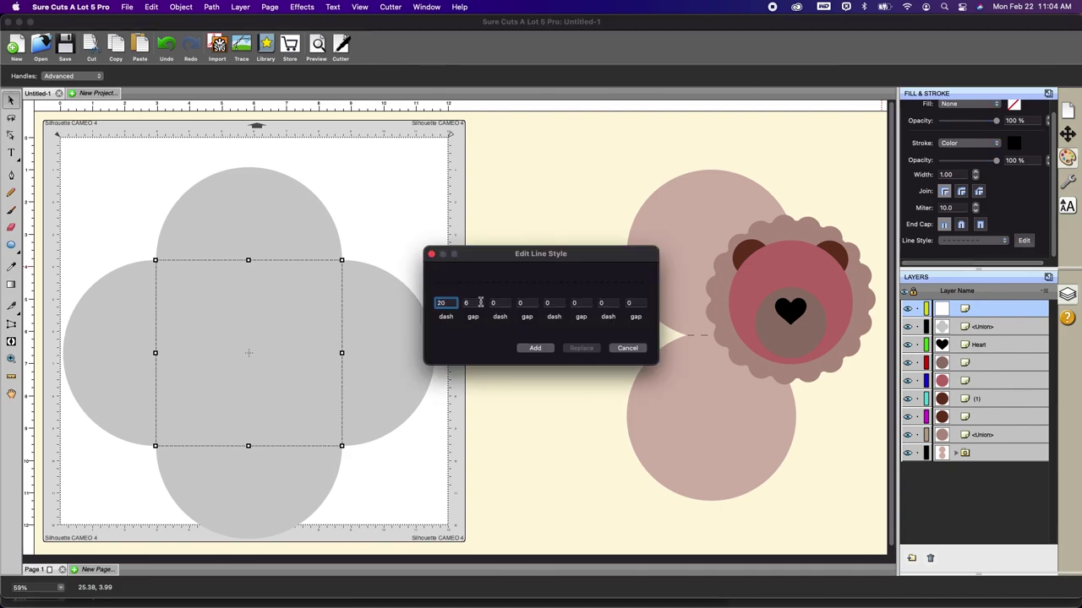
key(Tab)
text(23)
key(BackSpace)
click(535, 348)
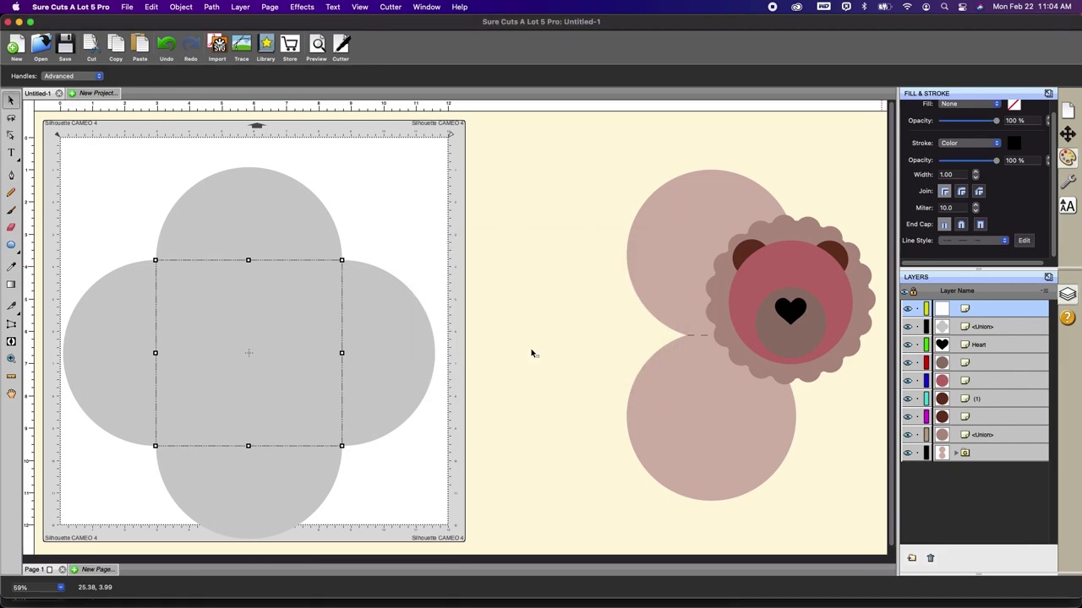
click(531, 353)
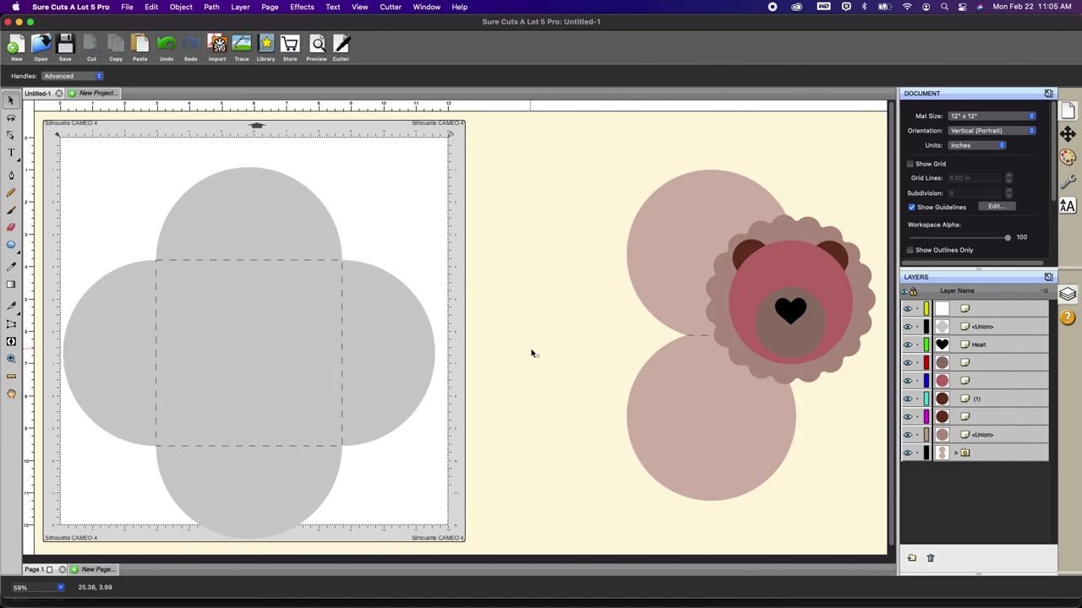
Group the dashed square with the four-flap shape and move the group fully onto the mat at about X 0.23 in, Y 0.21 in.
click(120, 285)
key(super+g)
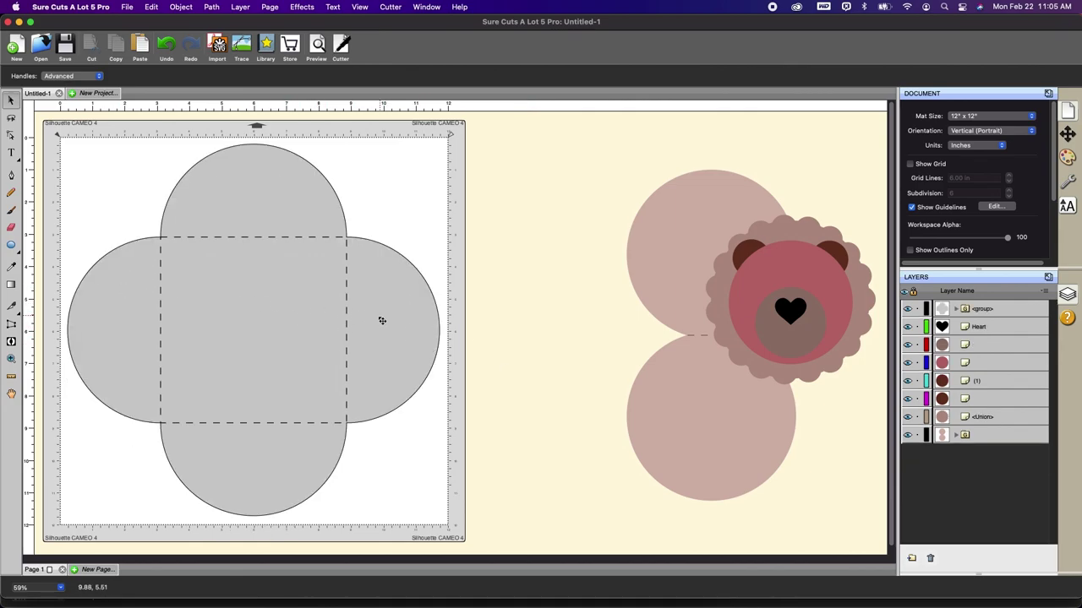
click(304, 275)
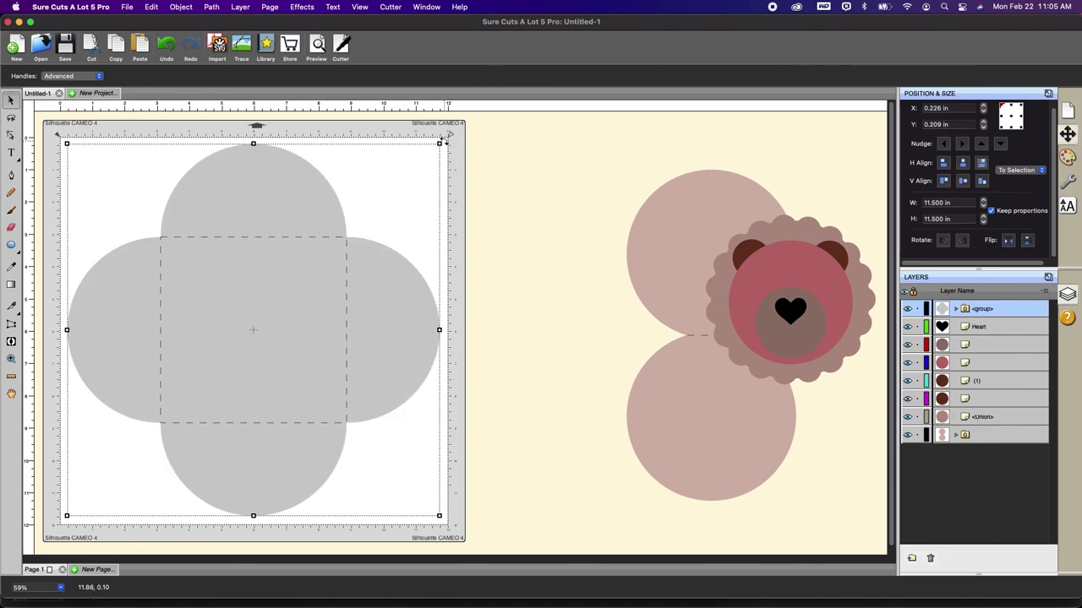
click(470, 353)
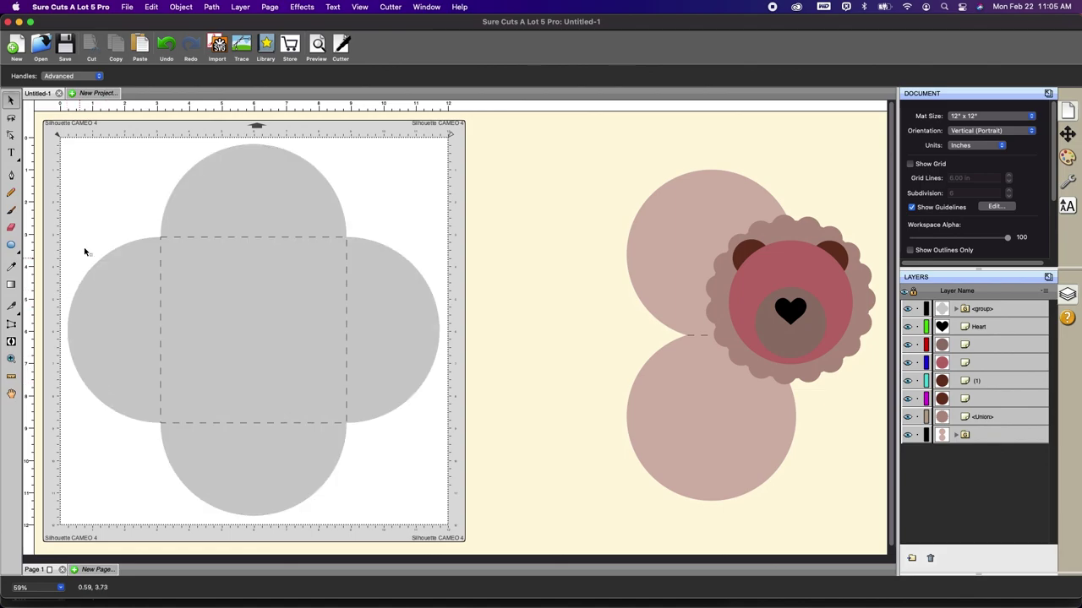
Rotate the envelope group 30° clockwise and shift it slightly up on the mat.
click(280, 200)
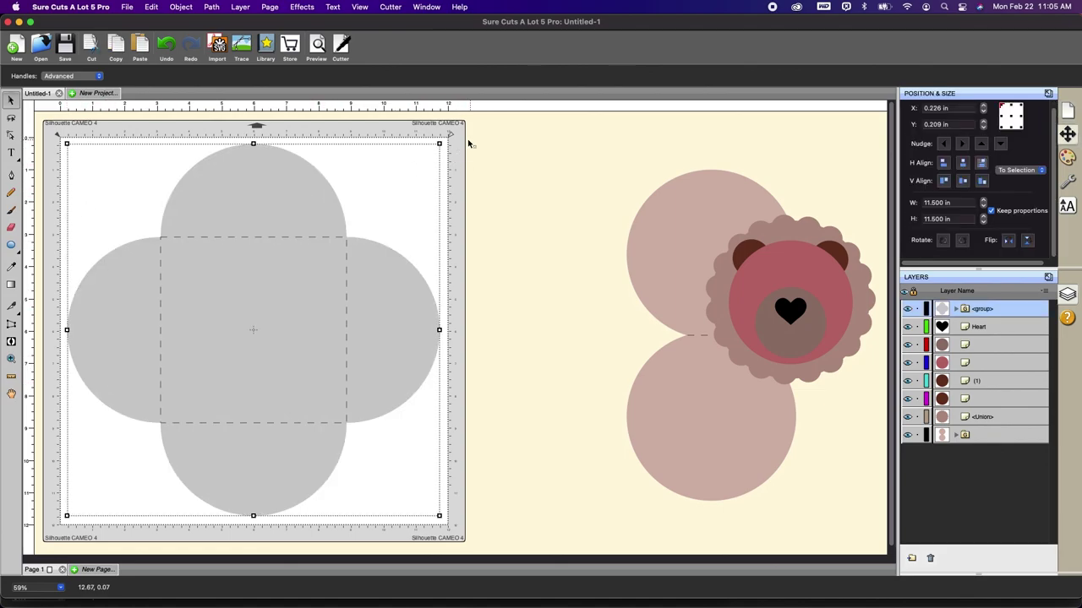
drag(442, 137, 488, 284)
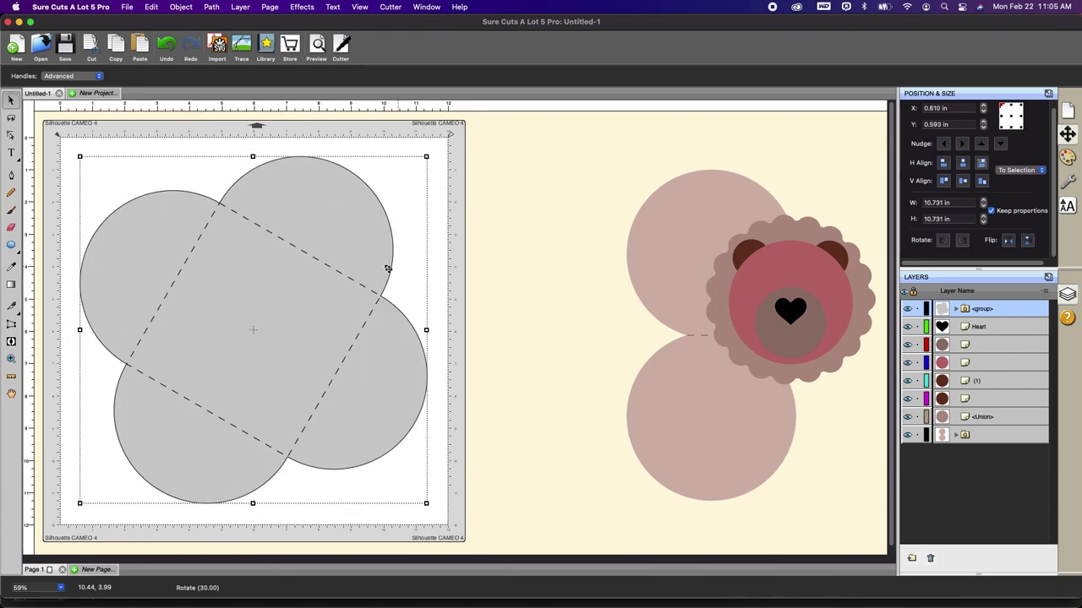
drag(374, 268, 375, 265)
click(541, 276)
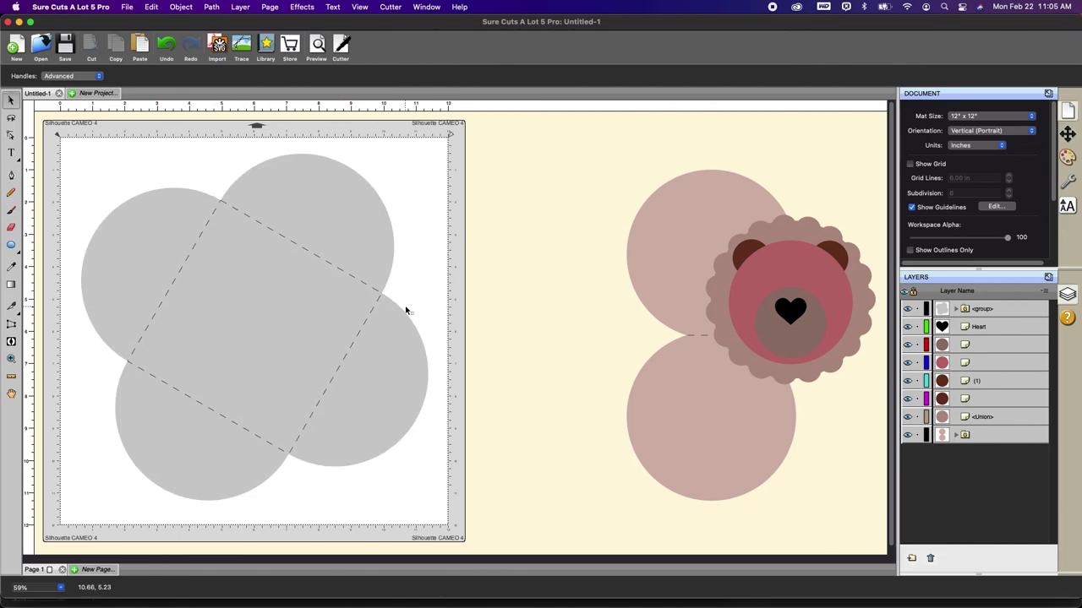
Rotate the envelope group further clockwise until its dashed square stands nearly as a diamond, and reposition it within the mat.
click(385, 260)
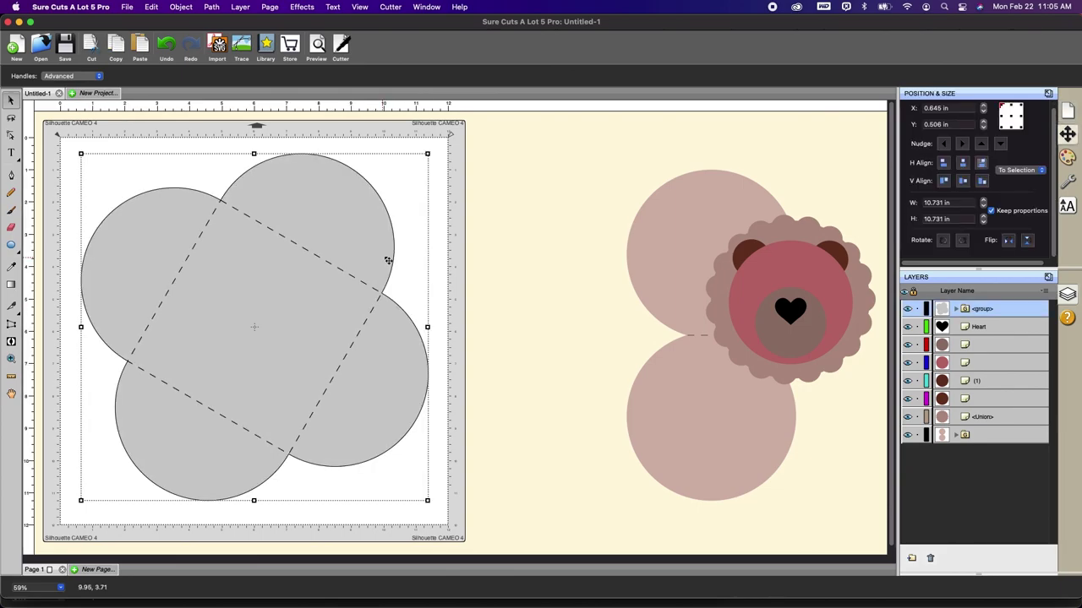
drag(435, 150, 451, 179)
drag(352, 237, 340, 234)
click(545, 250)
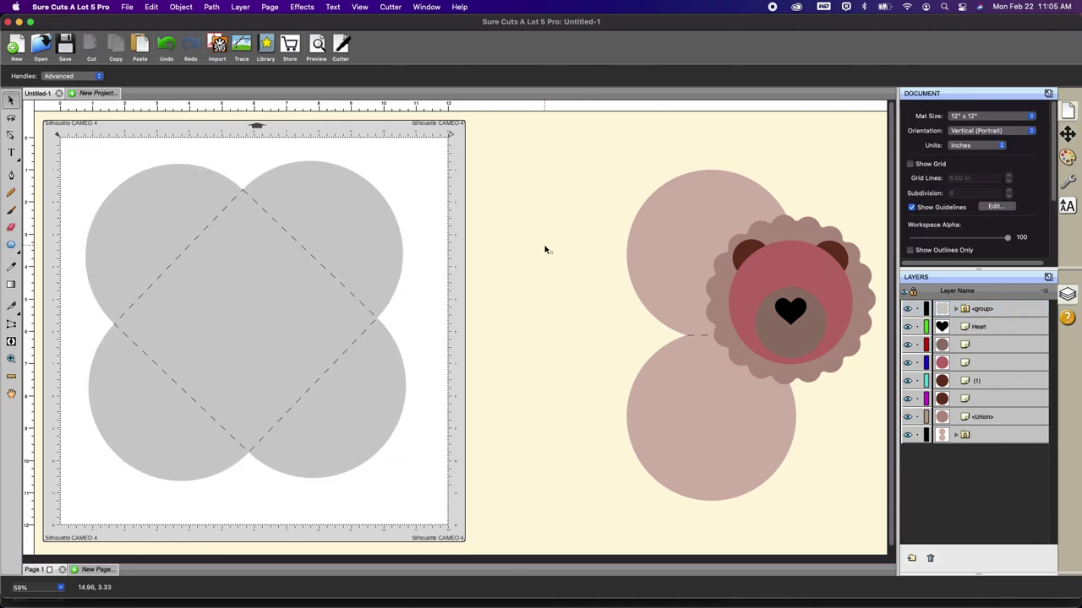